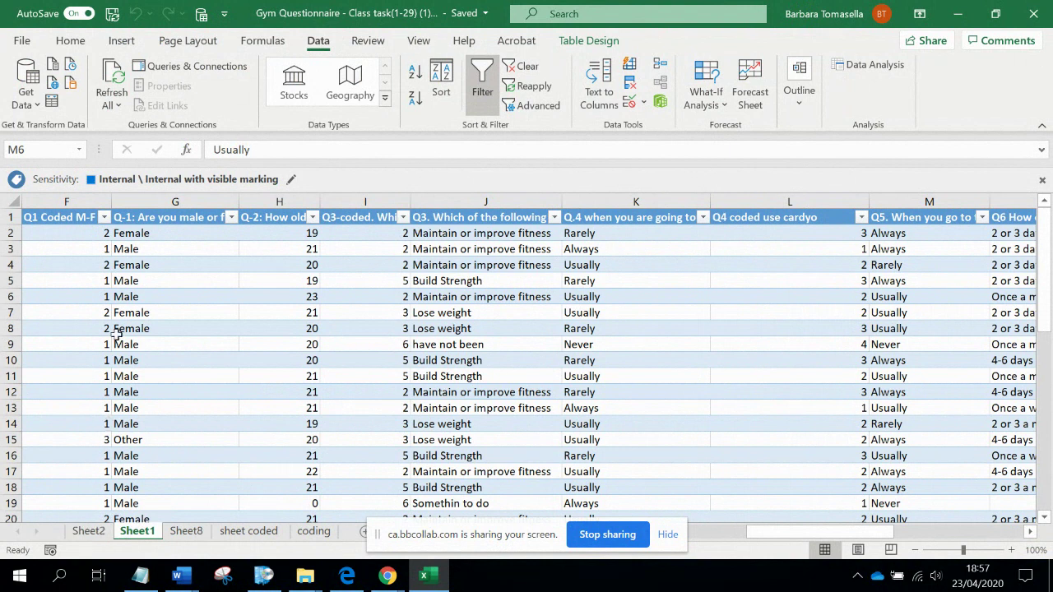
# - Insert a PivotChart together with a PivotTable based on Table1, placed on a new worksheet
pyautogui.click(120, 41)
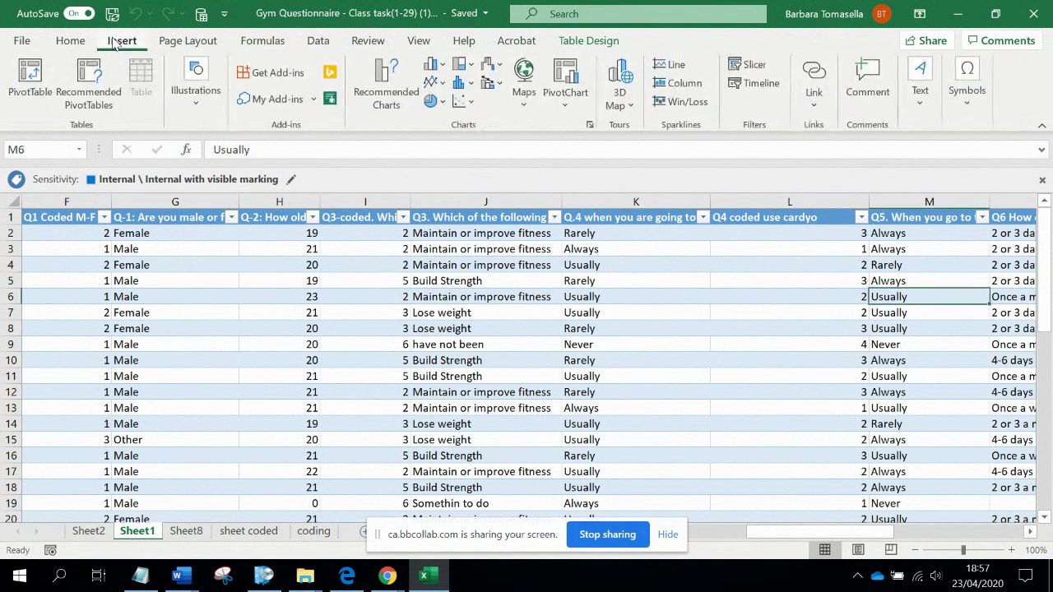
pyautogui.click(561, 94)
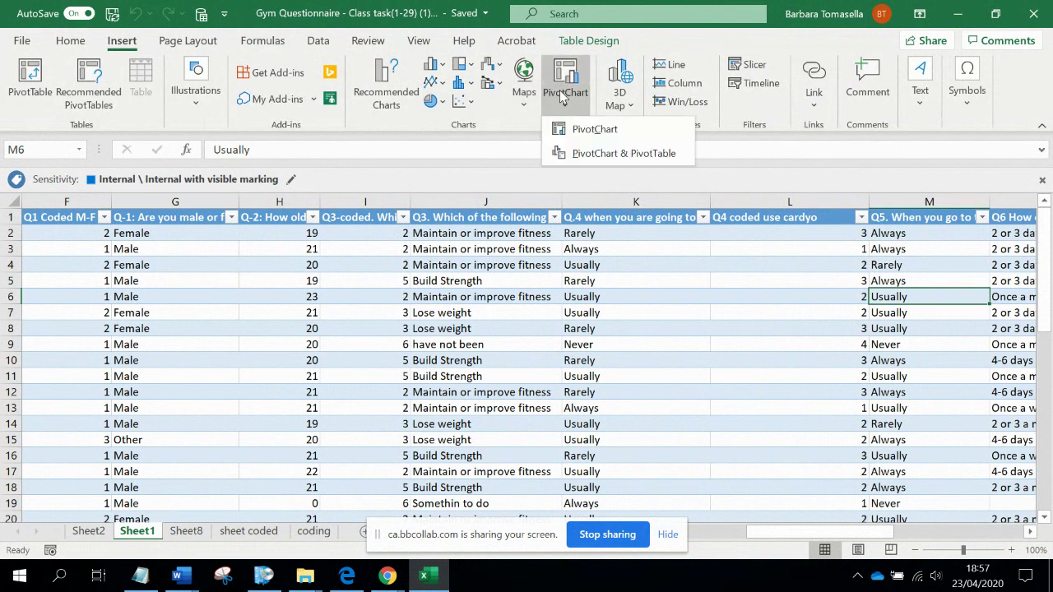
pyautogui.click(652, 153)
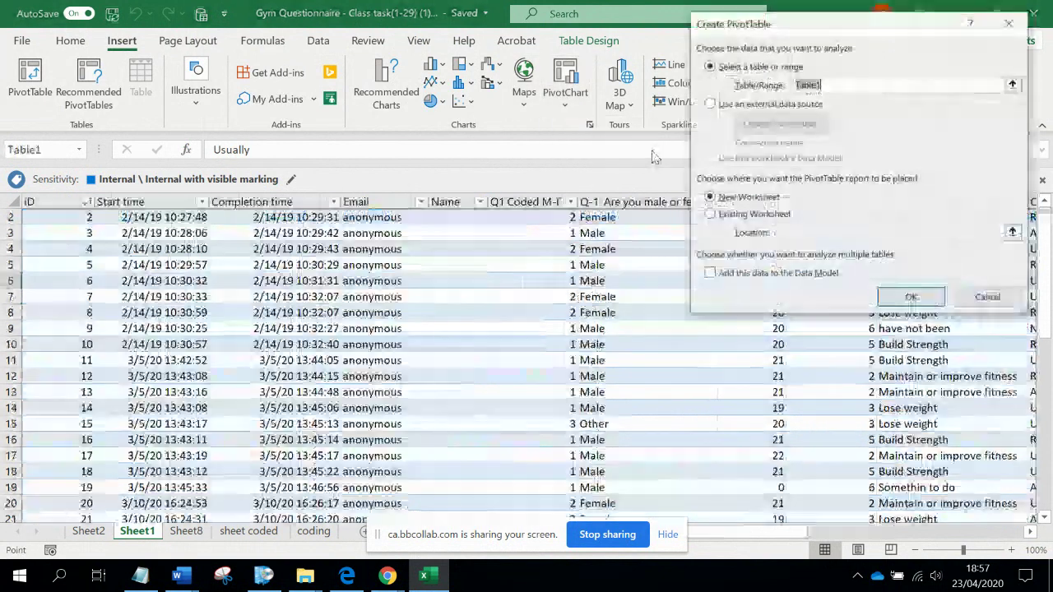
pyautogui.click(904, 298)
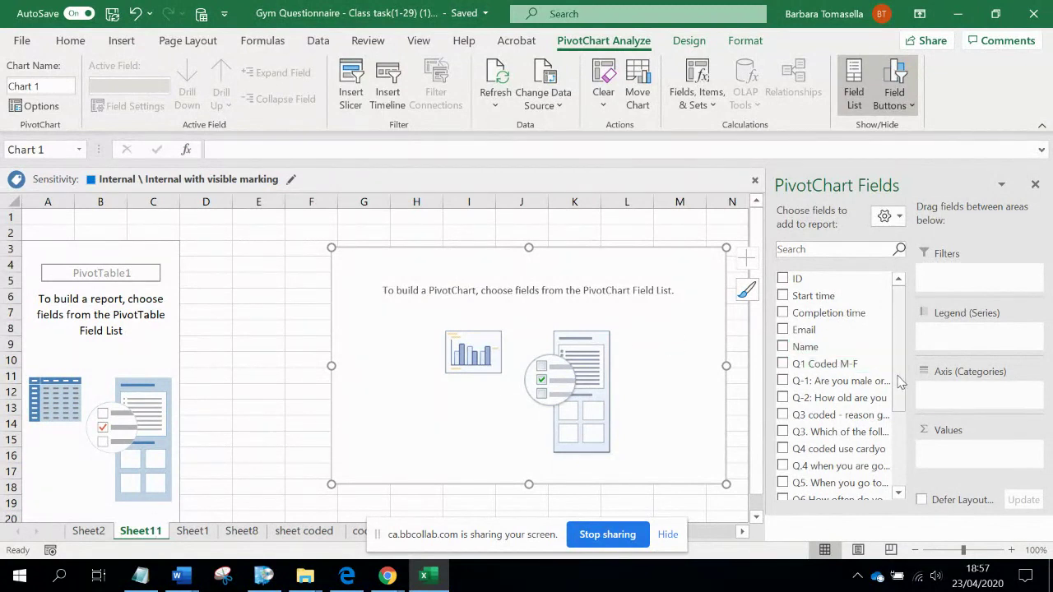
# - Build the PivotChart with the Q3 gym-reason field as axis, the Q.4 cardio-frequency field as legend, and the count of Q3 as values
pyautogui.moveTo(900, 381)
pyautogui.mouseDown()
pyautogui.moveTo(907, 439)
pyautogui.moveTo(901, 382)
pyautogui.mouseUp()
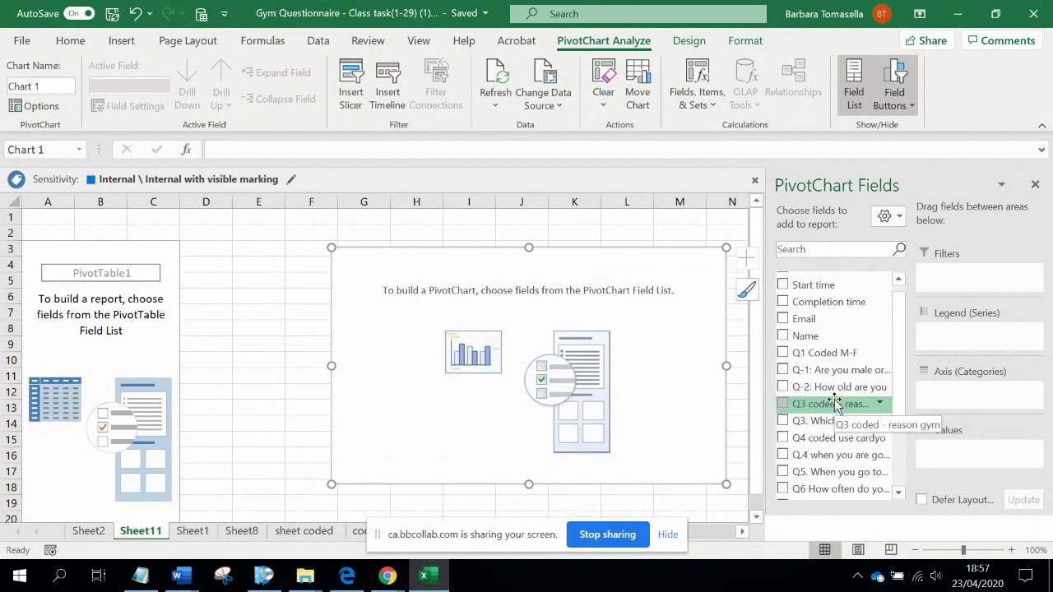
pyautogui.click(783, 421)
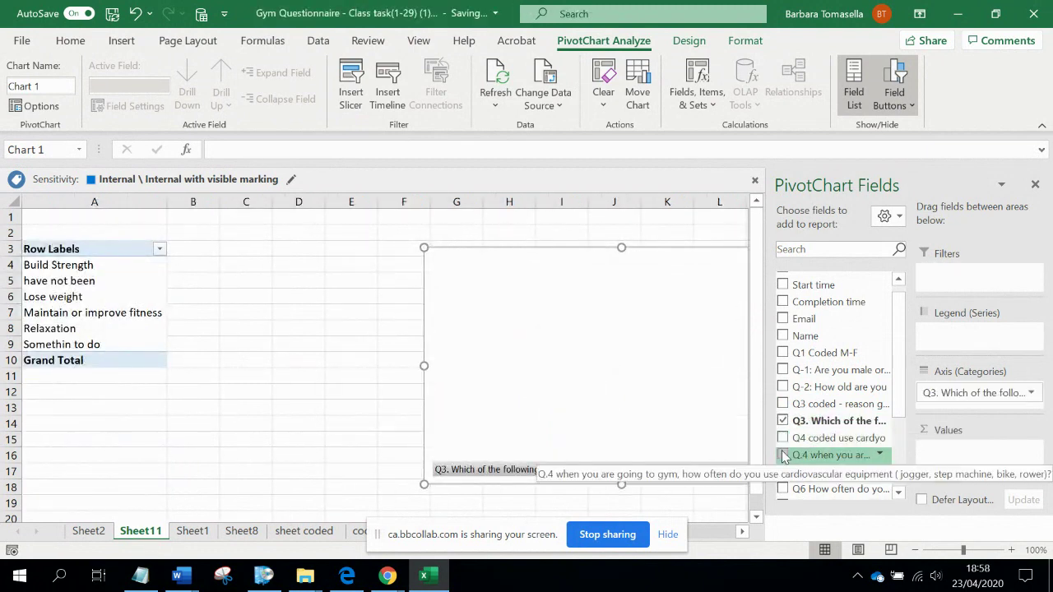
pyautogui.click(783, 455)
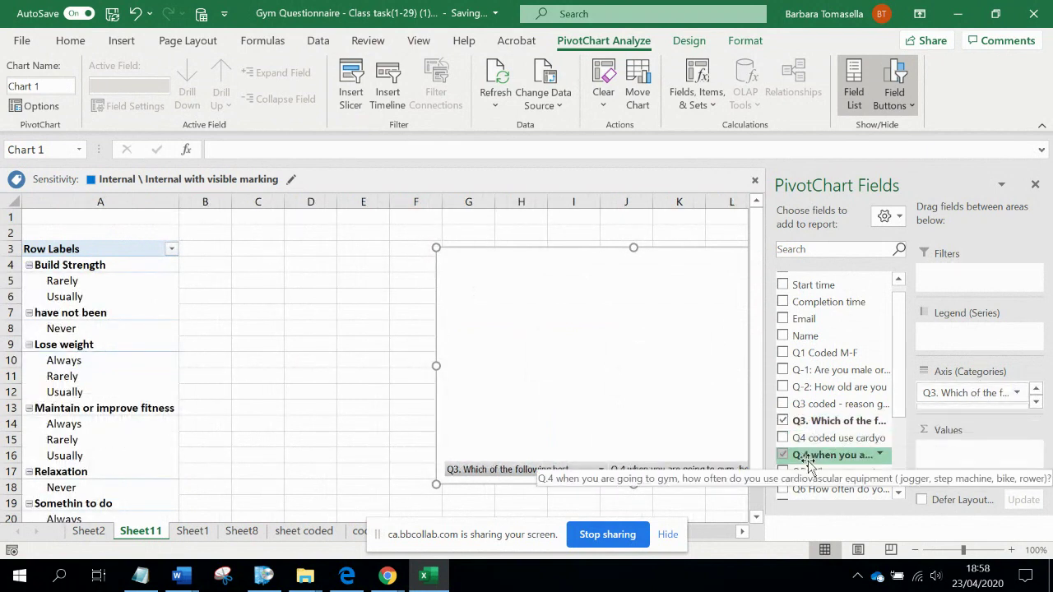
pyautogui.moveTo(835, 455); pyautogui.dragTo(974, 337)
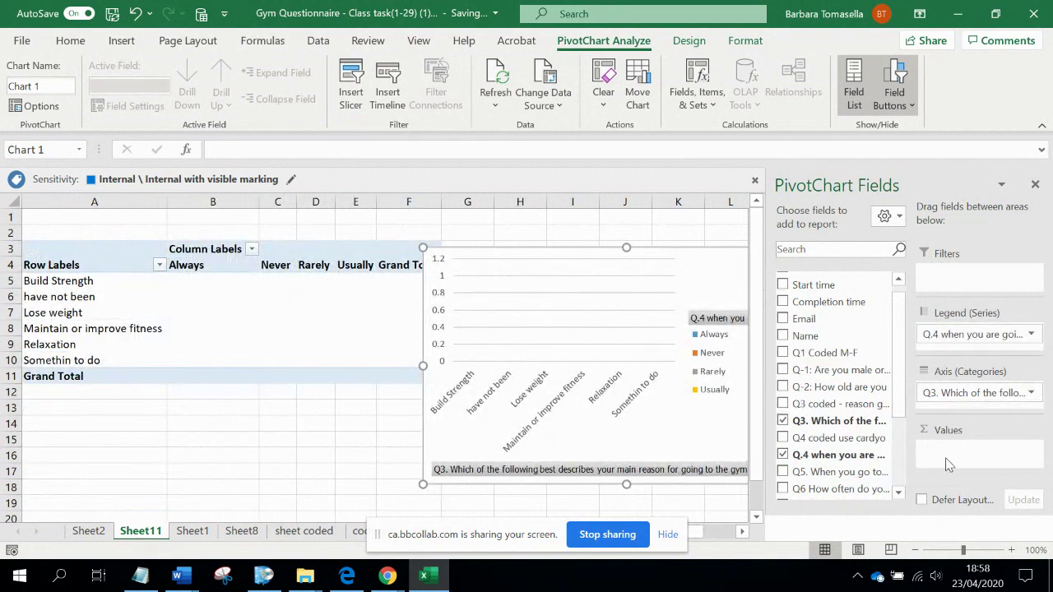
pyautogui.moveTo(858, 422); pyautogui.dragTo(954, 457)
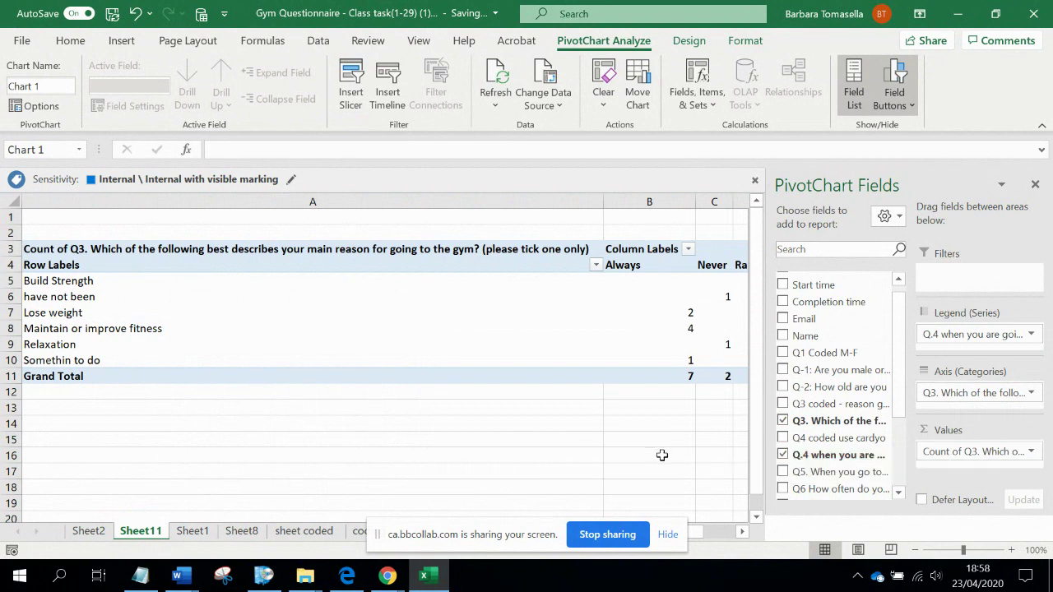
# - Collapse column B to zero width and narrow column A, bringing the chart closer to the row labels
pyautogui.click(640, 456)
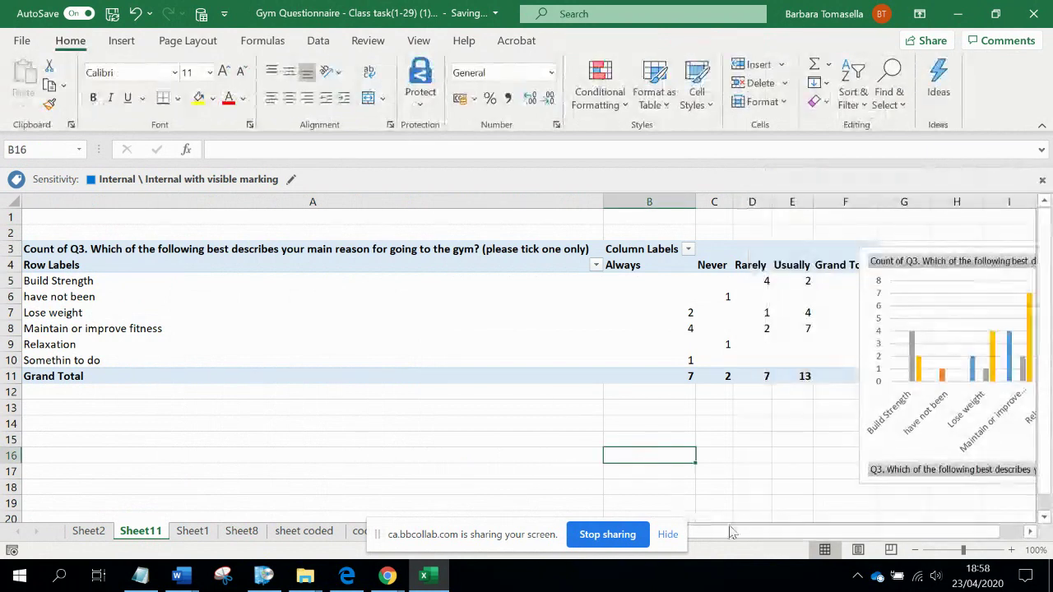
pyautogui.moveTo(755, 534); pyautogui.dragTo(766, 535)
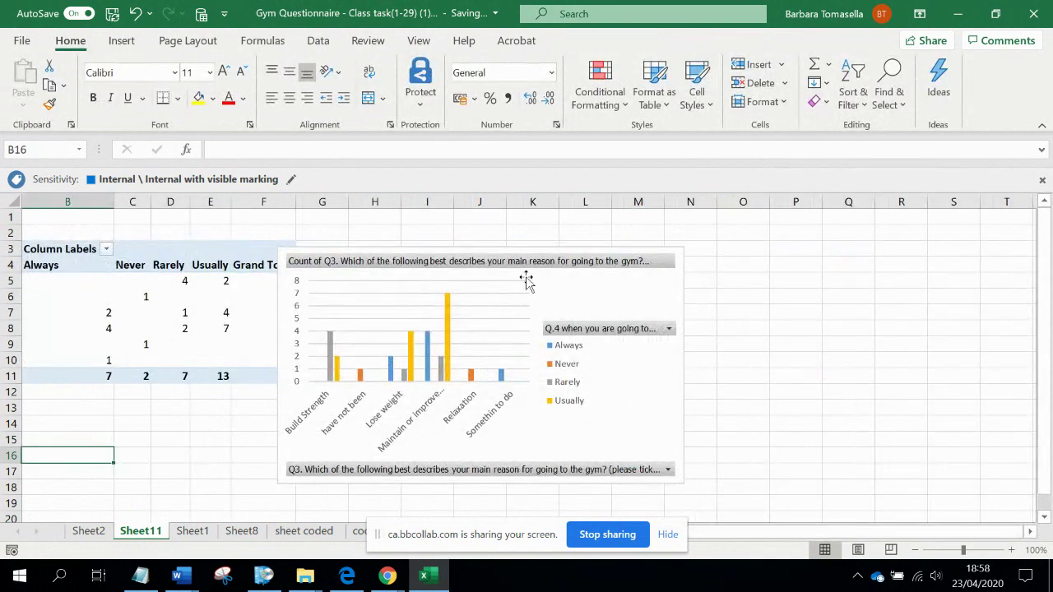
pyautogui.moveTo(114, 202); pyautogui.dragTo(10, 201)
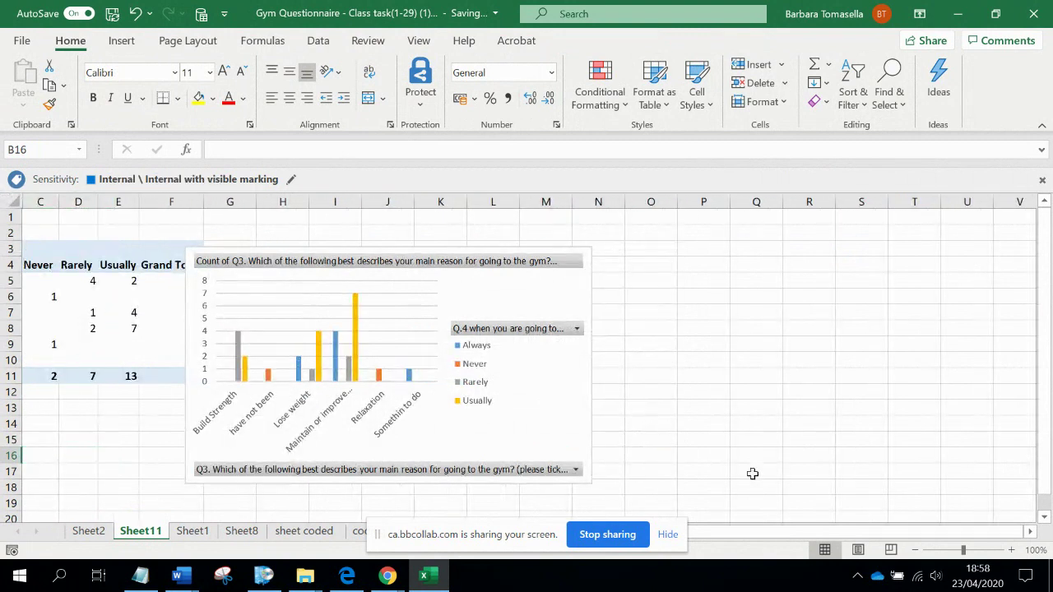
pyautogui.moveTo(810, 531); pyautogui.dragTo(724, 530)
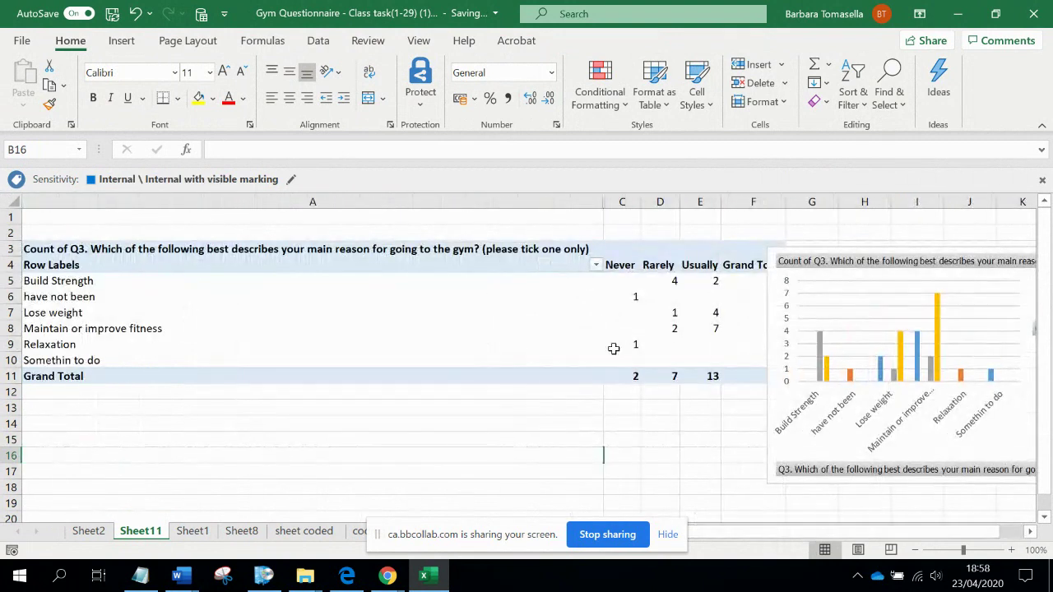
pyautogui.moveTo(604, 202); pyautogui.dragTo(253, 187)
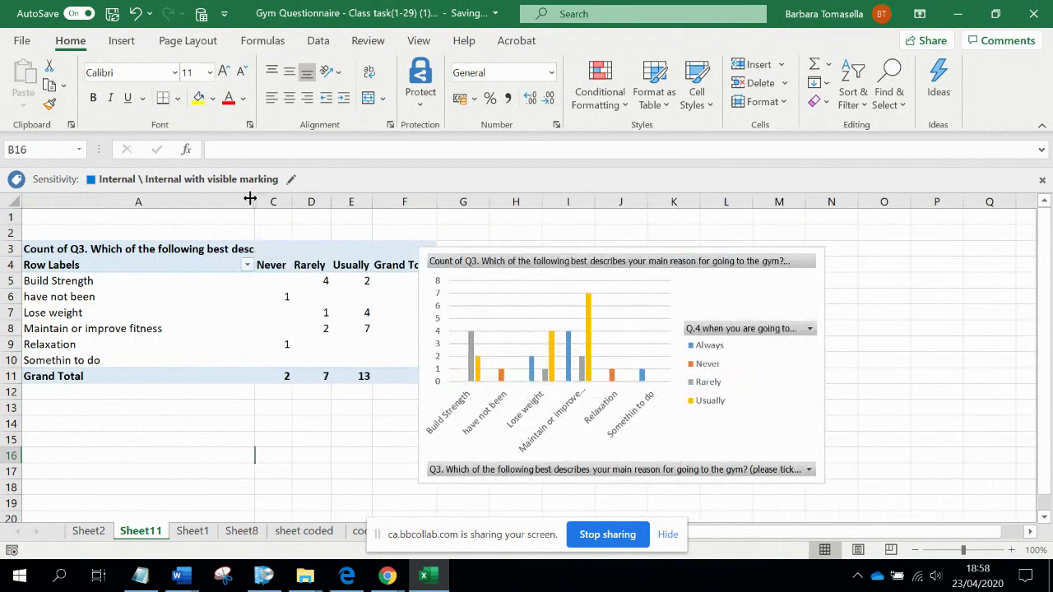
# - Swap the PivotTable fields on Sheet11, placing the Q.4 cardio-frequency question in rows and the Q3 gym-reason question in columns
pyautogui.click(222, 249)
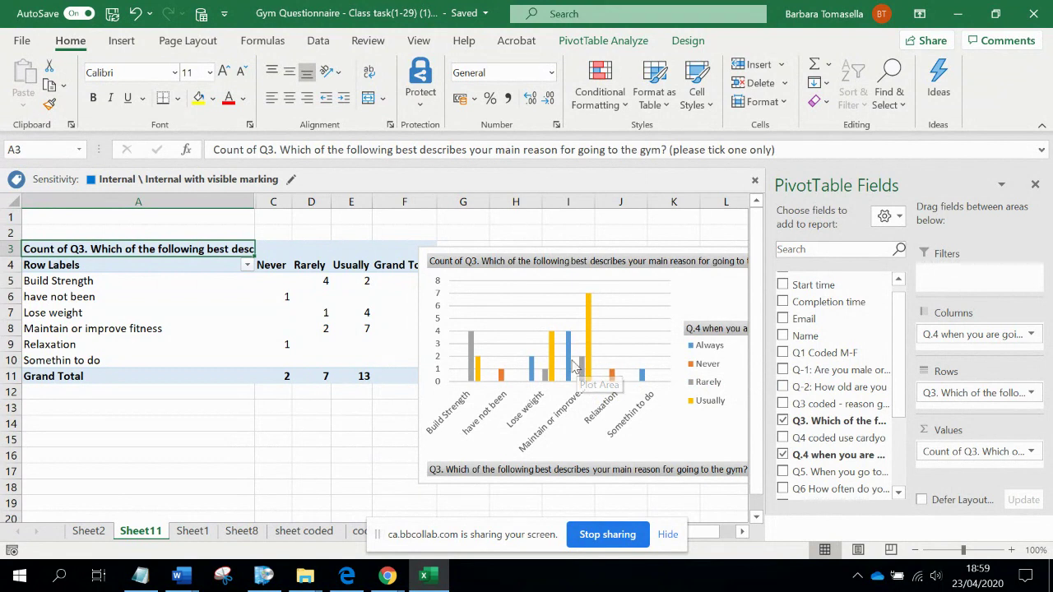
pyautogui.moveTo(572, 361)
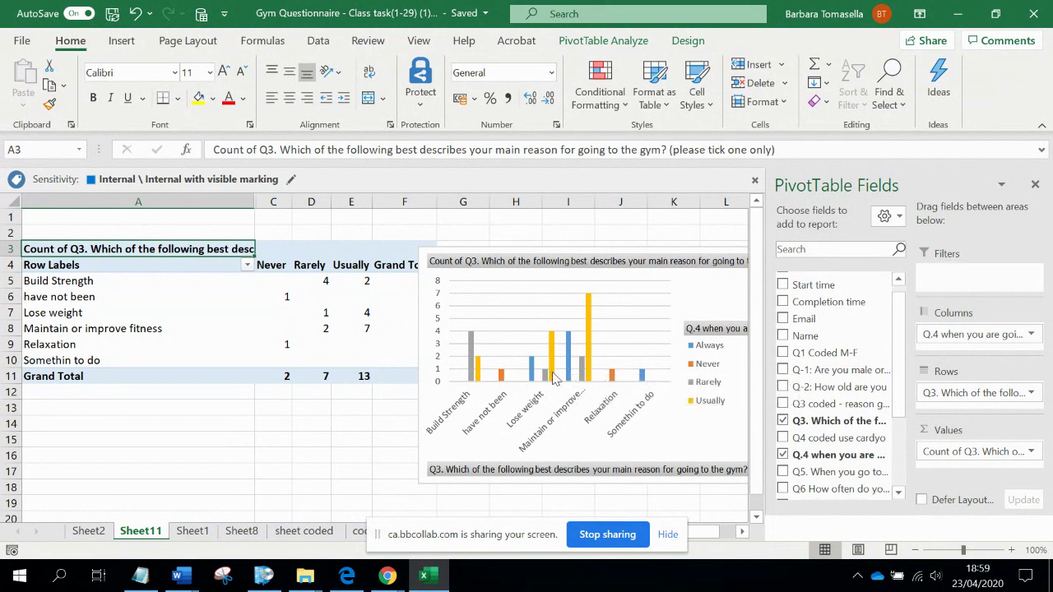
pyautogui.click(84, 532)
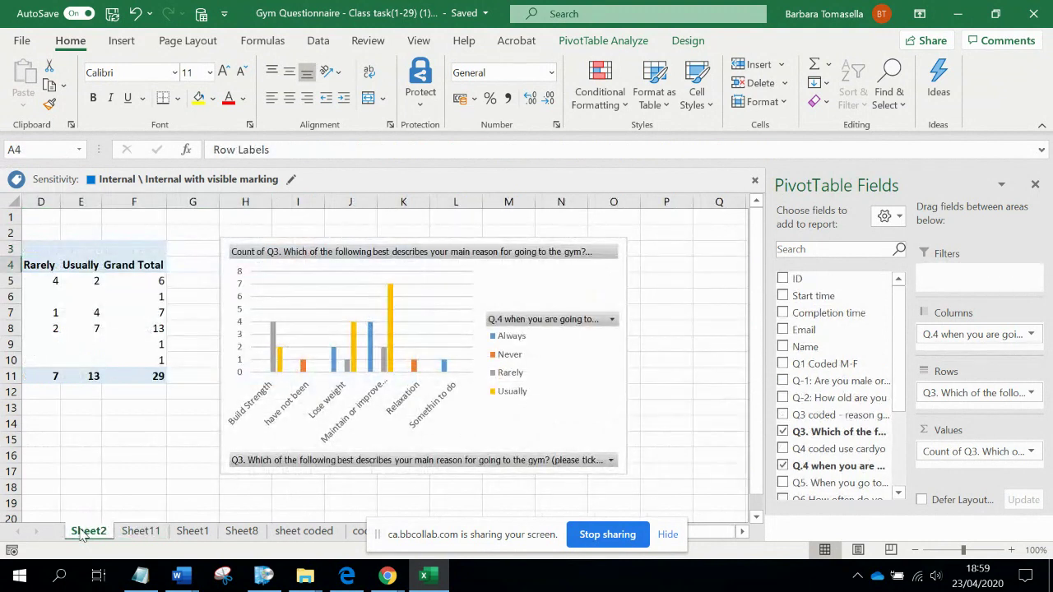
pyautogui.click(132, 531)
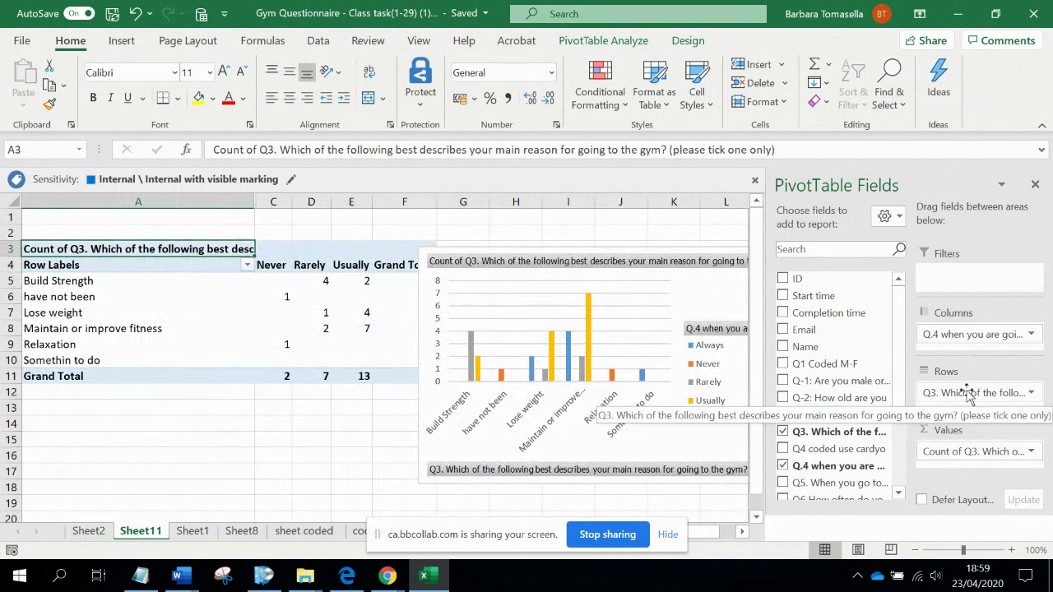
pyautogui.moveTo(975, 332)
pyautogui.mouseDown()
pyautogui.moveTo(987, 376)
pyautogui.moveTo(979, 398)
pyautogui.moveTo(980, 346)
pyautogui.moveTo(966, 337)
pyautogui.mouseUp()
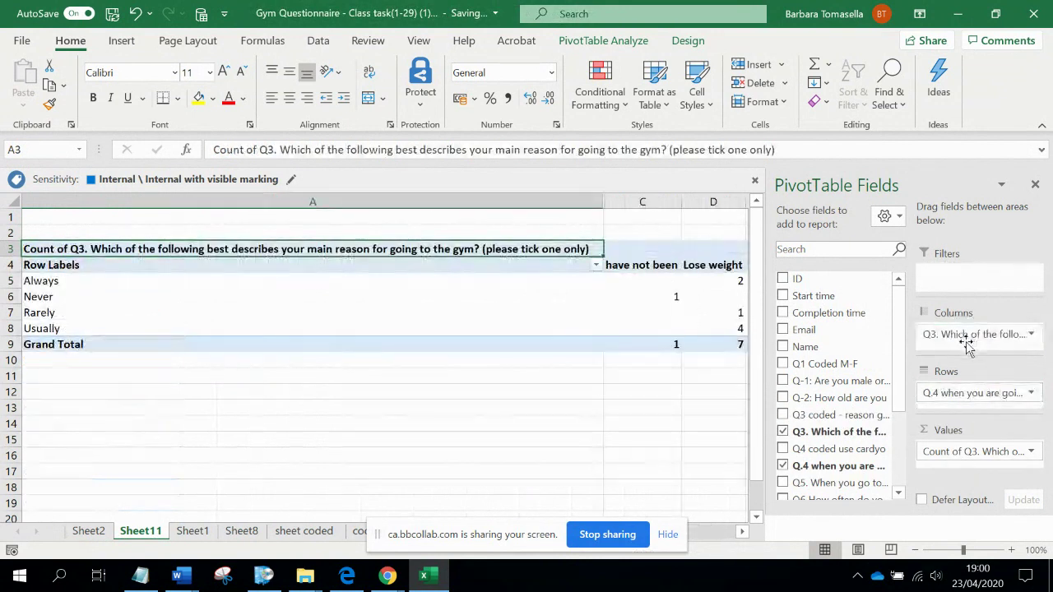
# - Replace the count of Q3 in the PivotTable's values with the count of the Q.4 cardio-frequency field
pyautogui.click(951, 457)
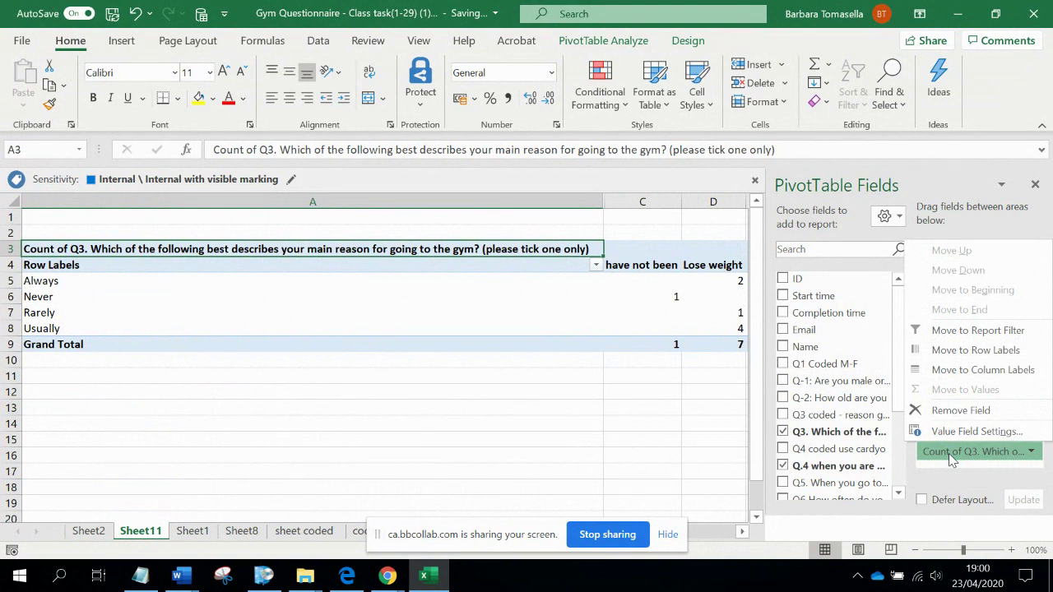
pyautogui.click(940, 416)
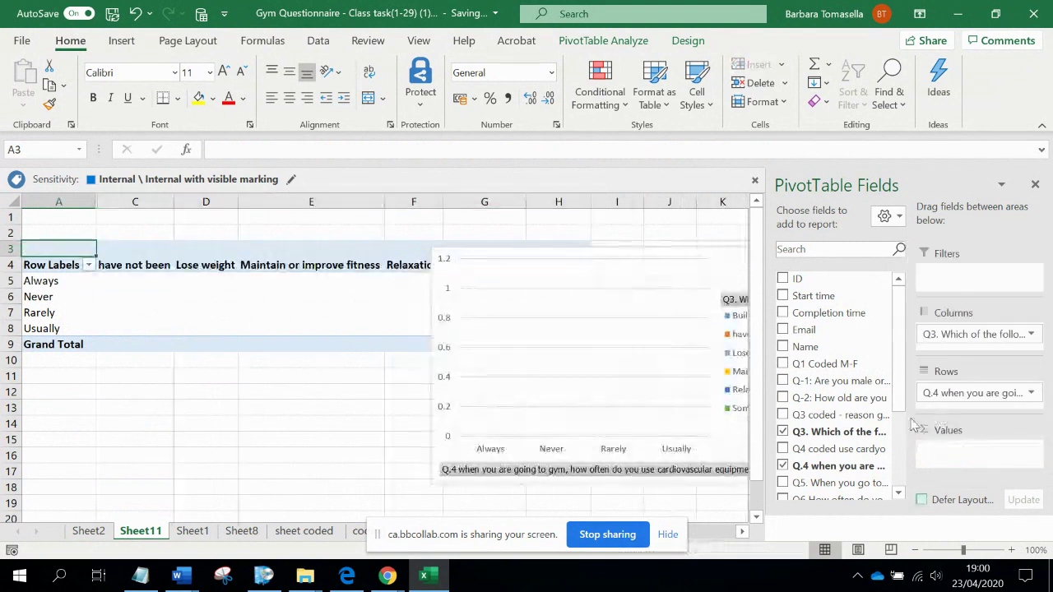
pyautogui.moveTo(953, 463)
pyautogui.mouseDown()
pyautogui.moveTo(981, 465)
pyautogui.moveTo(973, 459)
pyautogui.mouseUp()
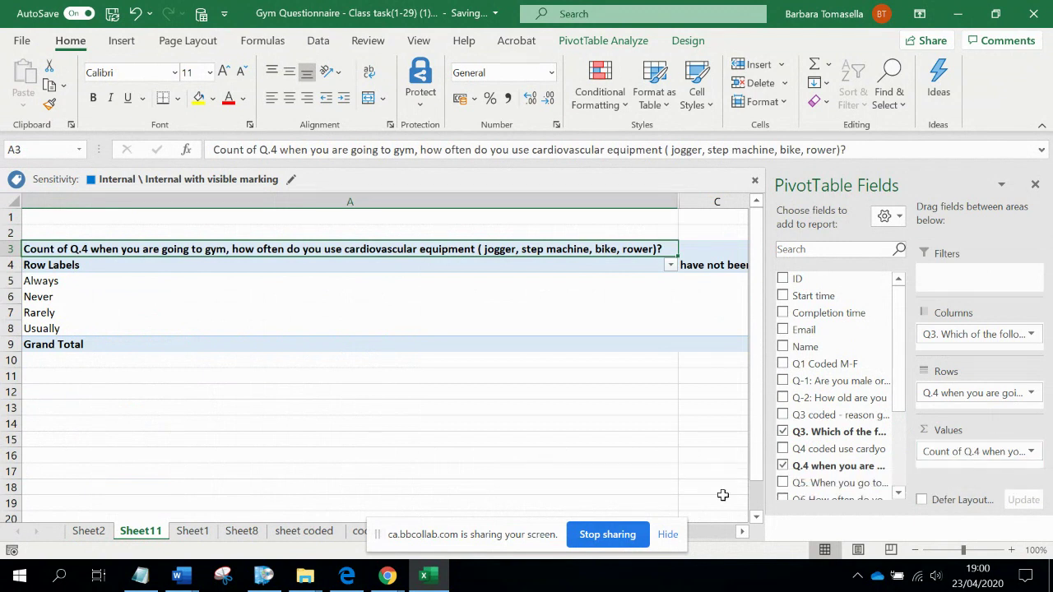
# - Examine the bars of the rearranged PivotChart and move the chart up to the top of the sheet
pyautogui.click(739, 533)
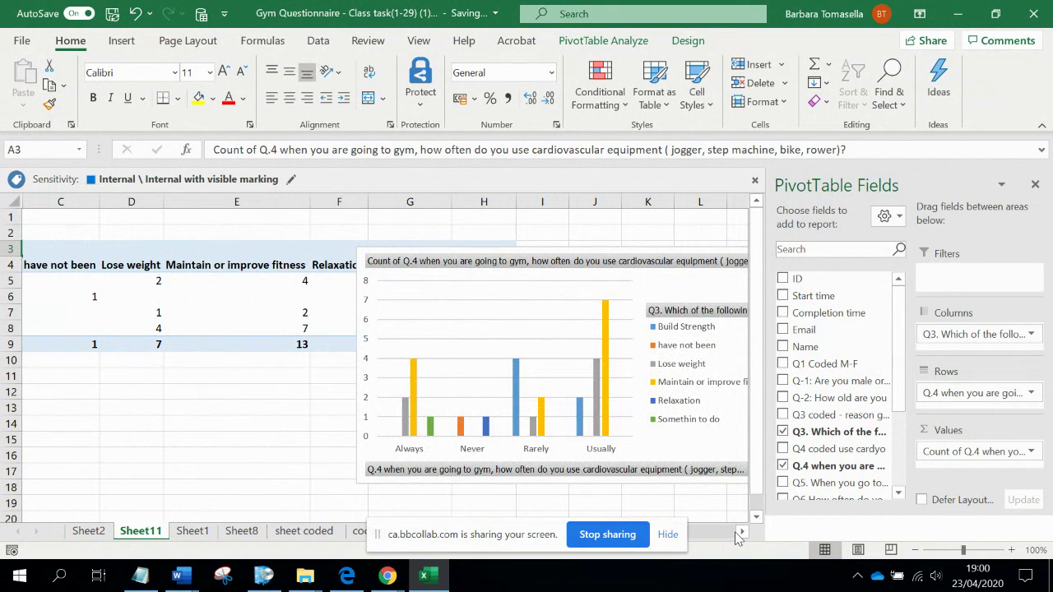
pyautogui.moveTo(606, 438)
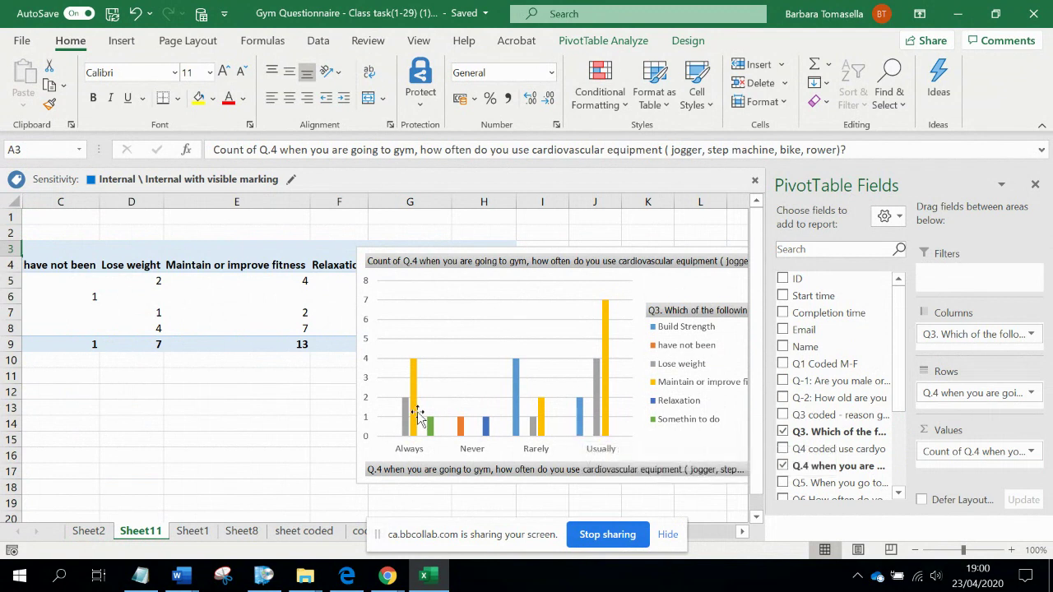
pyautogui.moveTo(413, 418)
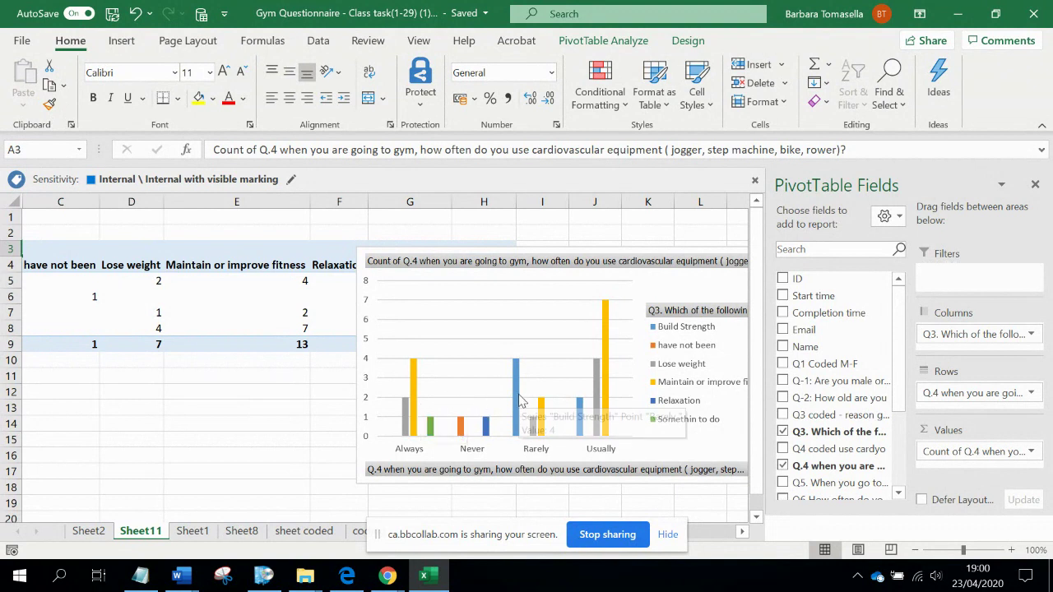
pyautogui.moveTo(519, 401)
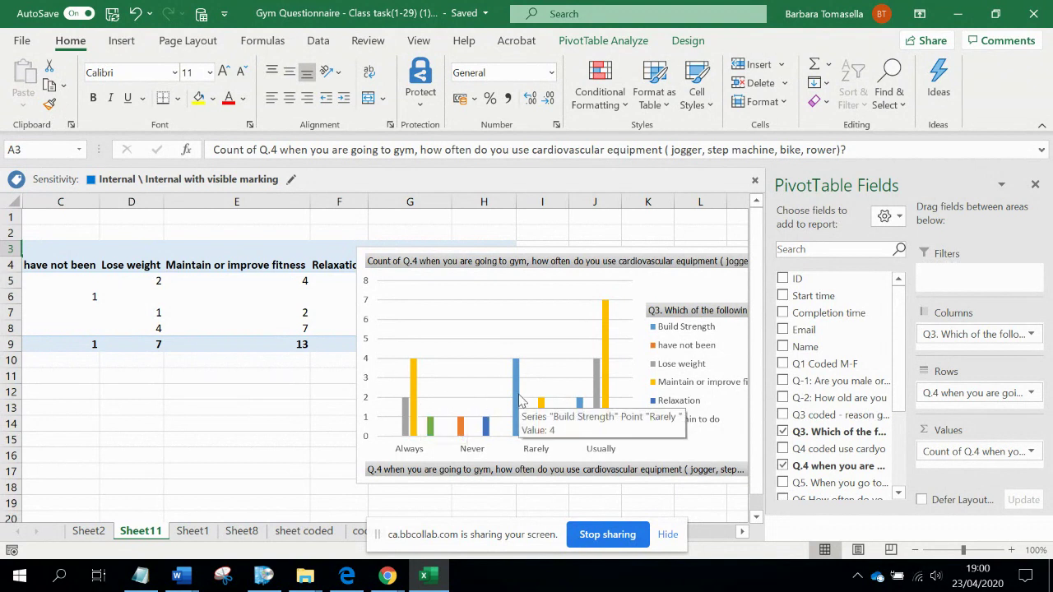
pyautogui.click(516, 305)
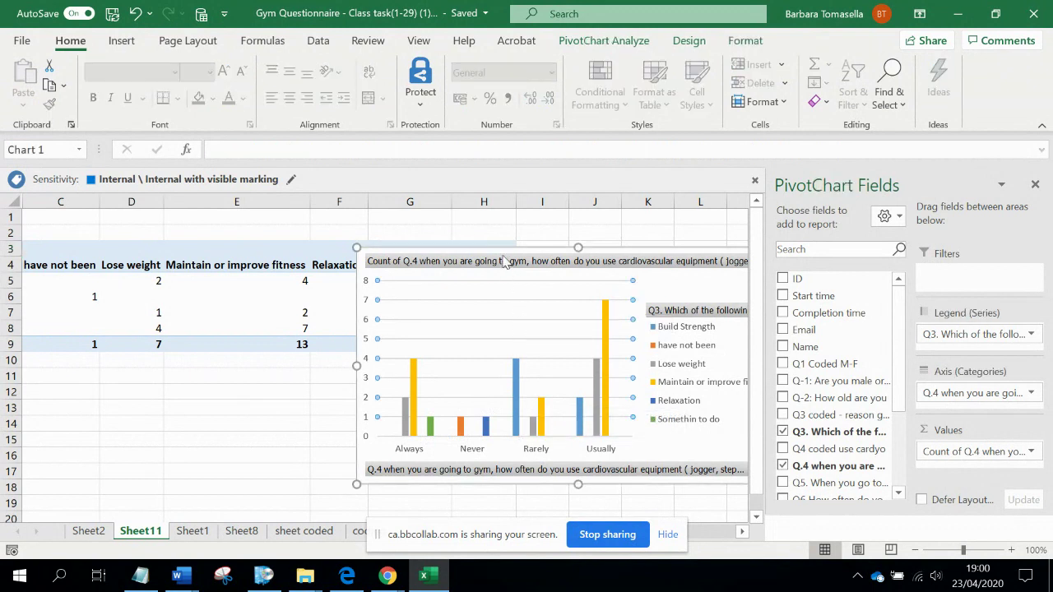
pyautogui.moveTo(501, 247); pyautogui.dragTo(508, 215)
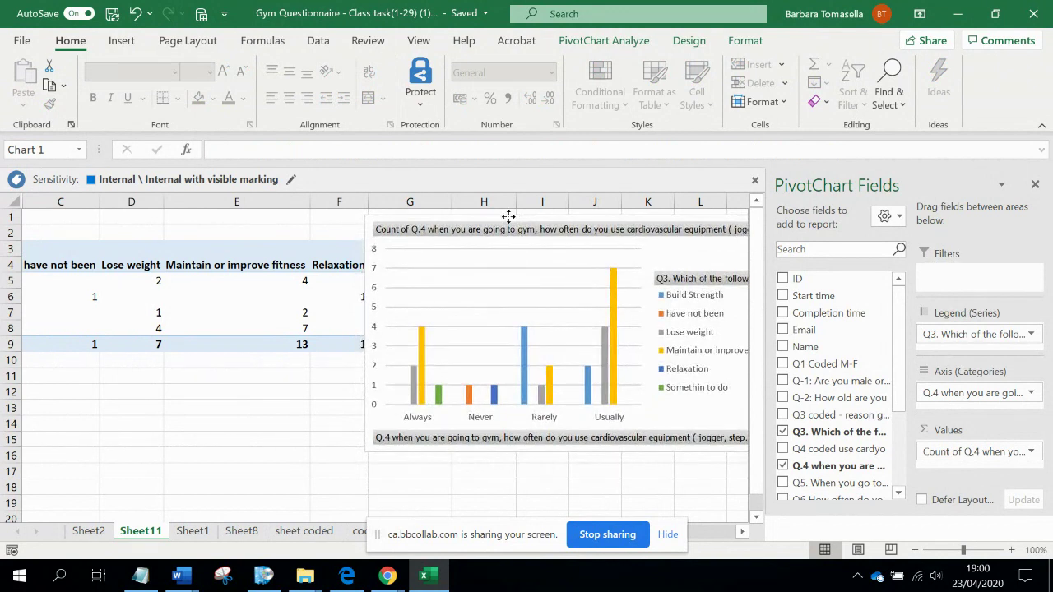
pyautogui.moveTo(509, 216); pyautogui.dragTo(507, 215)
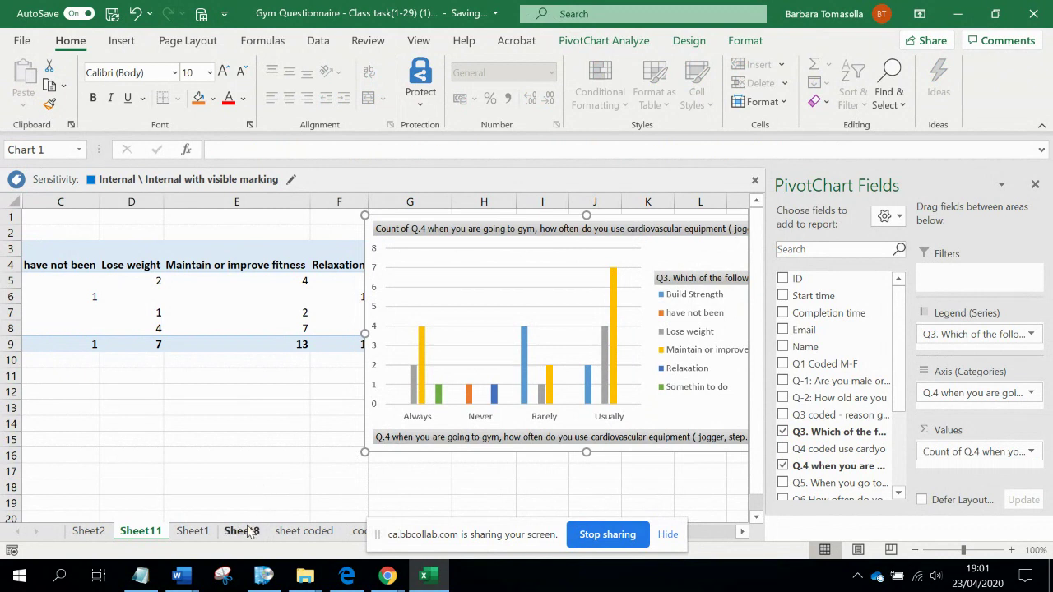
# - On the sheet coded worksheet, clear the contents of L6:N13, which hold the Cardio Use and Sex correlation table
pyautogui.click(298, 531)
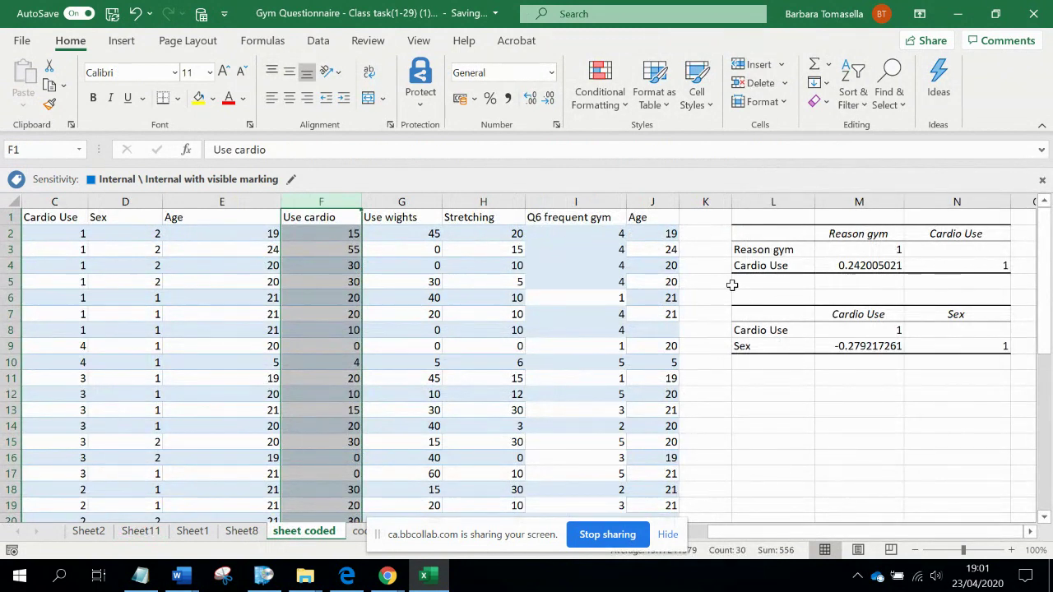
pyautogui.moveTo(735, 287); pyautogui.dragTo(986, 408)
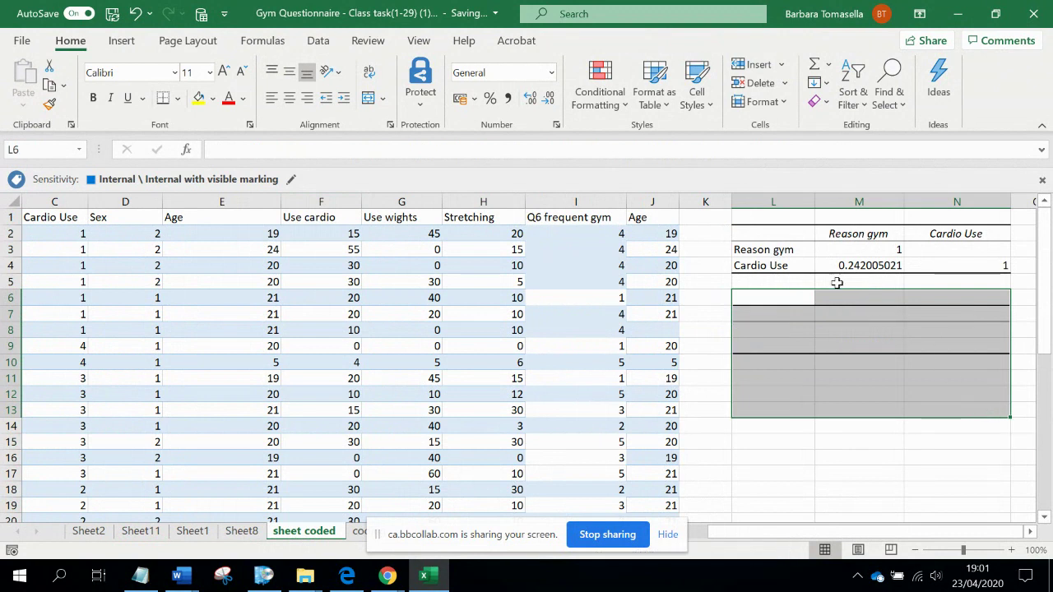
pyautogui.click(779, 236)
# - Select cell L7 and start the Correlation tool from the Data Analysis tools
pyautogui.click(768, 313)
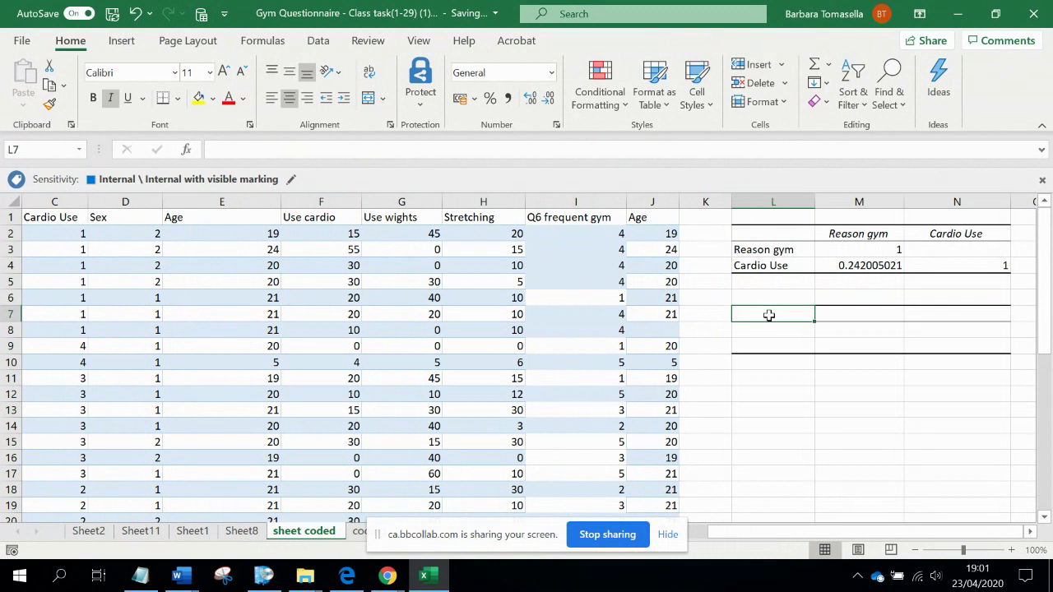
pyautogui.click(318, 37)
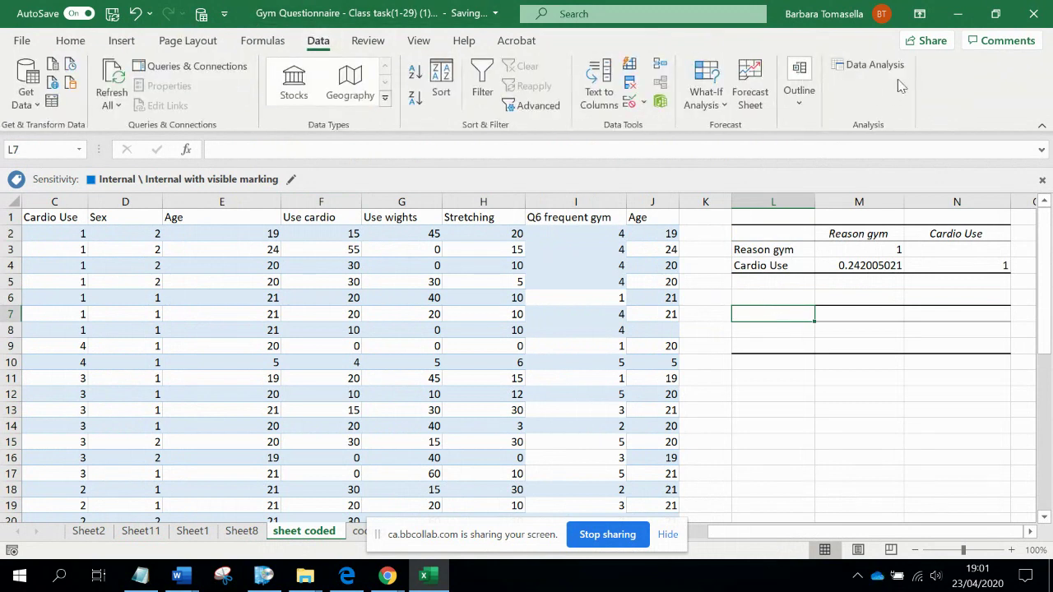
pyautogui.click(873, 66)
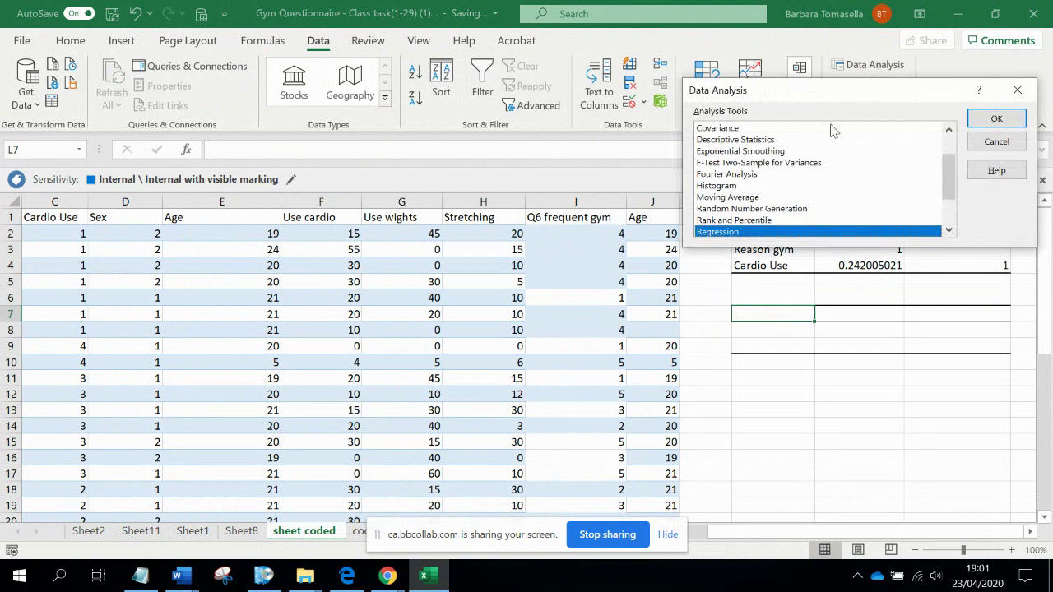
pyautogui.moveTo(952, 194); pyautogui.dragTo(951, 184)
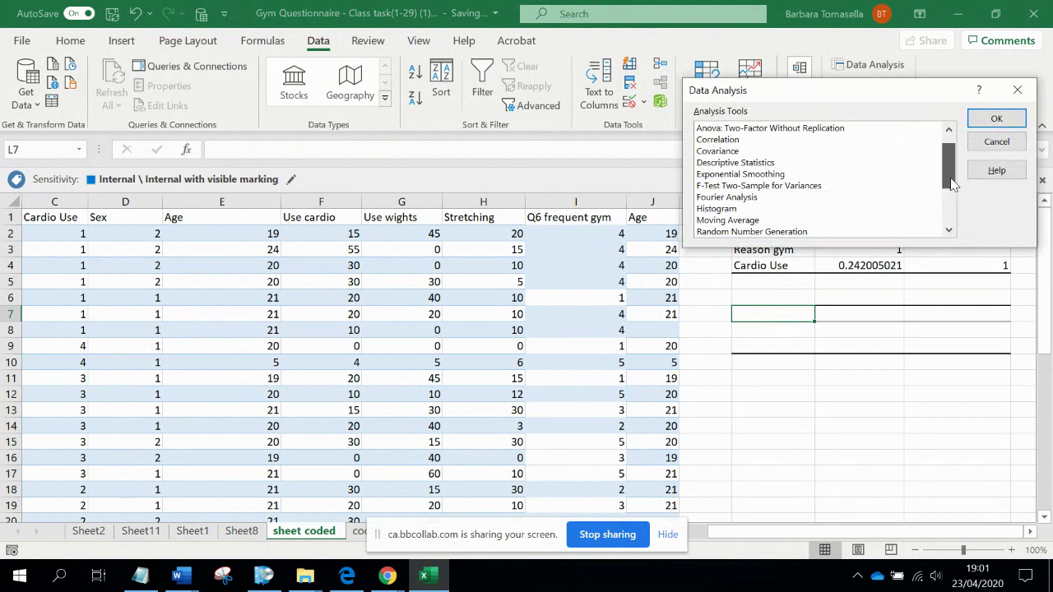
pyautogui.click(736, 140)
pyautogui.click(977, 123)
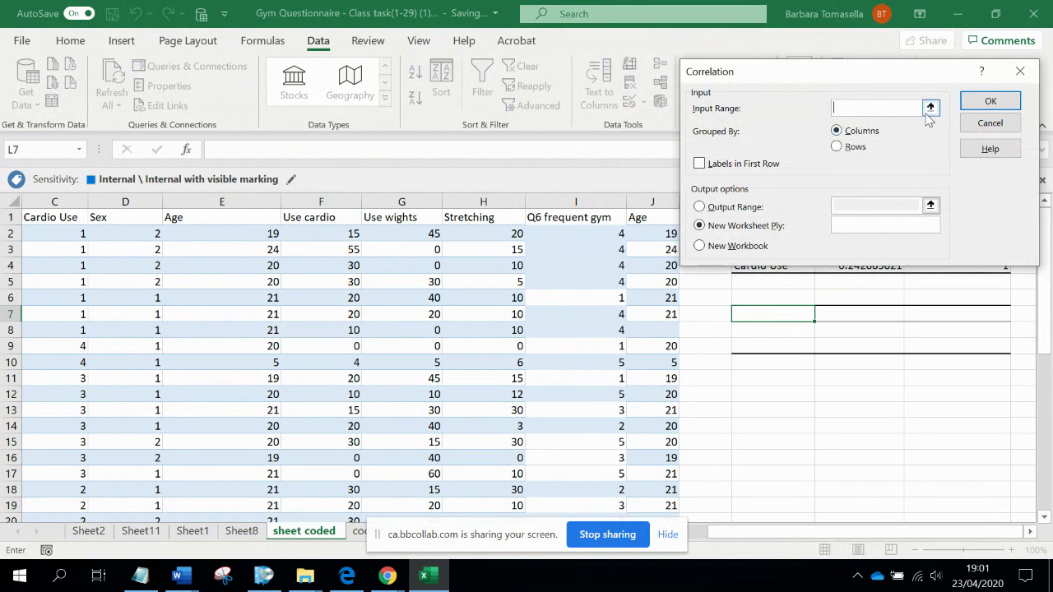
# - Set the correlation input range to B1:C30, covering Reason gym and Cardio Use, with labels in the first row
pyautogui.click(929, 110)
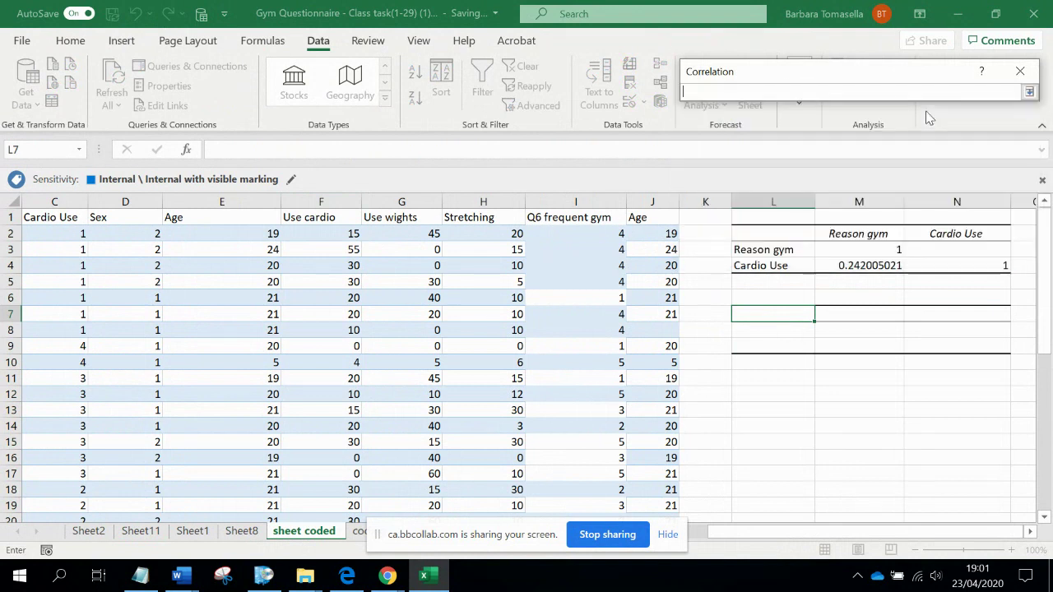
pyautogui.click(1029, 92)
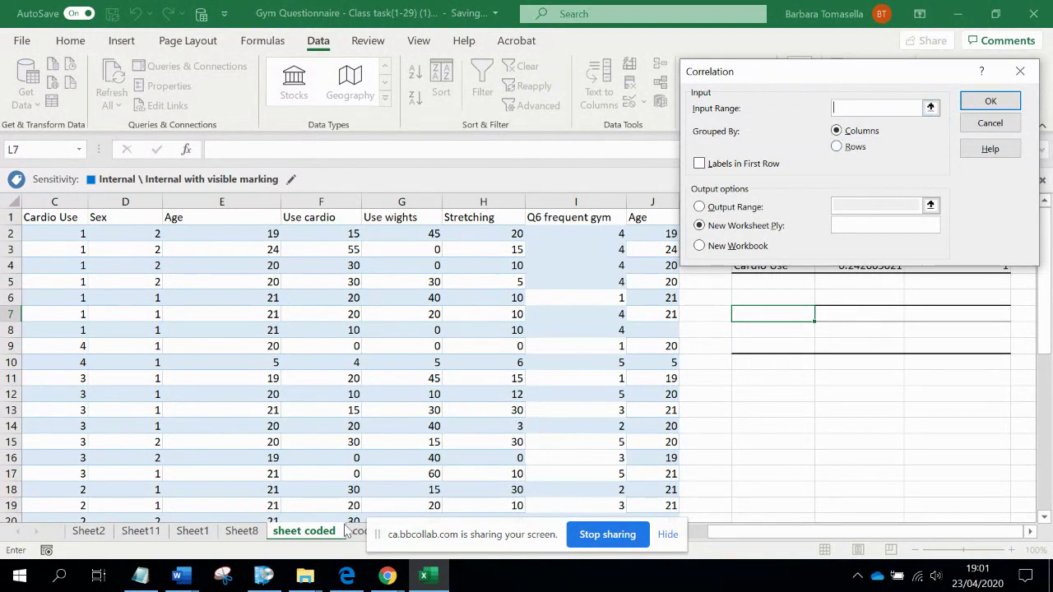
pyautogui.moveTo(715, 533); pyautogui.dragTo(654, 534)
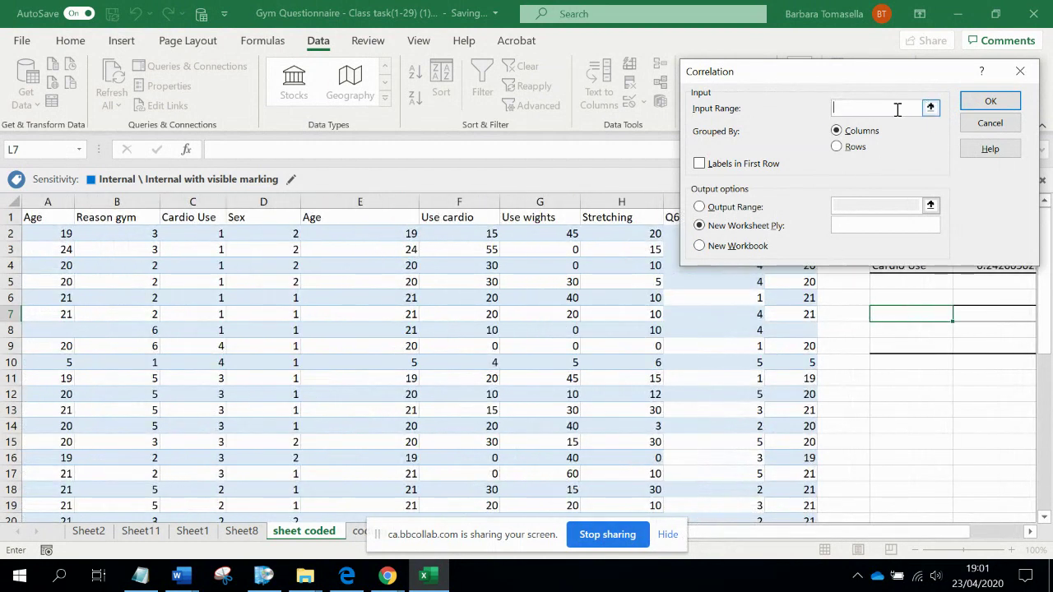
pyautogui.click(930, 107)
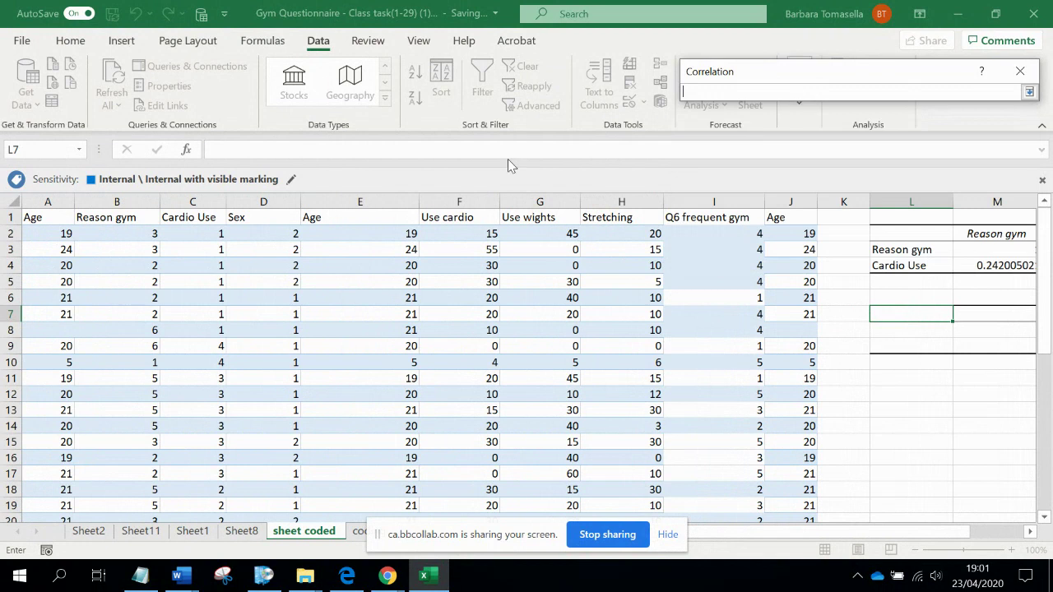
pyautogui.moveTo(123, 217); pyautogui.dragTo(215, 486)
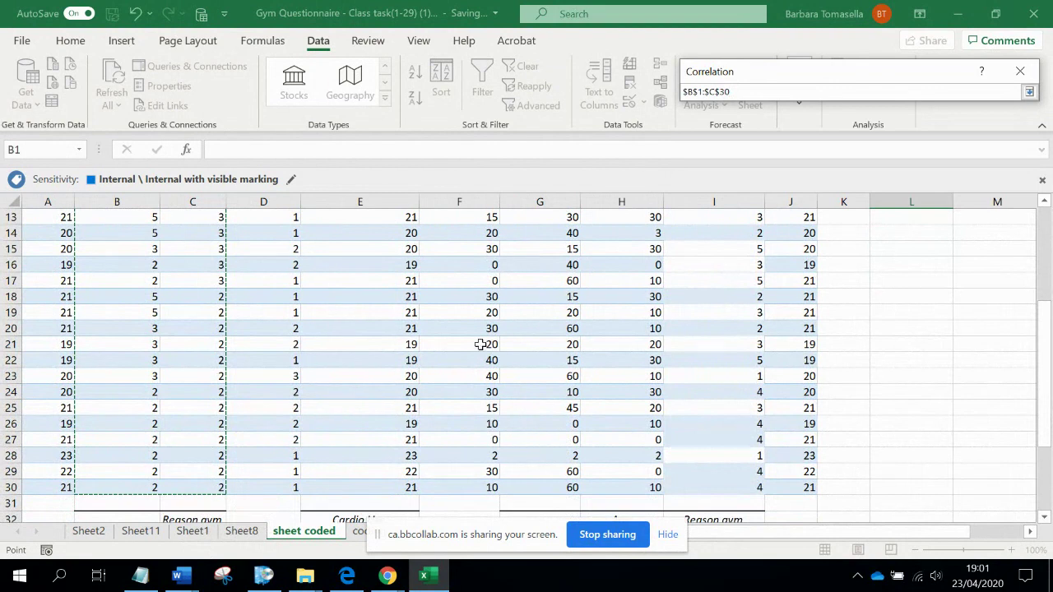
pyautogui.click(1028, 92)
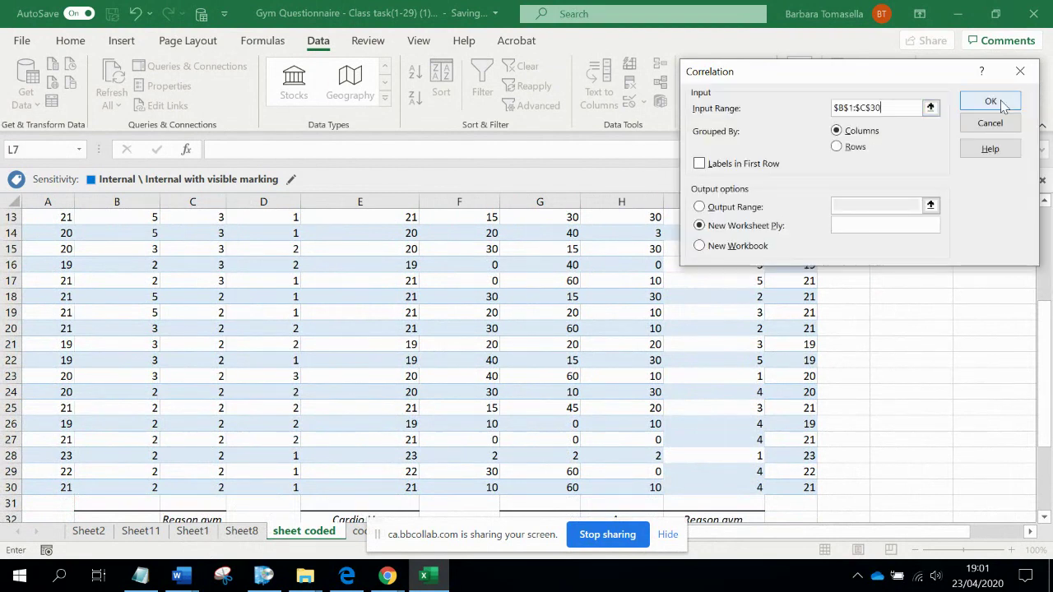
pyautogui.click(738, 166)
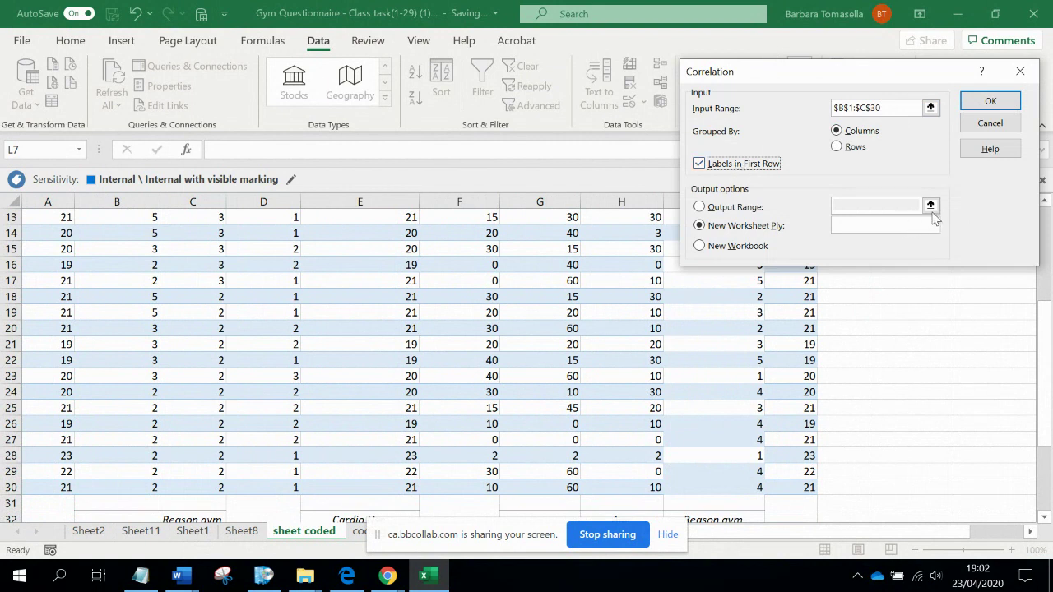
# - Set the correlation output range to L7:N9 on the sheet coded worksheet and run the analysis
pyautogui.click(700, 207)
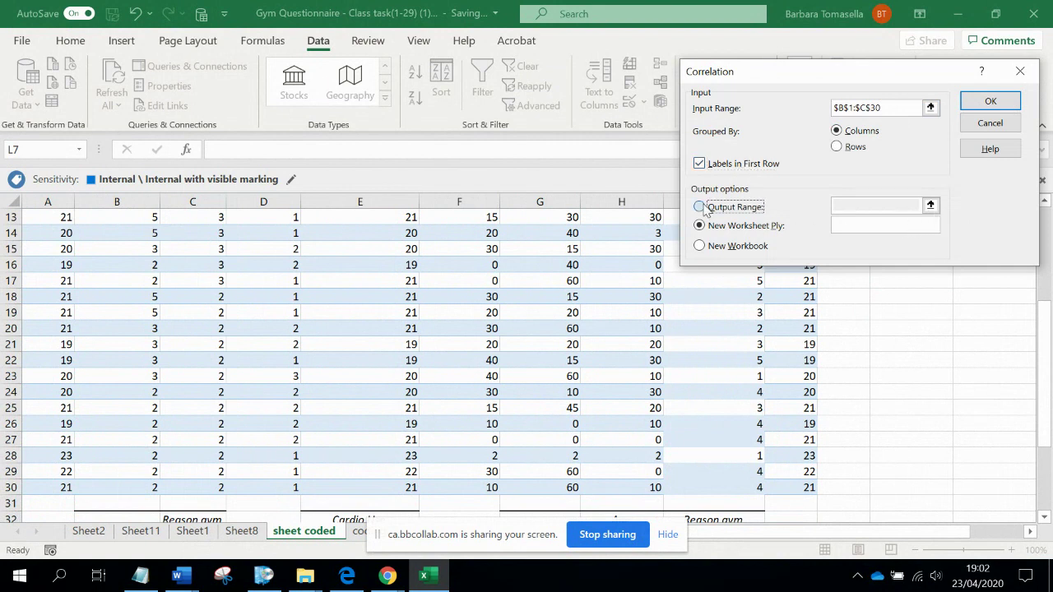
pyautogui.click(925, 202)
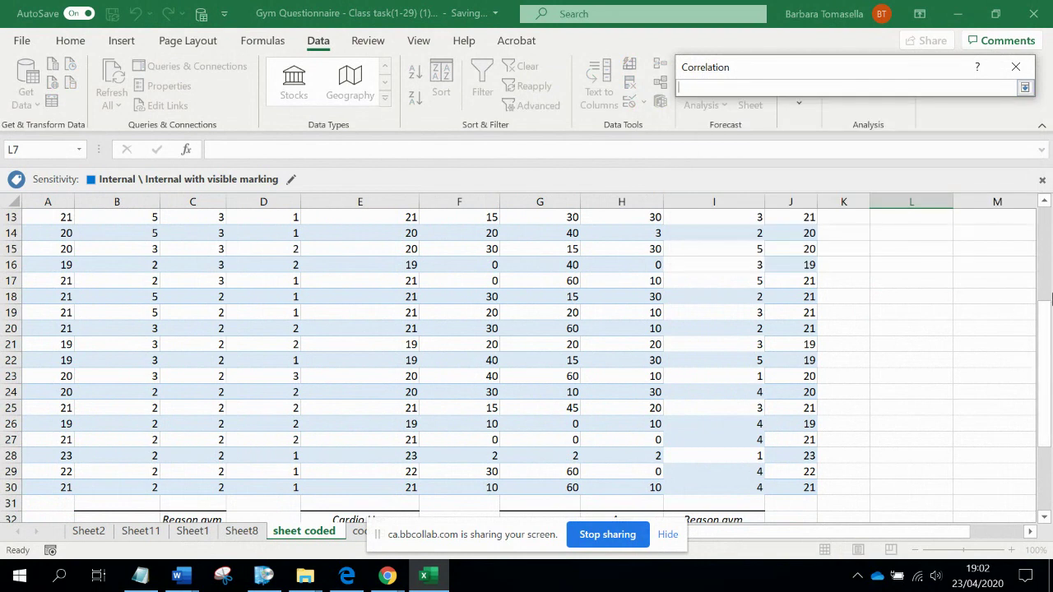
pyautogui.scroll(4, 1051, 281)
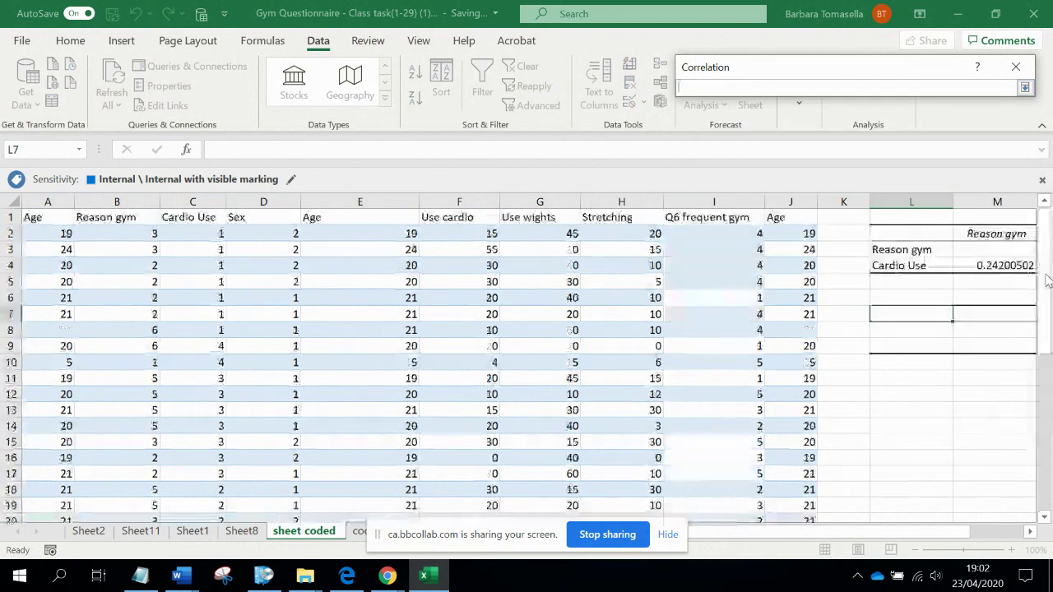
pyautogui.click(894, 311)
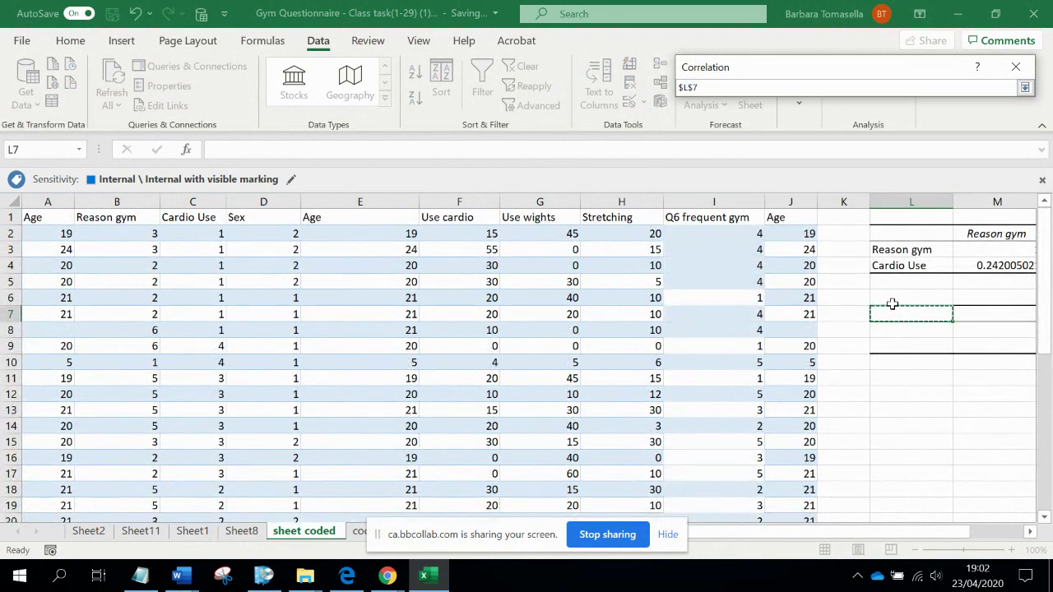
pyautogui.moveTo(924, 315); pyautogui.dragTo(940, 343)
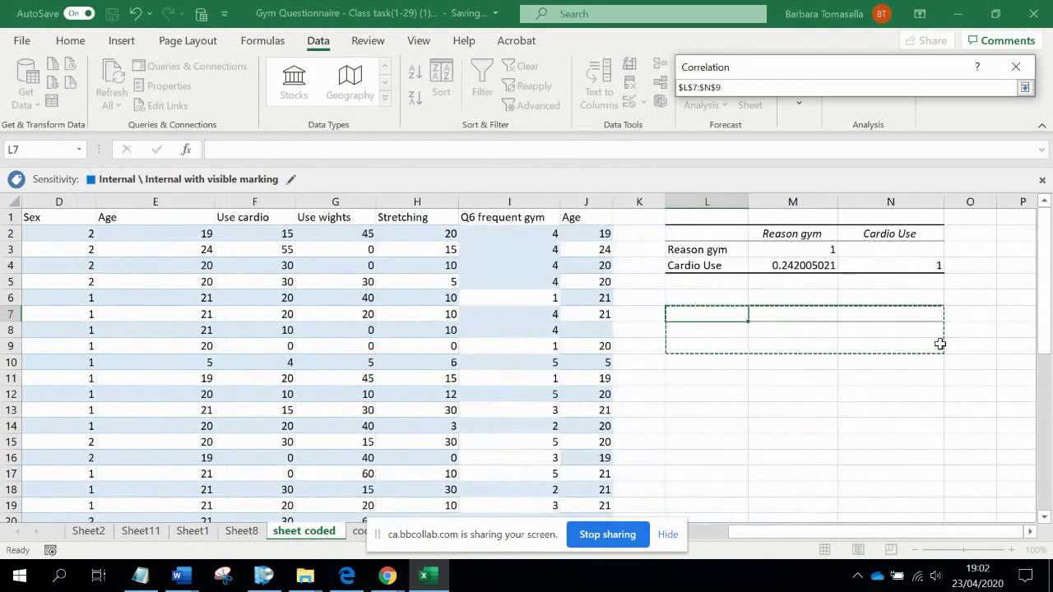
pyautogui.click(1023, 88)
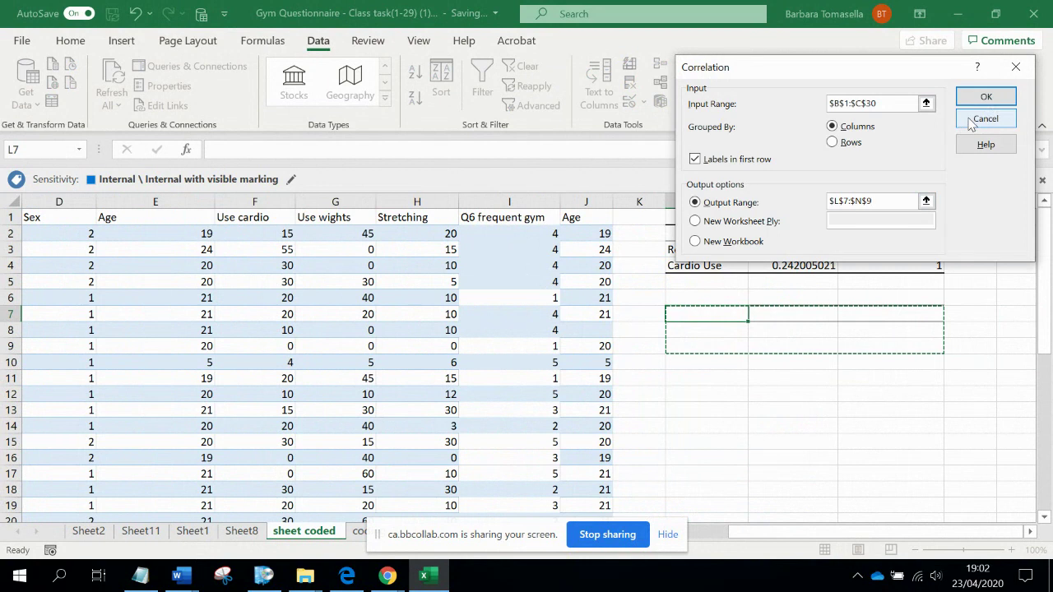
pyautogui.click(977, 98)
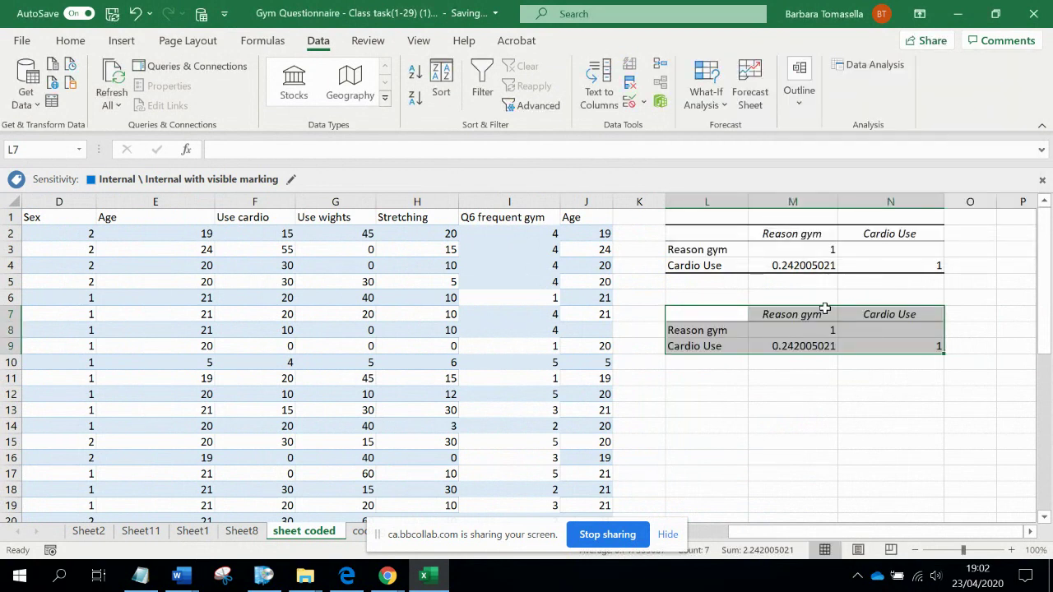
# - Check the coefficient in M9 against the correlation interpretation notes in the Excel Guide Word document, and return to the Excel workbook
pyautogui.click(795, 346)
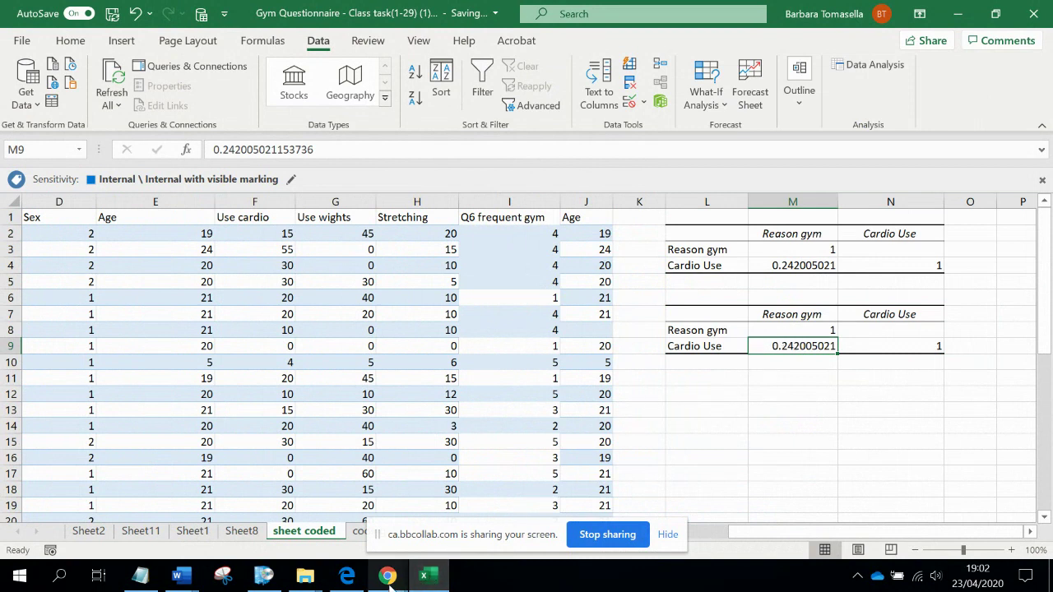
pyautogui.moveTo(390, 579)
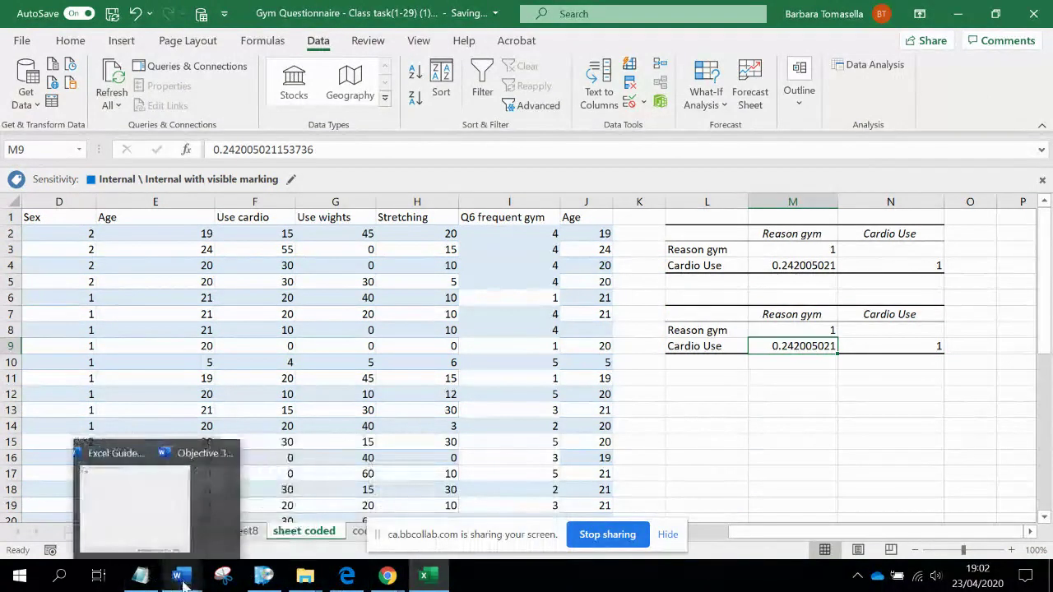
pyautogui.moveTo(196, 574)
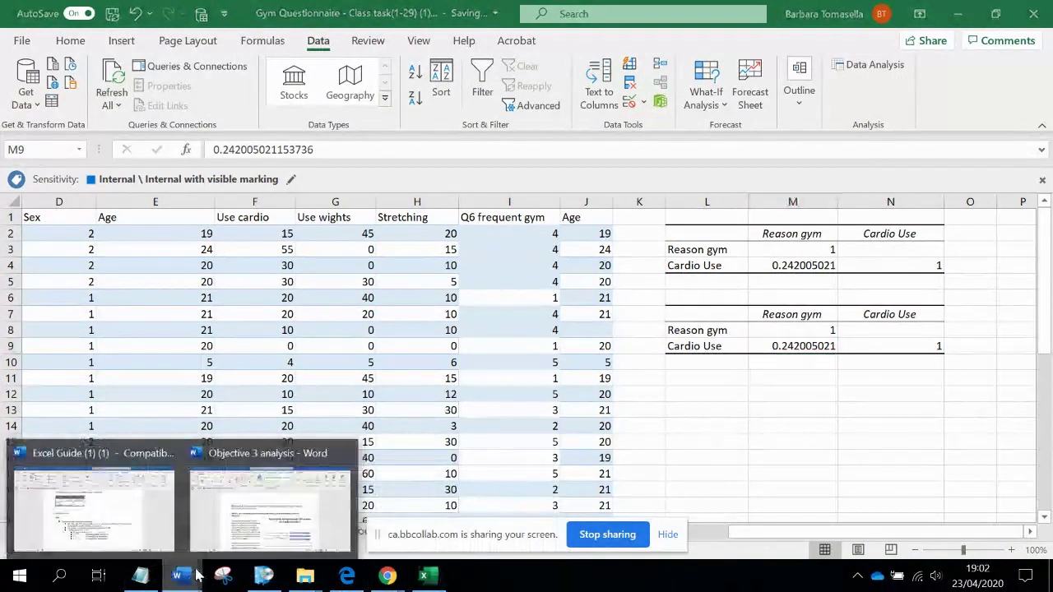
pyautogui.click(125, 531)
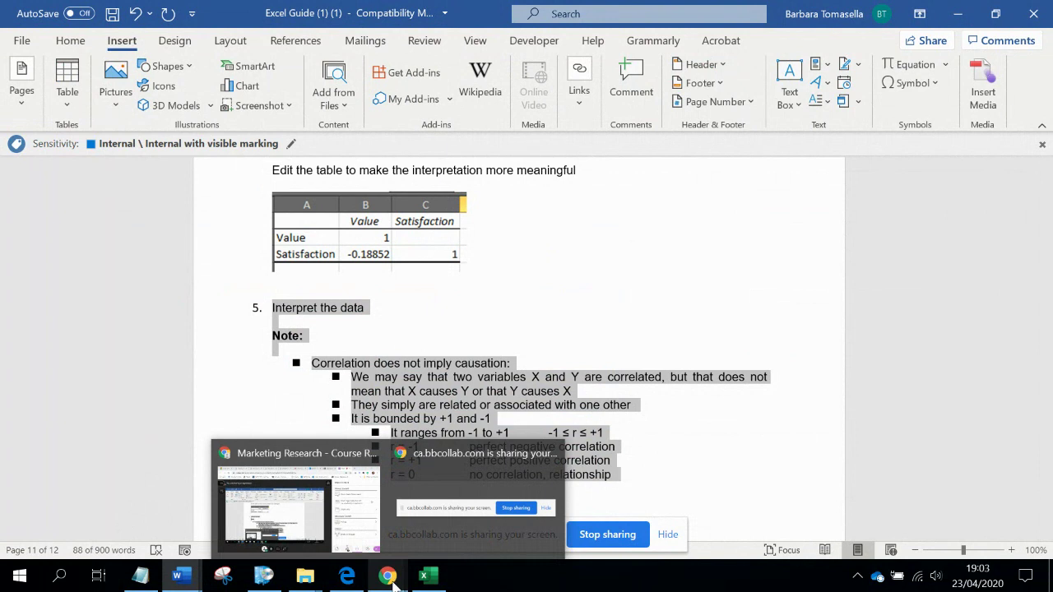
pyautogui.click(393, 586)
pyautogui.click(393, 585)
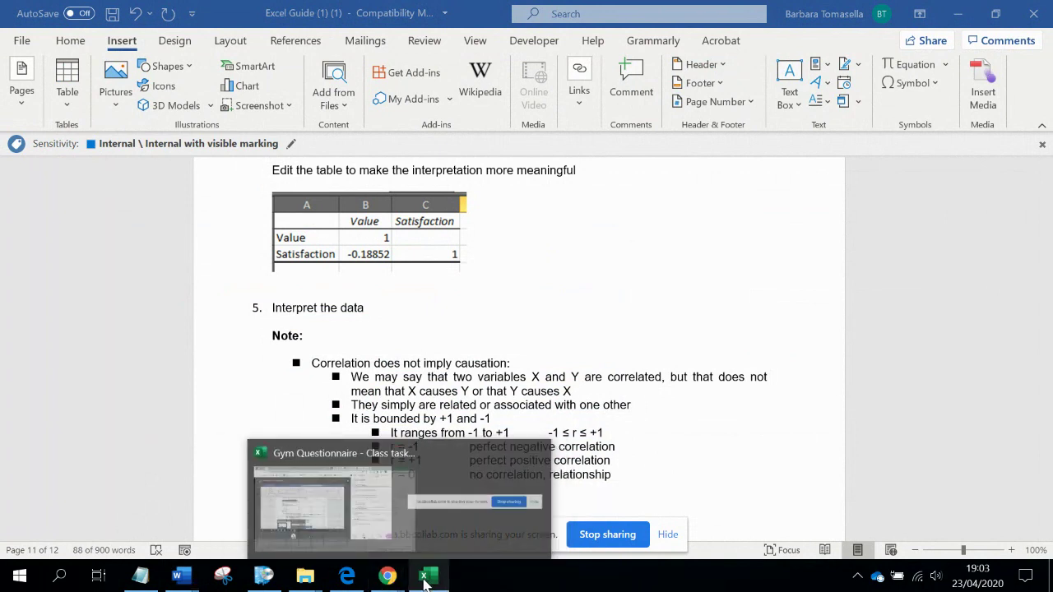
pyautogui.click(425, 580)
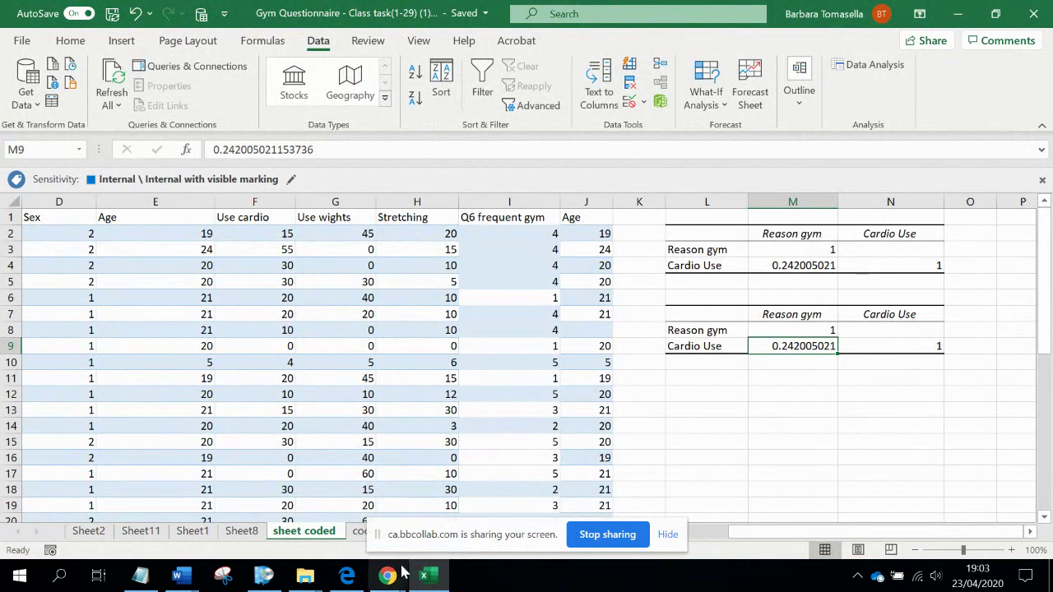
pyautogui.moveTo(387, 576)
pyautogui.click(311, 524)
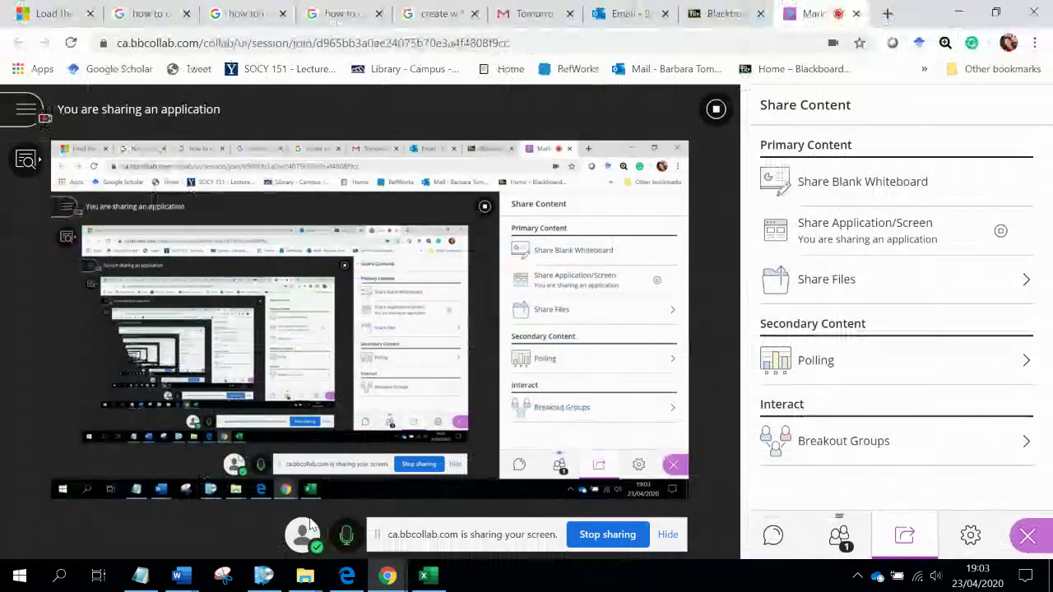
pyautogui.click(350, 533)
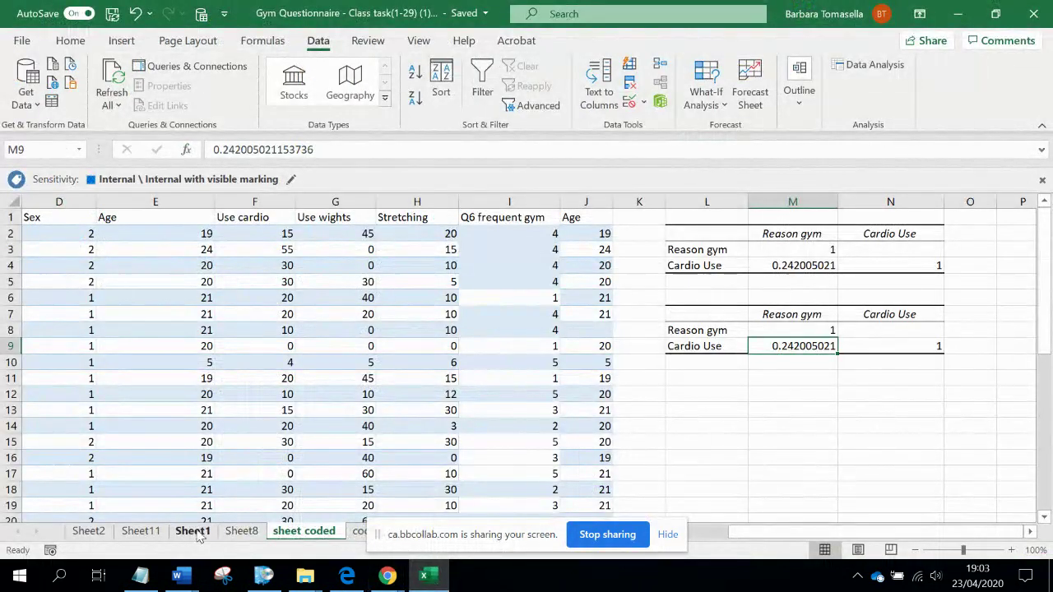
# - On Sheet11, remove the Q3 gym-reason and Q.4 cardio-frequency fields from the PivotChart
pyautogui.click(138, 532)
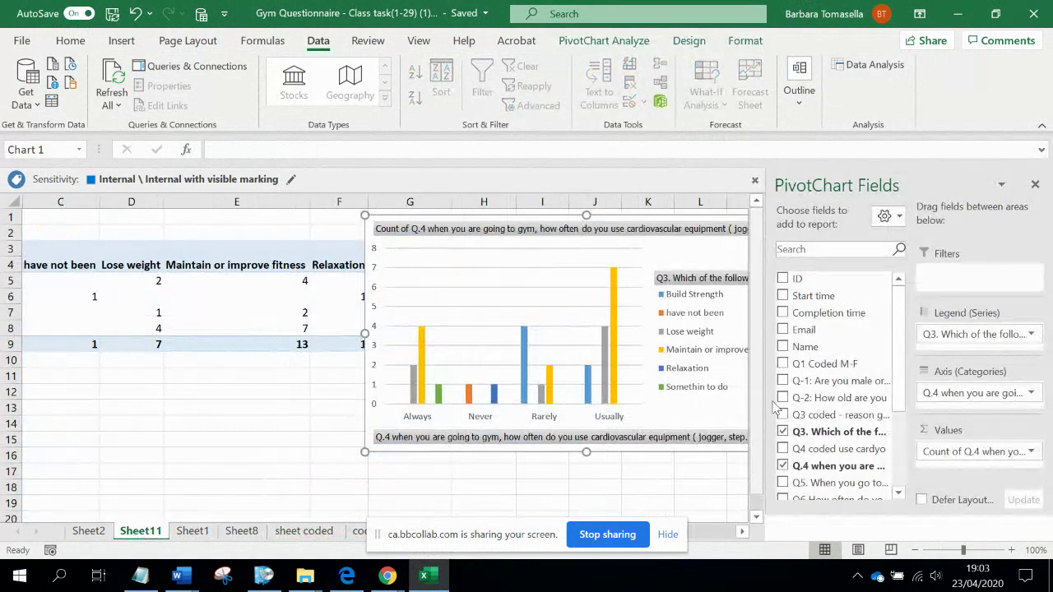
pyautogui.click(782, 432)
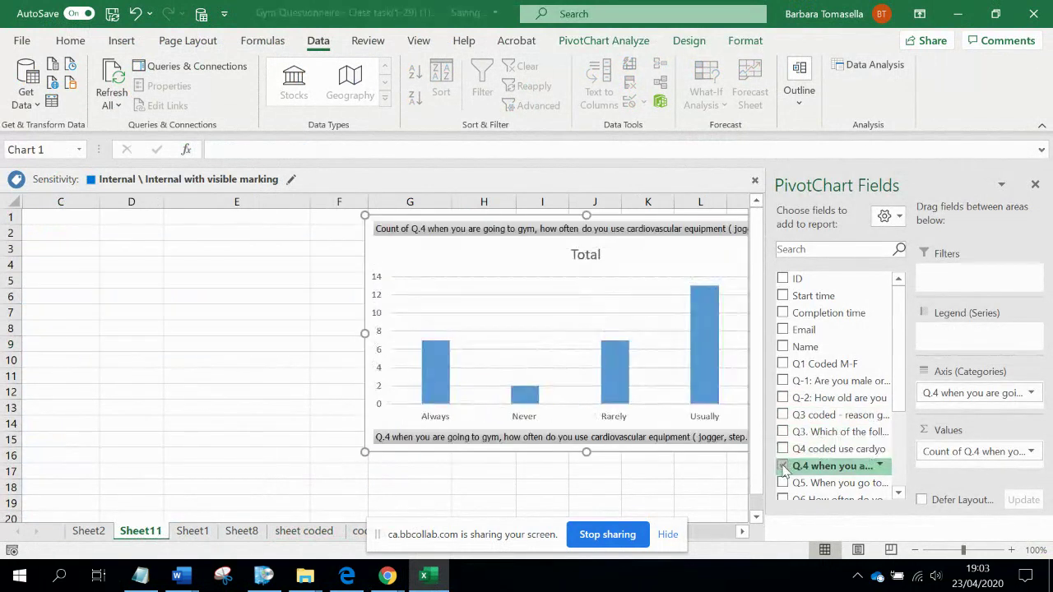
pyautogui.click(782, 466)
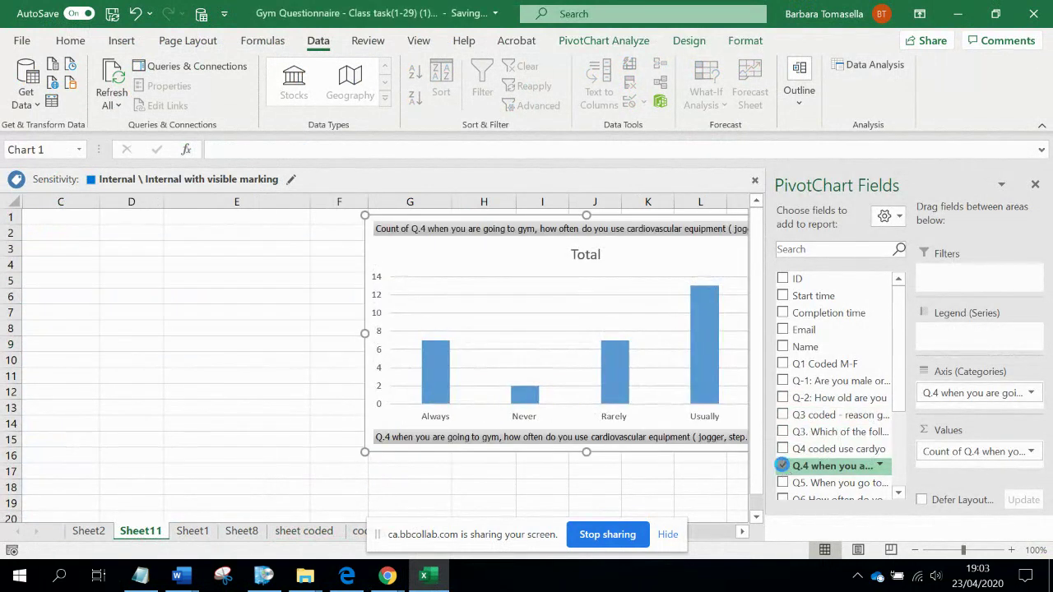
# - Build the PivotChart with Q-1 male or female as the axis, Q3 coded - reason gym as the legend, and the count of Q-1 as values
pyautogui.click(783, 382)
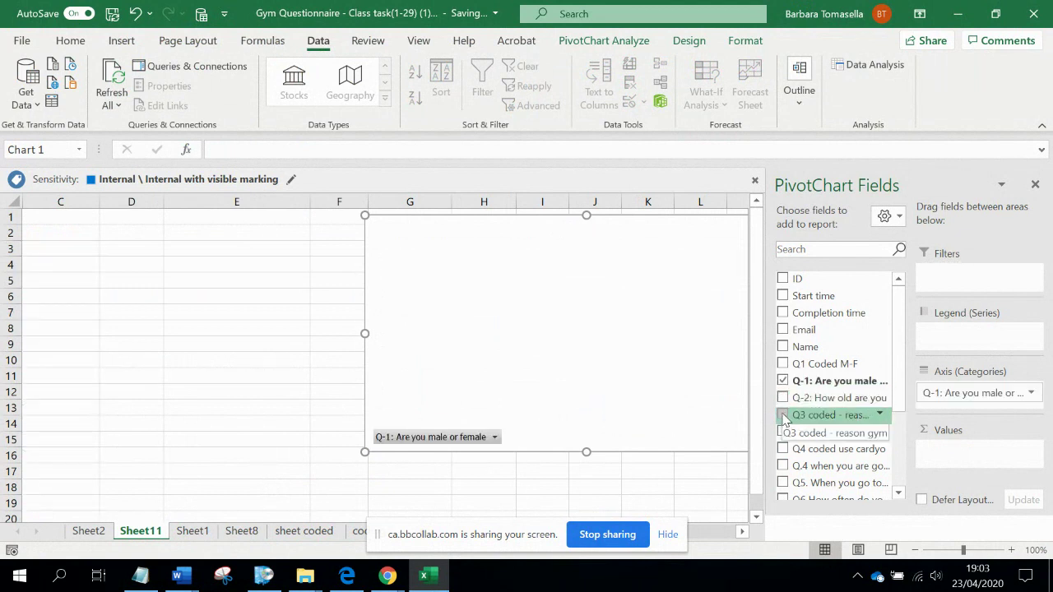
pyautogui.click(782, 415)
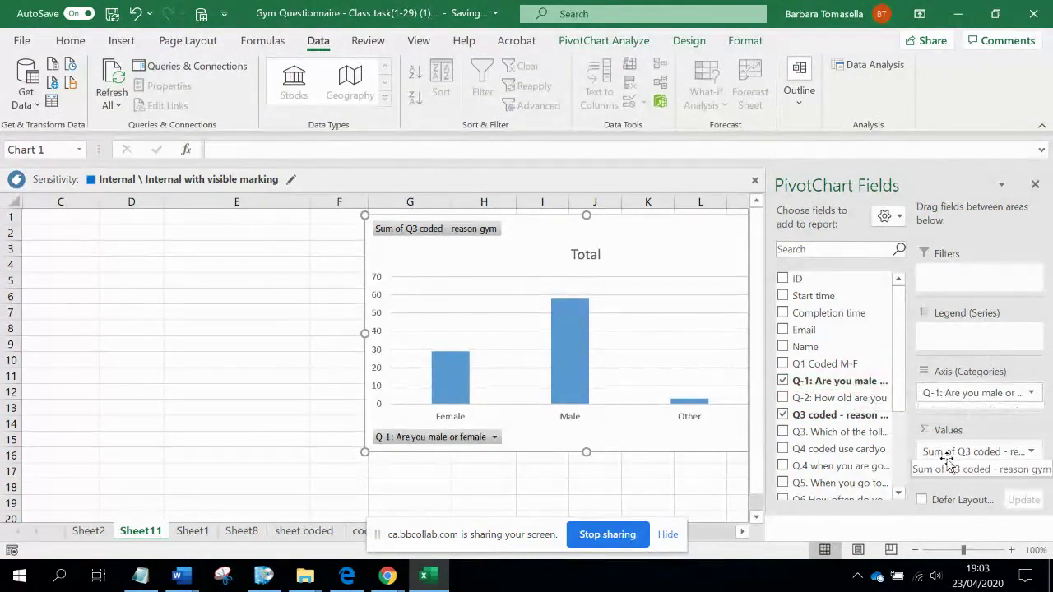
pyautogui.moveTo(947, 464); pyautogui.dragTo(967, 332)
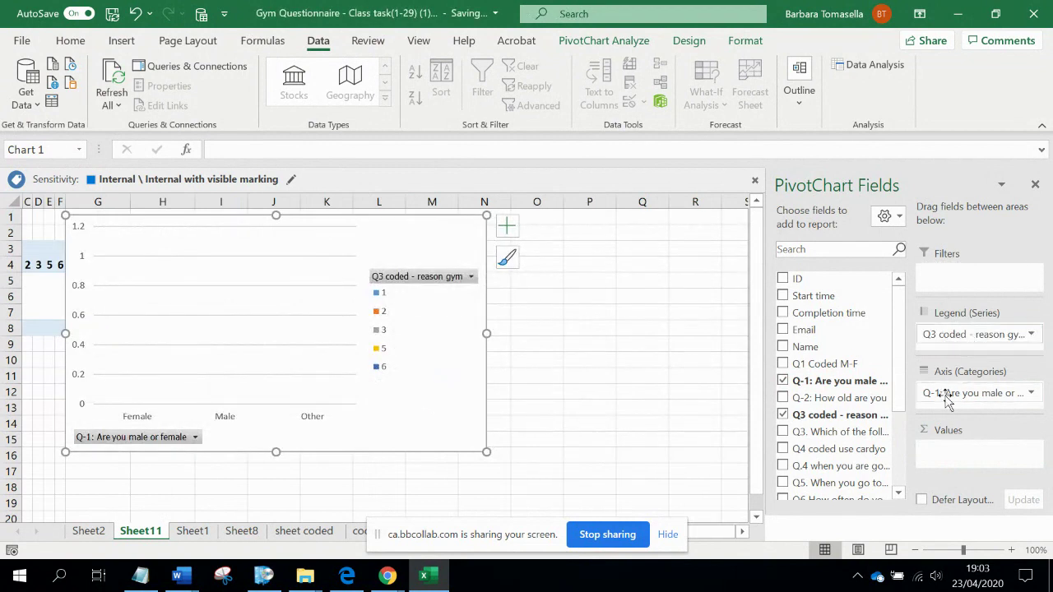
pyautogui.moveTo(880, 381); pyautogui.dragTo(977, 454)
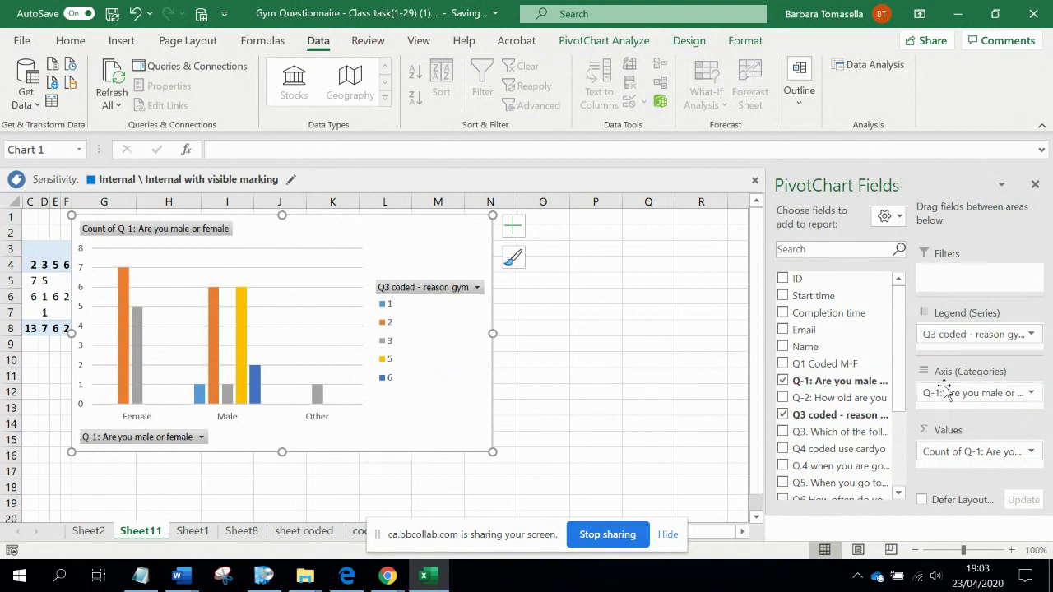
# - Rearrange the PivotChart with Q-1 male or female as legend, Q3 coded - reason gym as axis, and only the sum of Q3 coded as values
pyautogui.moveTo(952, 395); pyautogui.dragTo(993, 350)
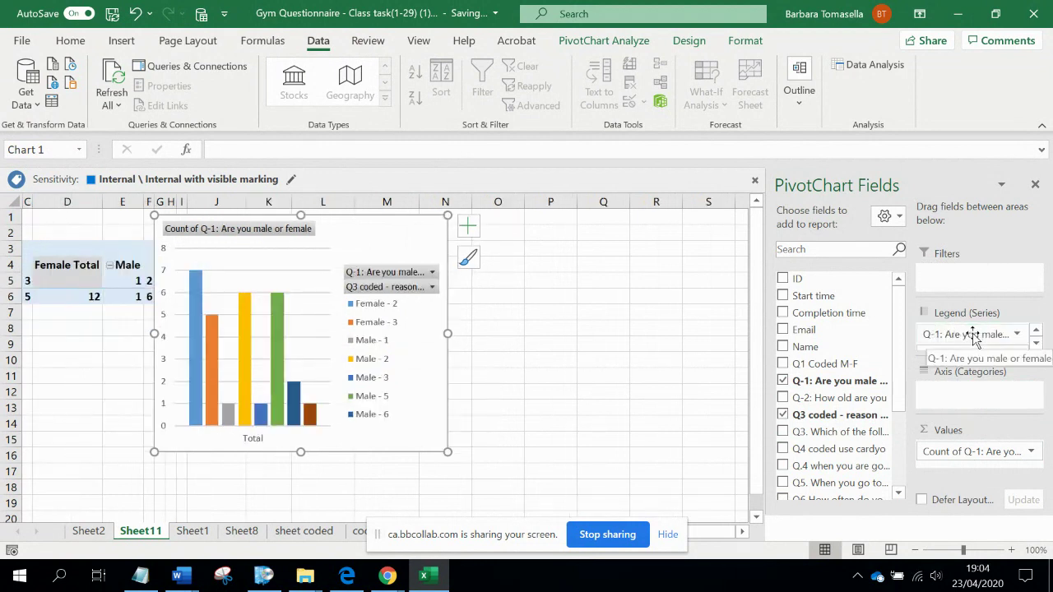
pyautogui.click(783, 414)
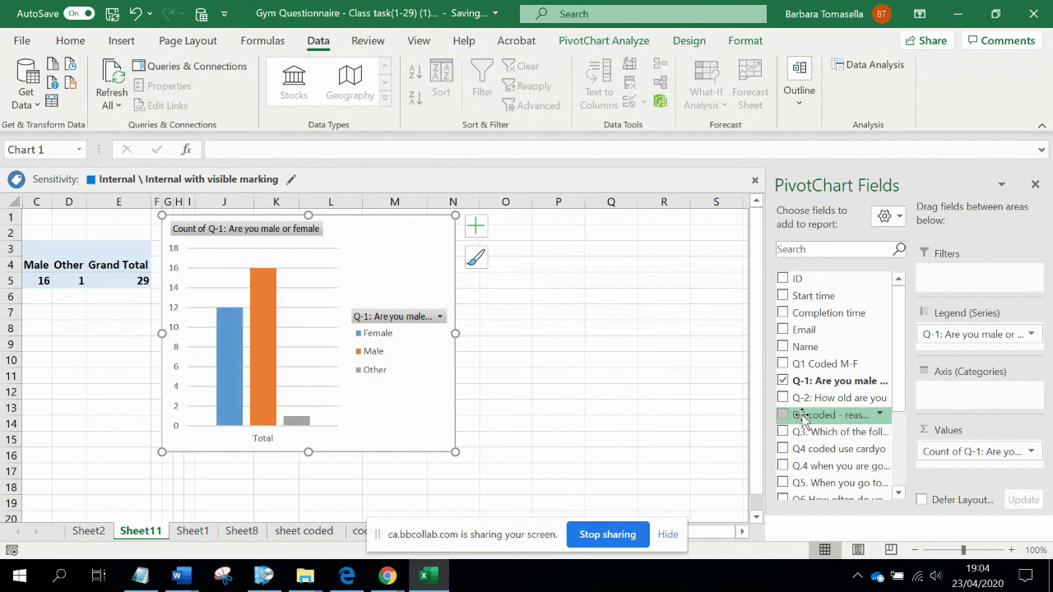
pyautogui.click(783, 414)
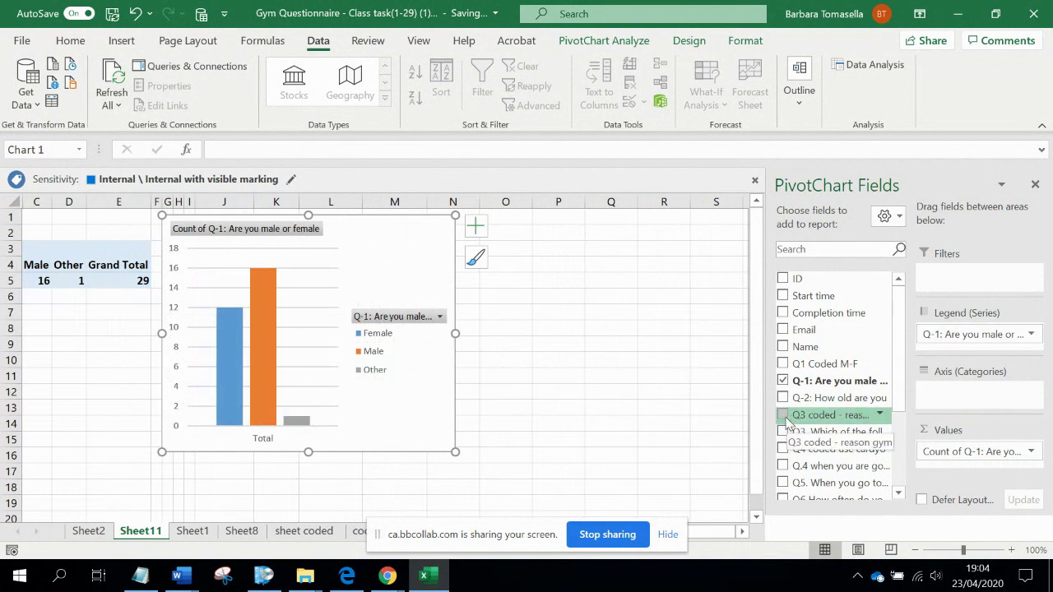
pyautogui.moveTo(834, 417); pyautogui.dragTo(990, 390)
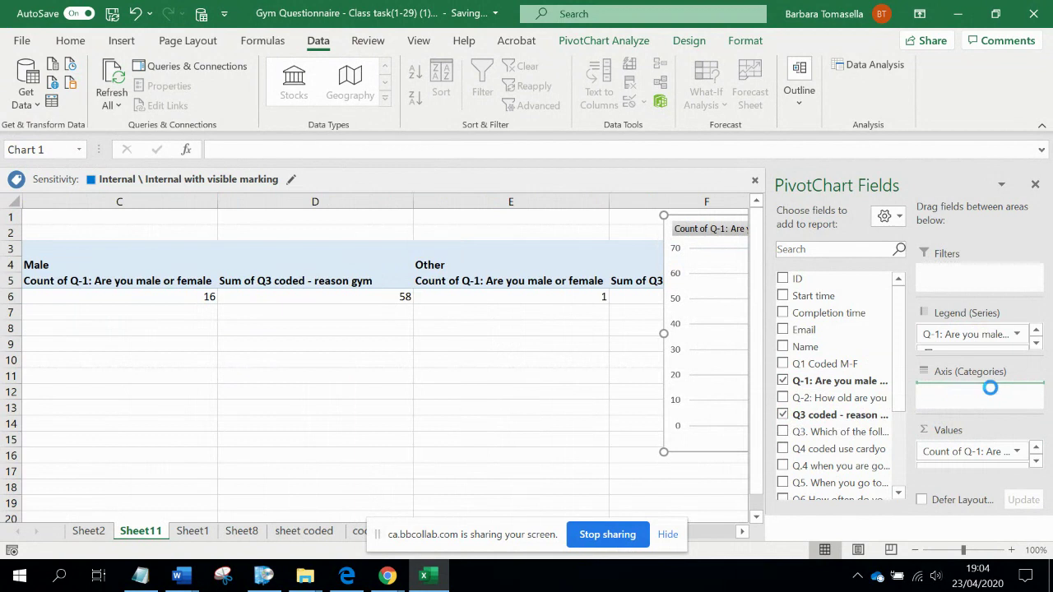
pyautogui.click(966, 452)
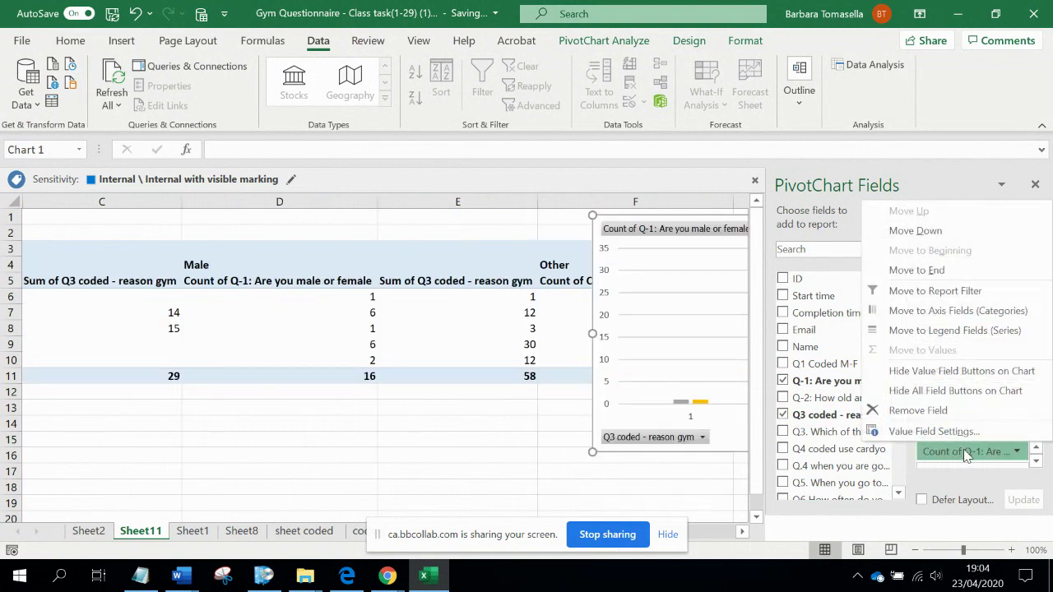
pyautogui.click(917, 411)
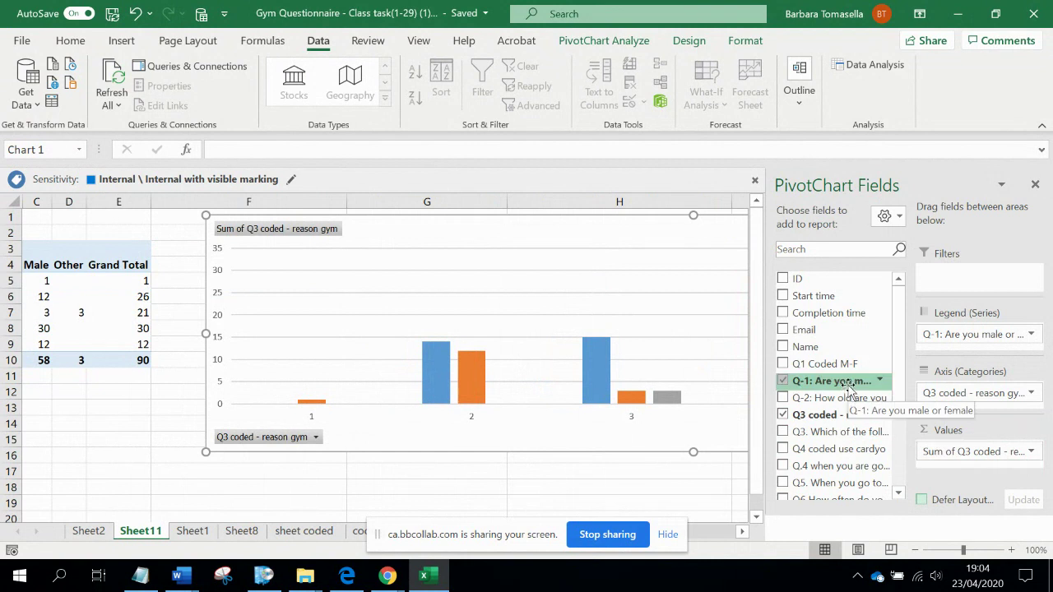
# - Clear the Q-1 male or female and Q3 coded - reason gym fields from the PivotChart's legend, axis and values
pyautogui.click(970, 335)
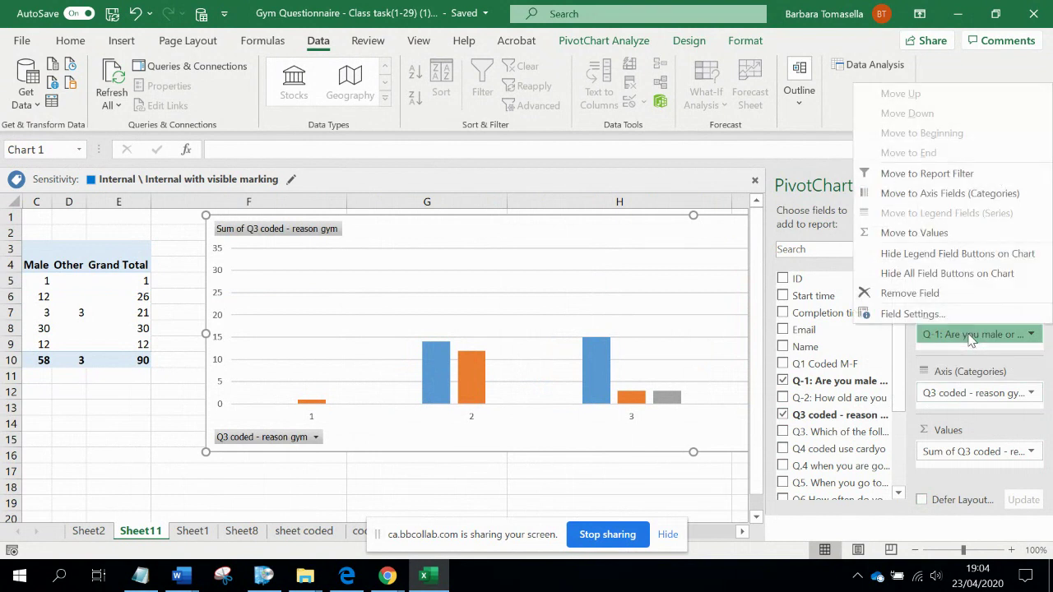
pyautogui.click(946, 293)
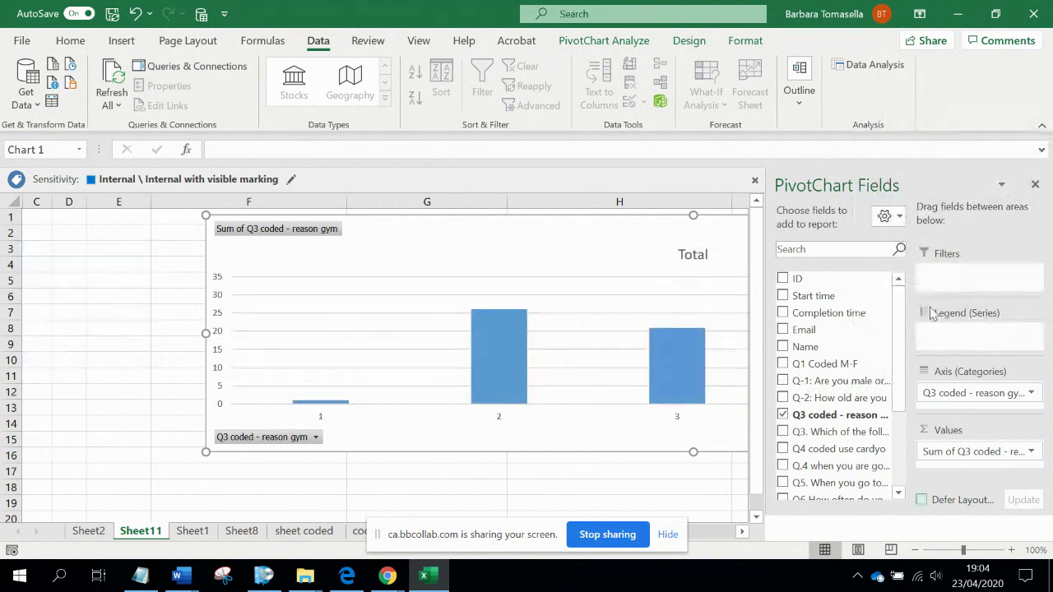
pyautogui.click(937, 394)
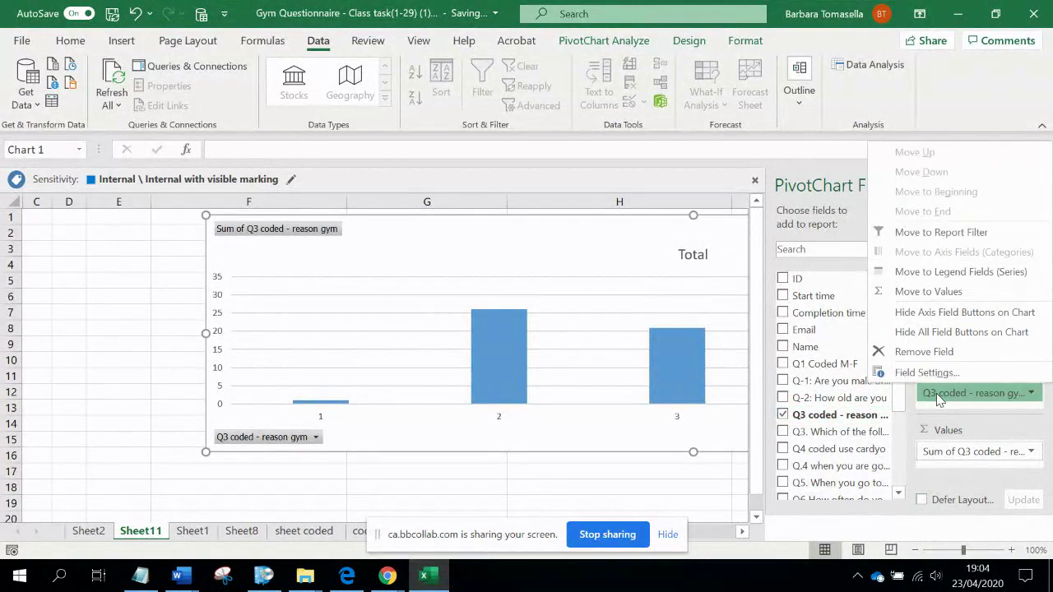
pyautogui.click(931, 353)
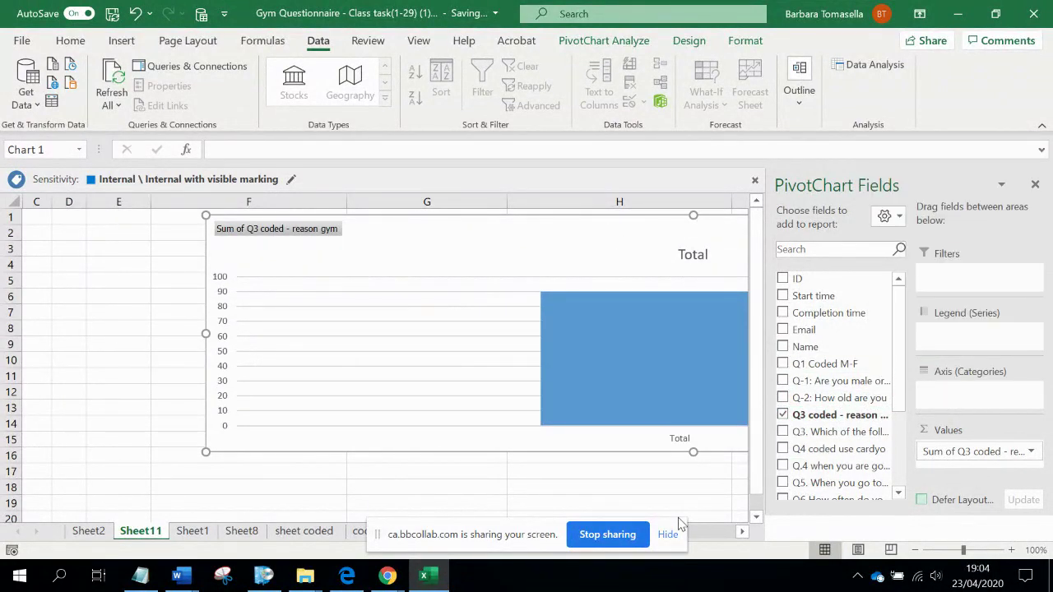
pyautogui.click(782, 415)
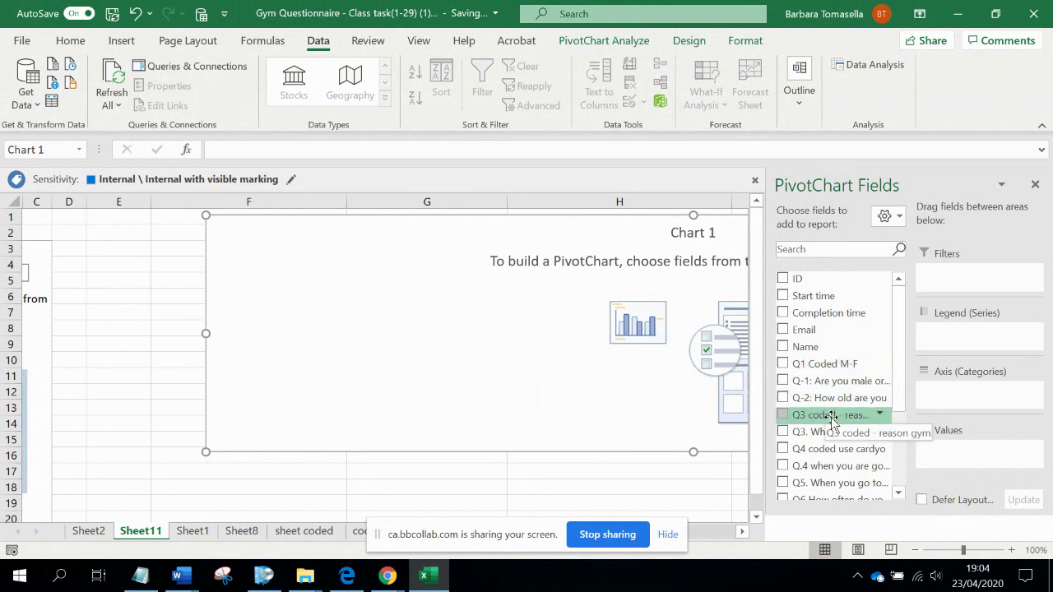
# - Rebuild the PivotChart with Q3 coded - reason gym as axis, Q-1 male or female as legend, and the sum of Q3 coded as values
pyautogui.moveTo(832, 419); pyautogui.dragTo(987, 399)
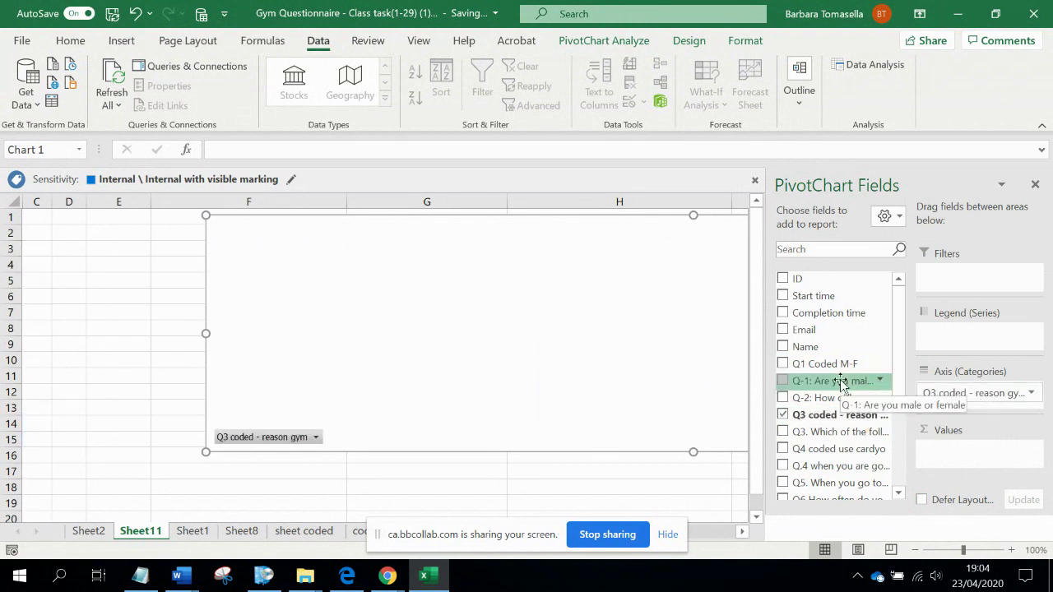
pyautogui.moveTo(840, 385); pyautogui.dragTo(977, 346)
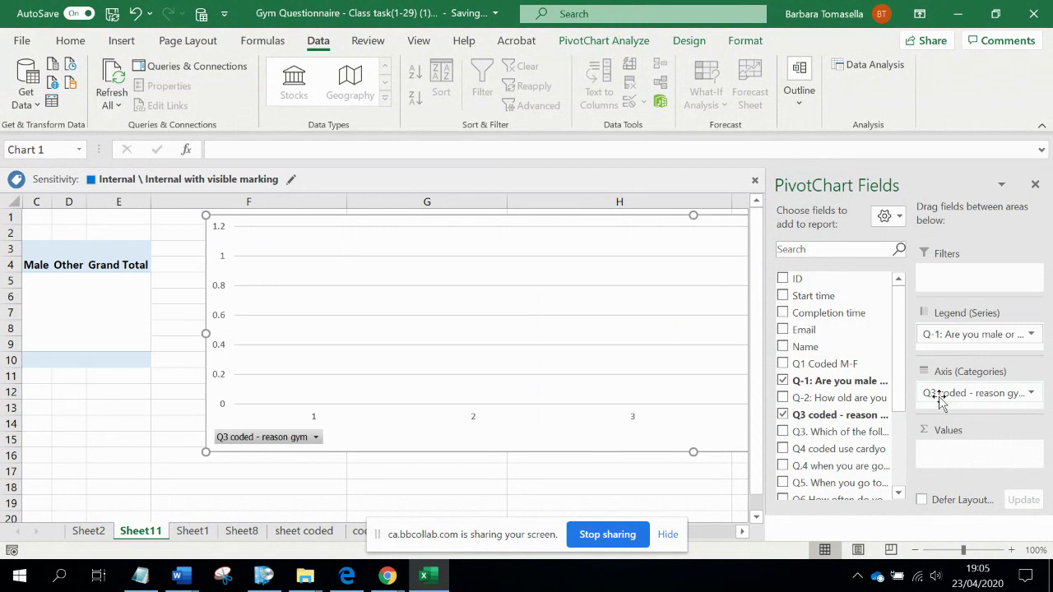
pyautogui.moveTo(860, 416); pyautogui.dragTo(977, 451)
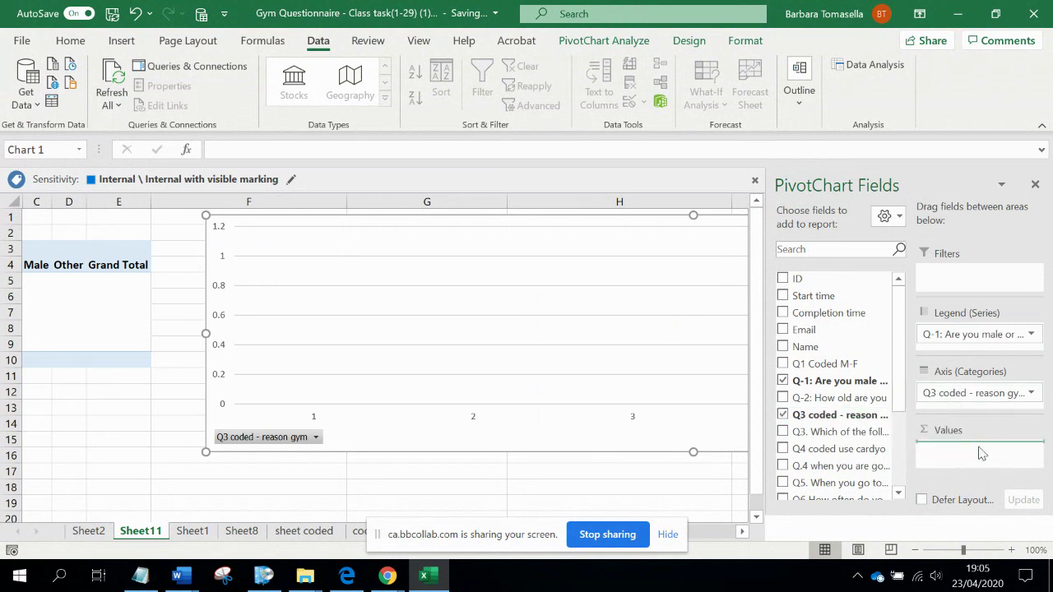
pyautogui.moveTo(478, 365)
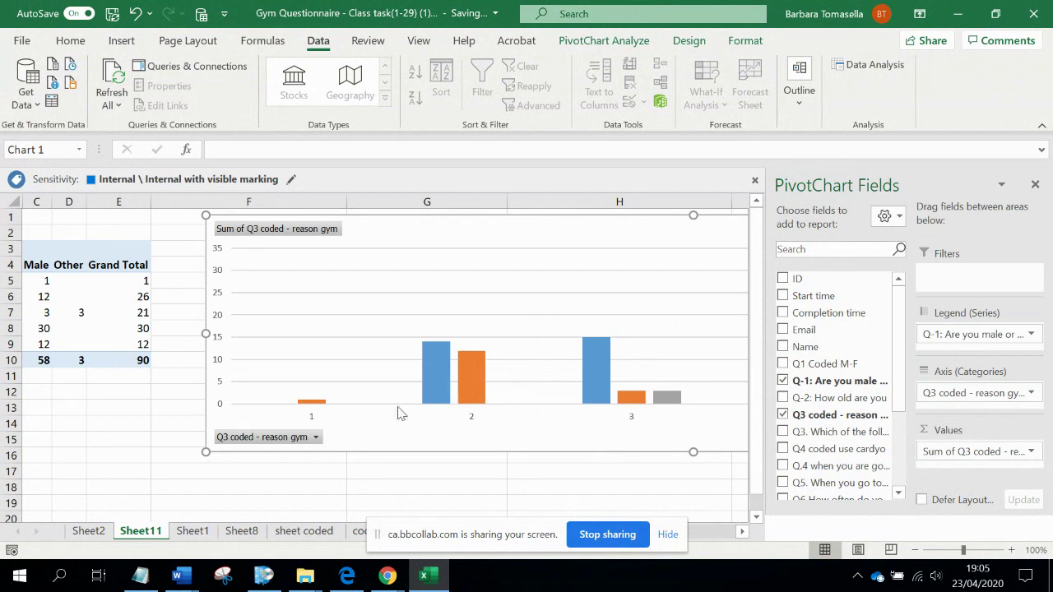
# - Widen column B on Sheet11 to reveal the Female column of the pivot table
pyautogui.click(576, 488)
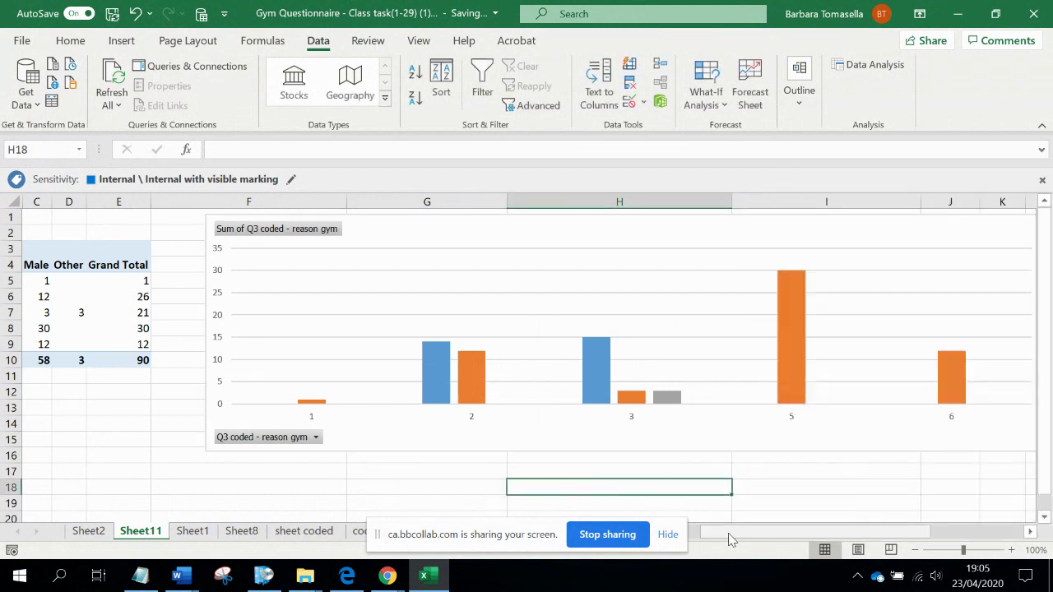
pyautogui.moveTo(729, 534); pyautogui.dragTo(697, 533)
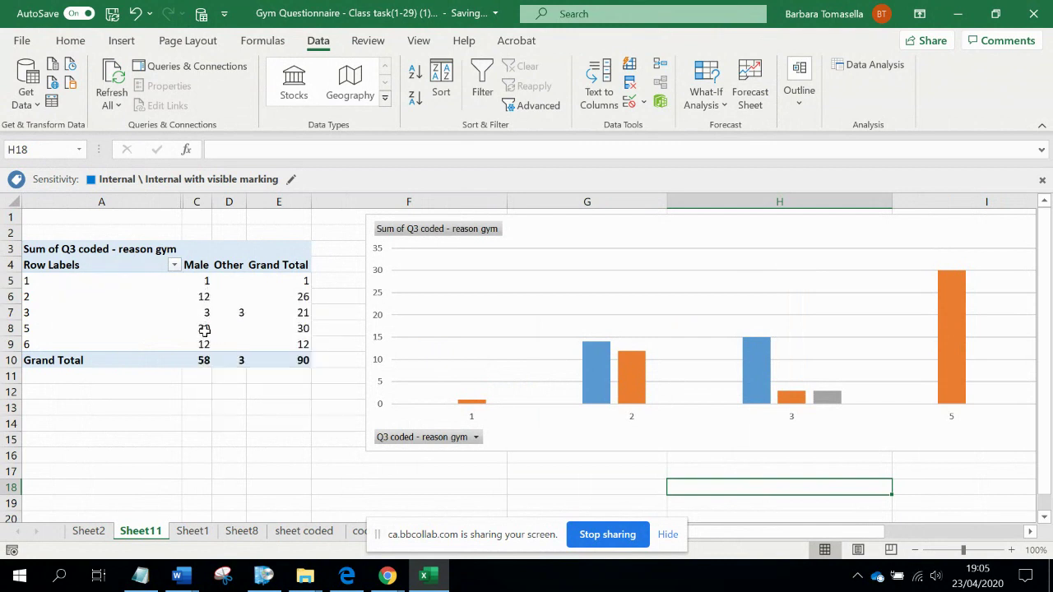
pyautogui.moveTo(204, 330)
pyautogui.moveTo(182, 198); pyautogui.dragTo(223, 199)
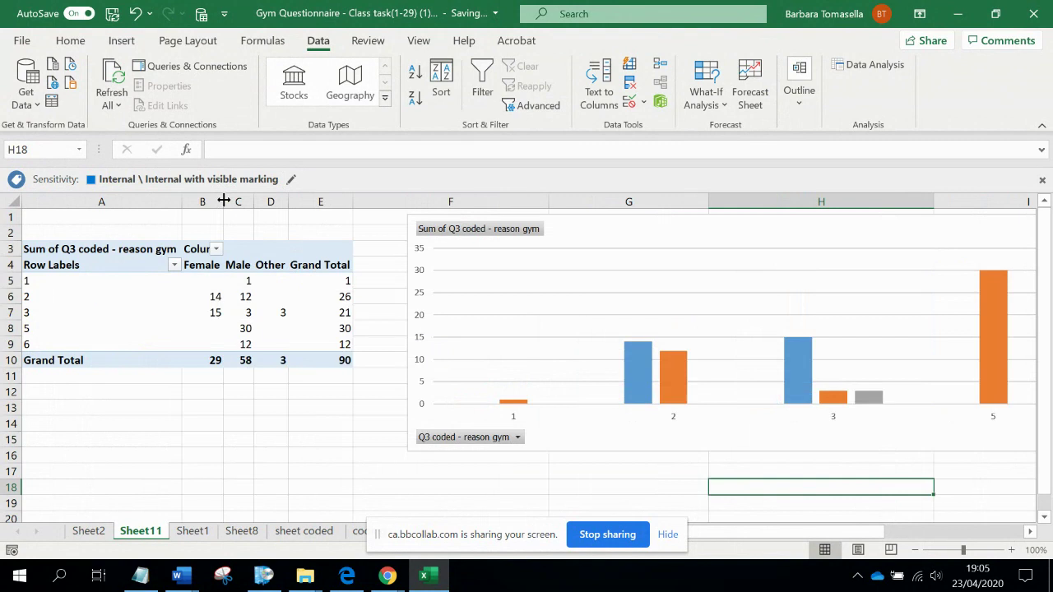
# - Compare the male value for reason 5 in the pivot table with the chart's bars and gender legend
pyautogui.click(244, 326)
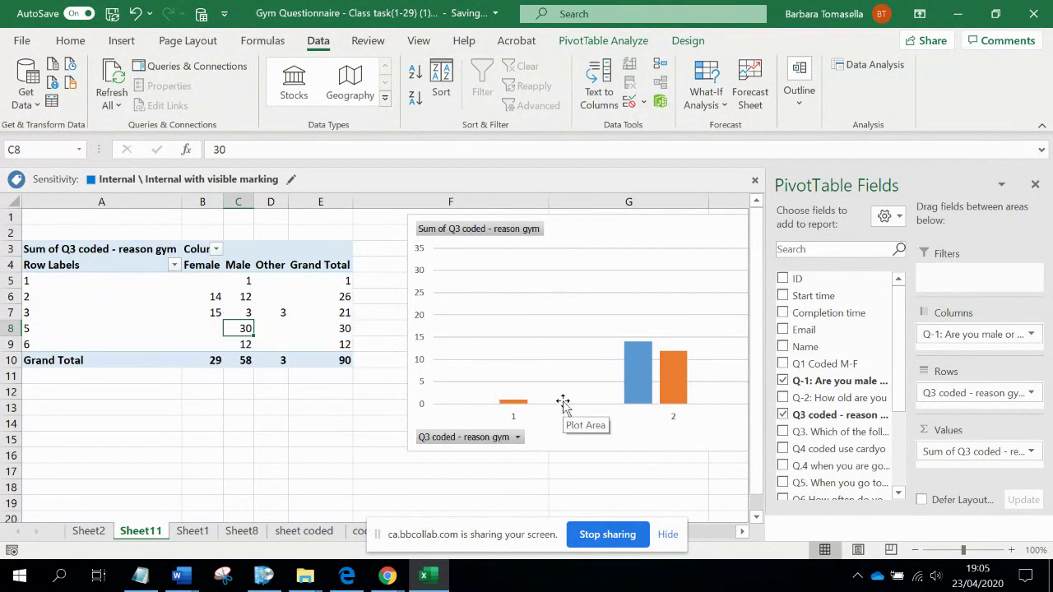
pyautogui.click(719, 532)
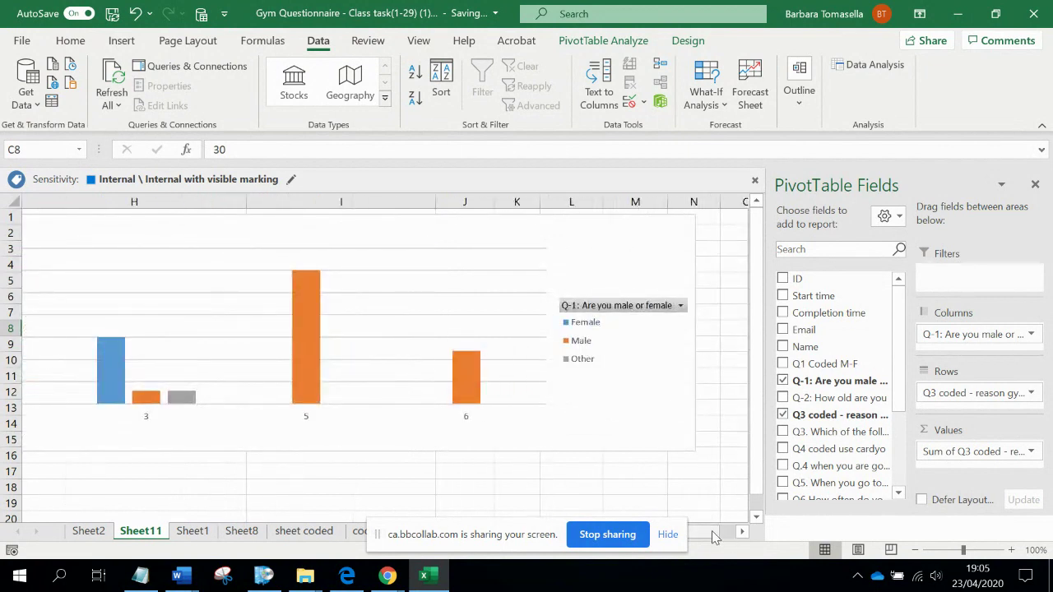
pyautogui.moveTo(711, 531); pyautogui.dragTo(531, 527)
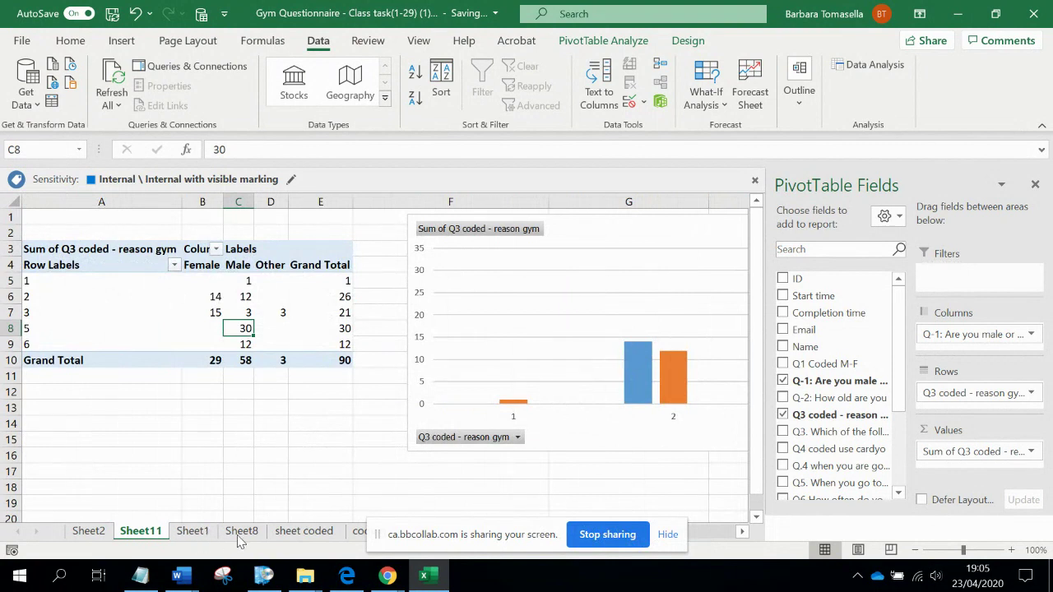
# - On the sheet coded worksheet, examine the correlation coefficient between Reason gym and Sex in C39
pyautogui.click(306, 533)
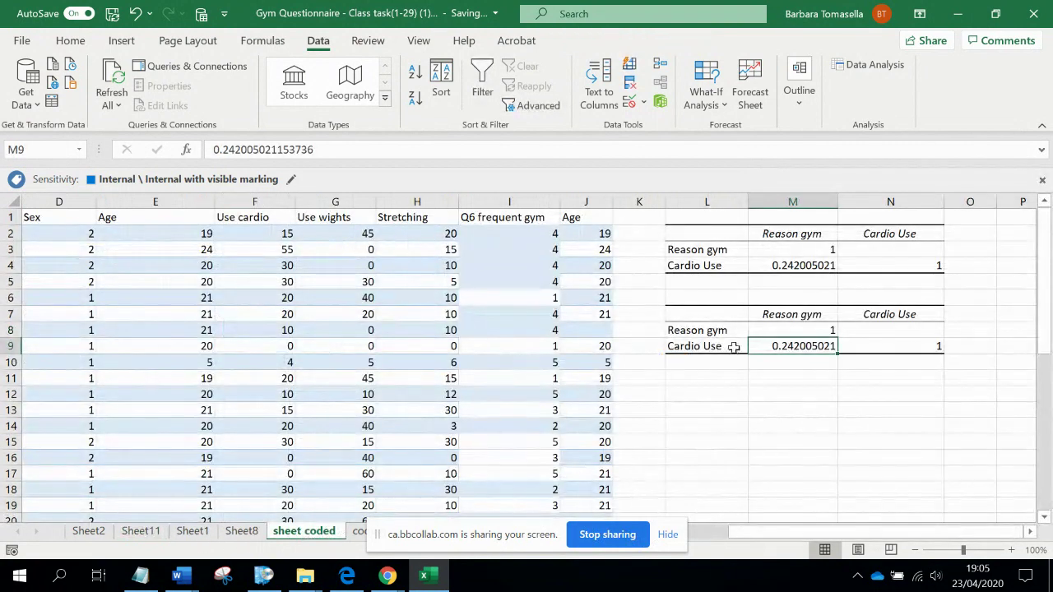
pyautogui.moveTo(1046, 350); pyautogui.dragTo(1046, 502)
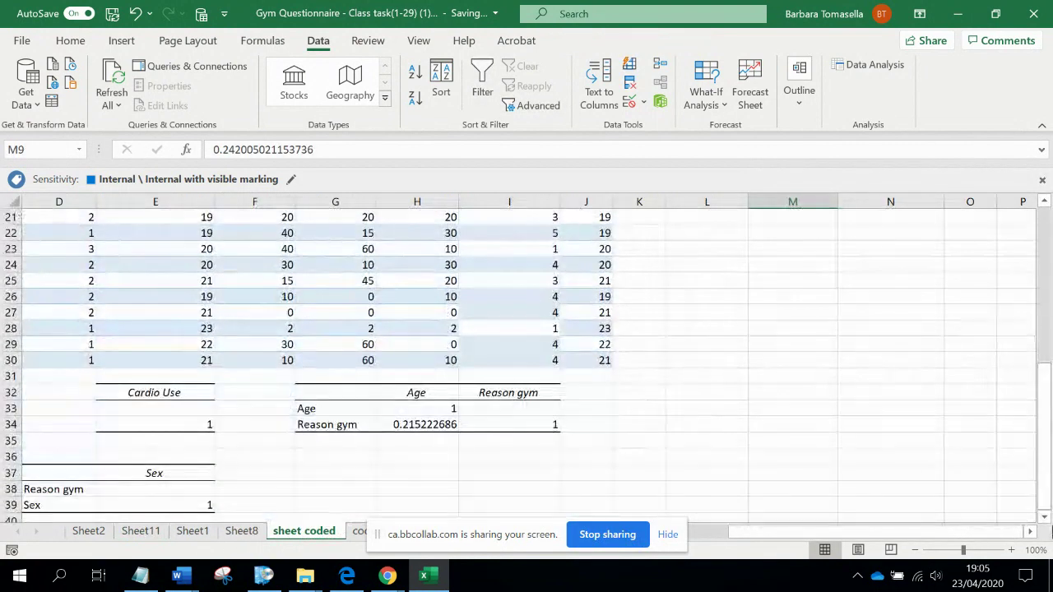
pyautogui.moveTo(959, 538); pyautogui.dragTo(886, 533)
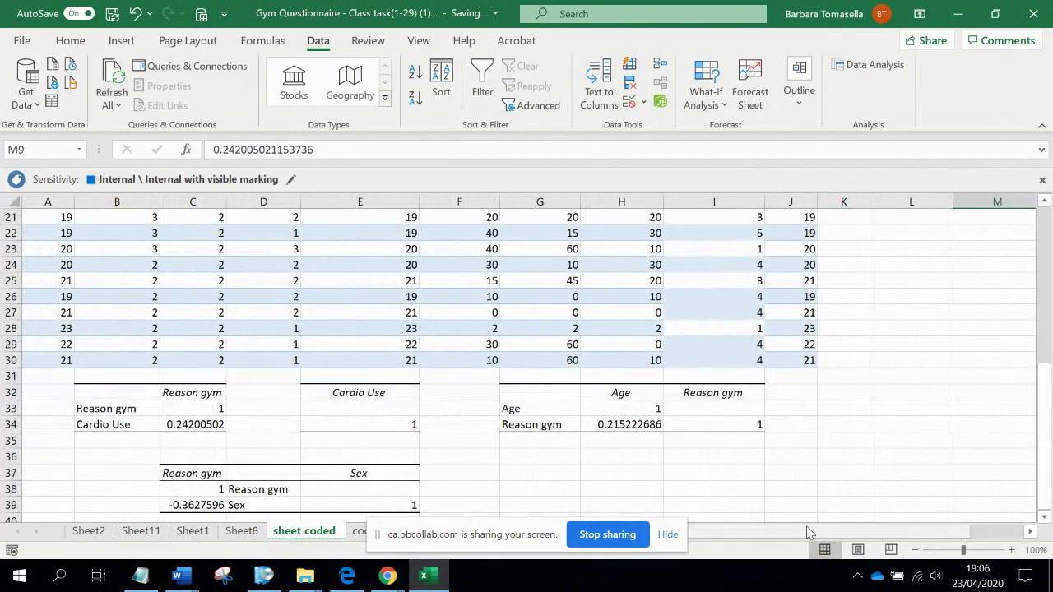
pyautogui.click(201, 504)
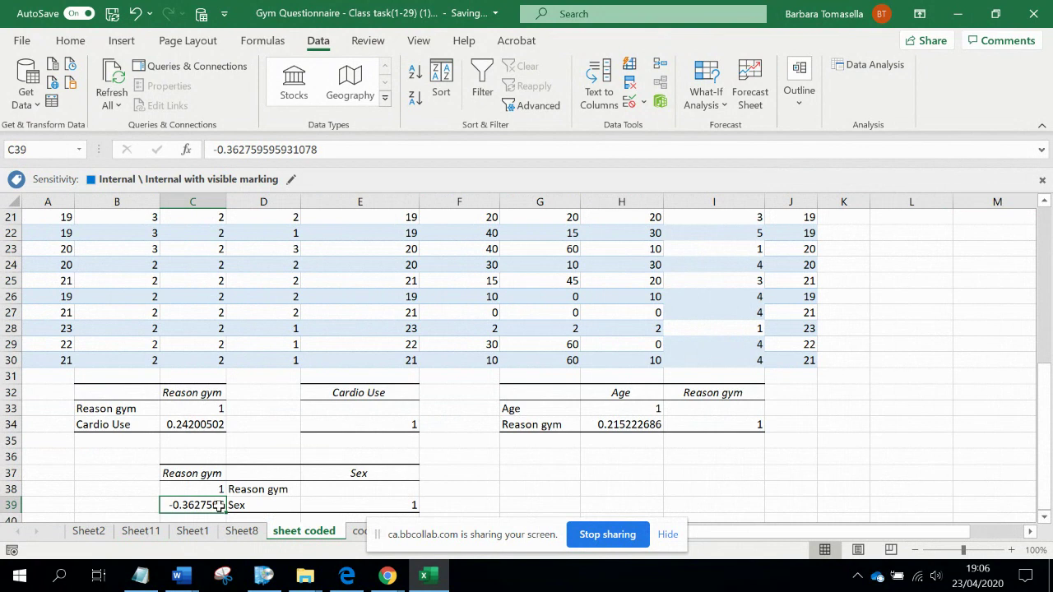
pyautogui.click(317, 532)
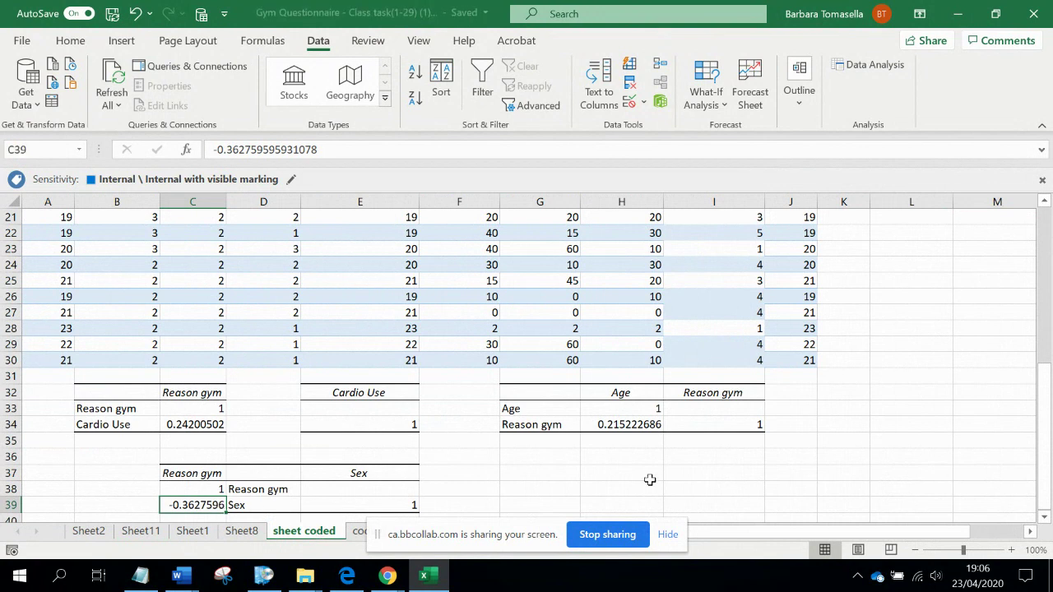
# - Delete columns L to P containing the Reason gym and Cardio Use correlation tables, and narrow the Age column E
pyautogui.moveTo(1044, 452); pyautogui.dragTo(1049, 286)
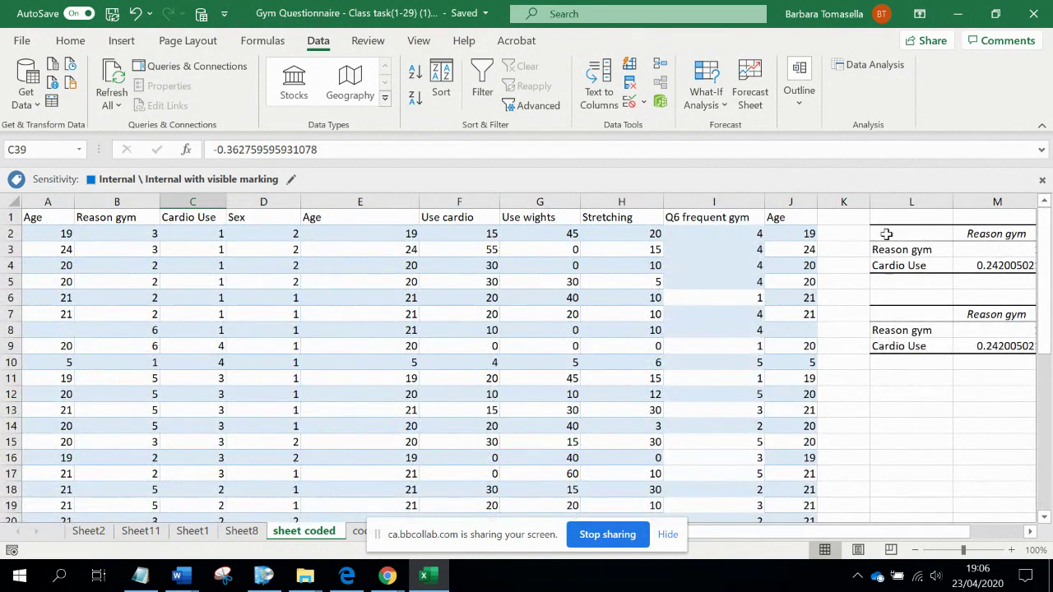
pyautogui.moveTo(889, 203); pyautogui.dragTo(1018, 207)
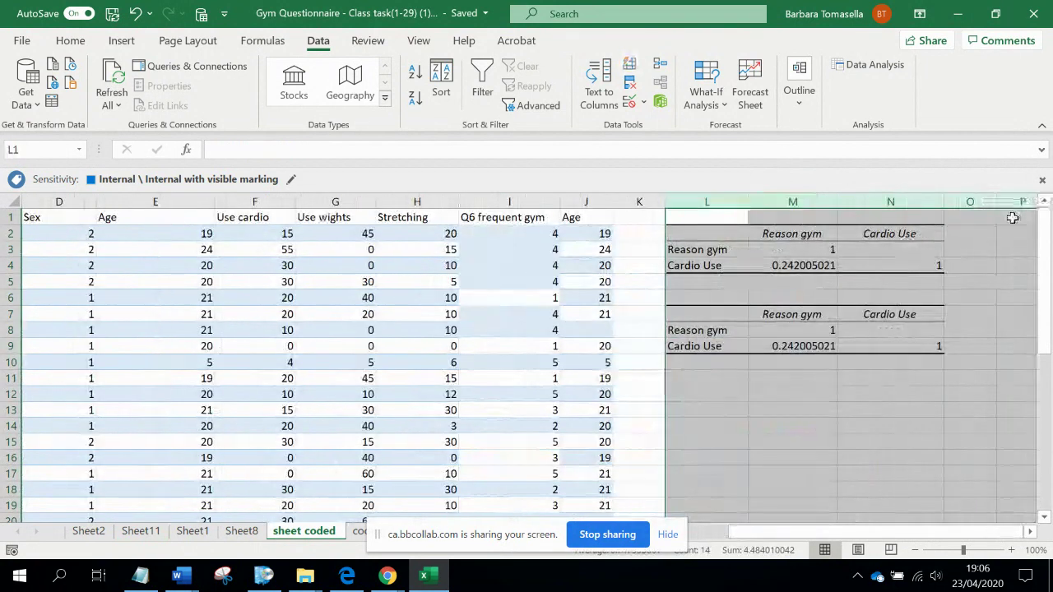
pyautogui.rightClick(977, 245)
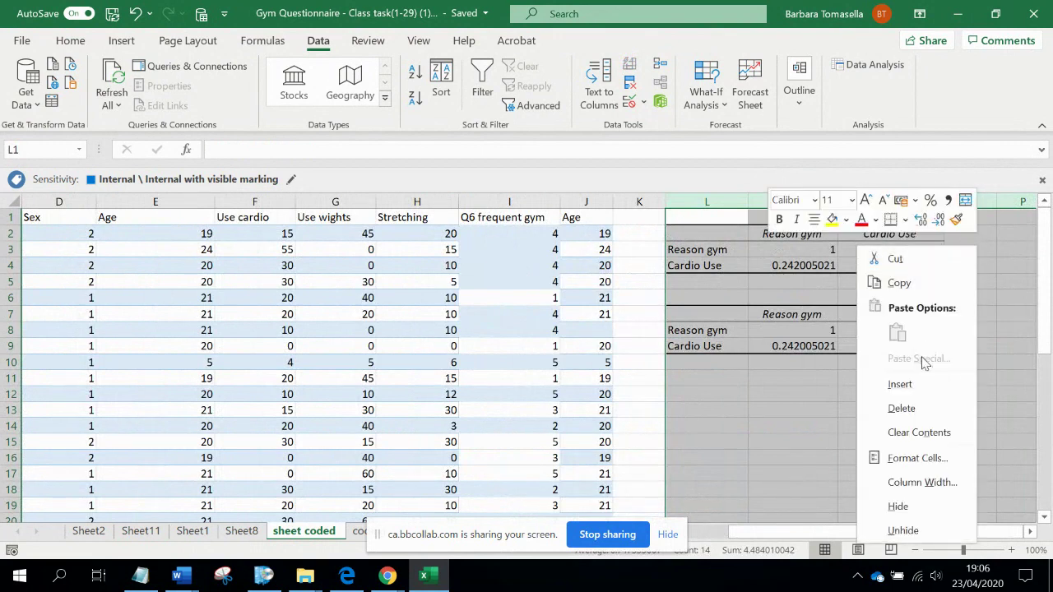
pyautogui.click(901, 409)
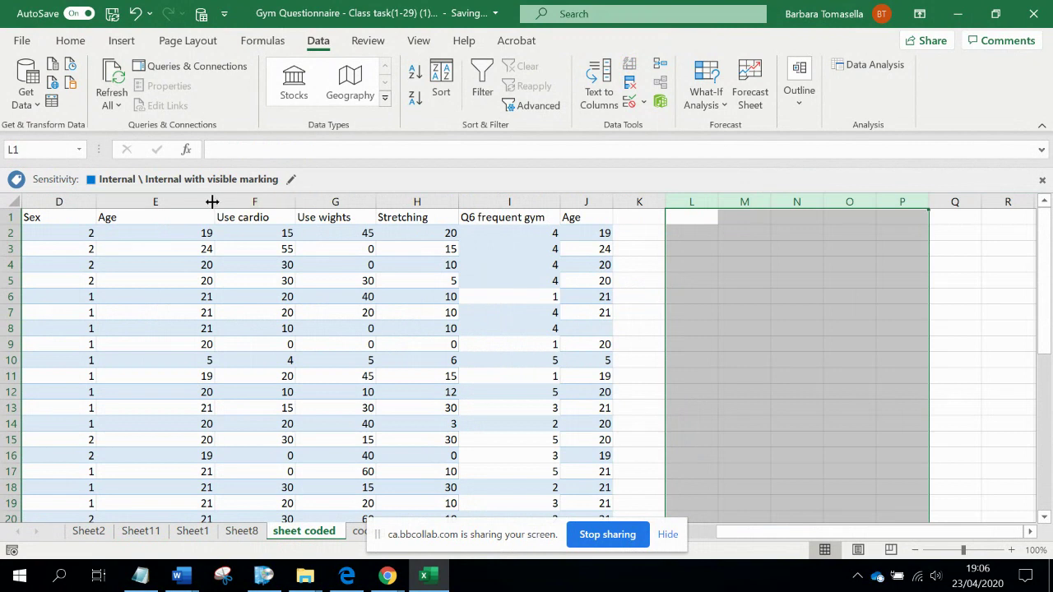
pyautogui.moveTo(213, 200); pyautogui.dragTo(160, 200)
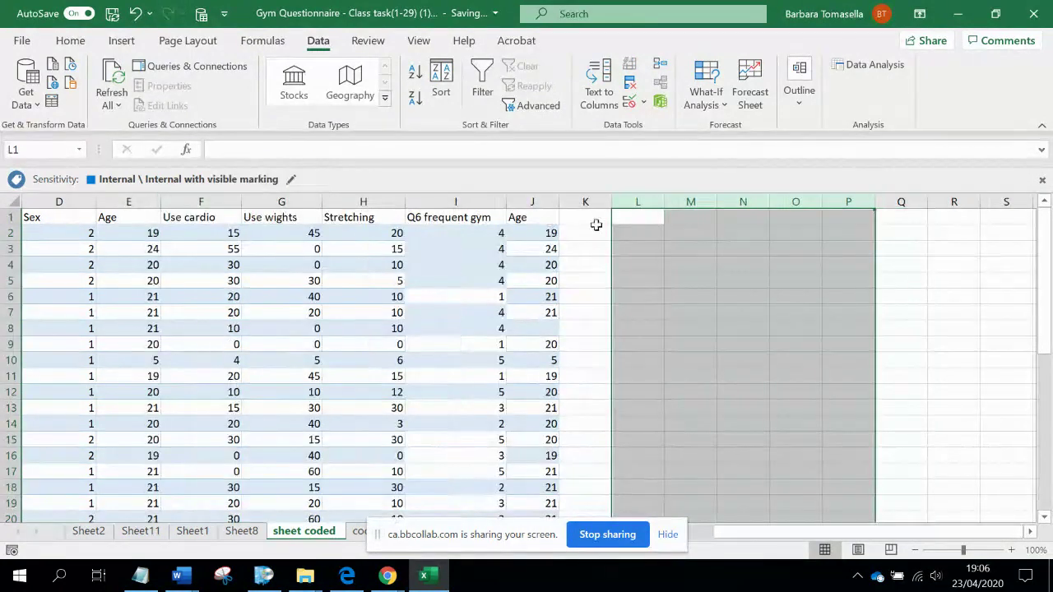
pyautogui.click(628, 221)
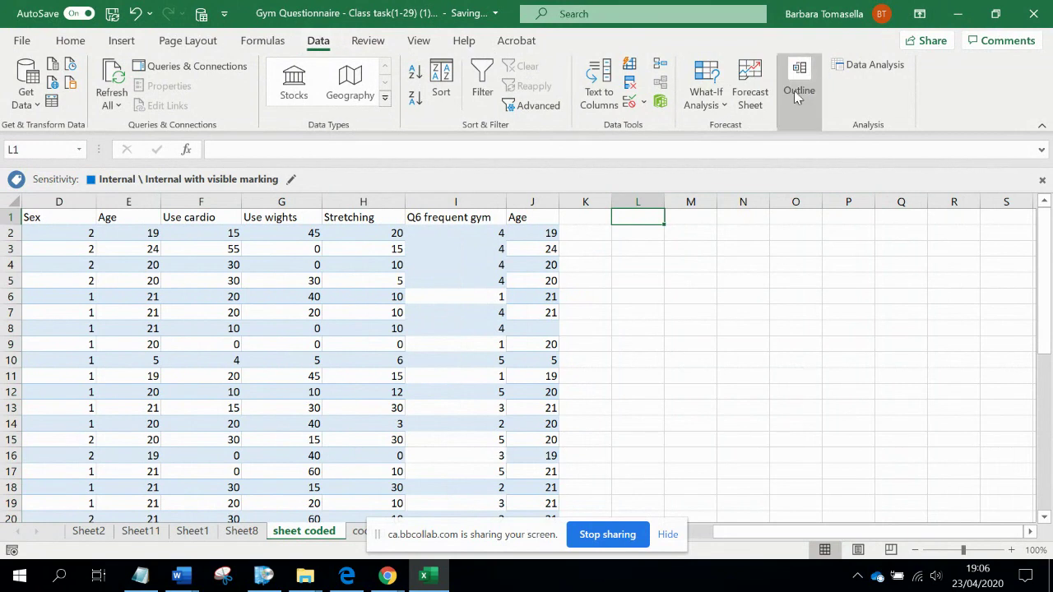
# - Start a Regression data analysis and set the Y range to the Q6 frequent gym column, $I$1:$I$30
pyautogui.click(853, 72)
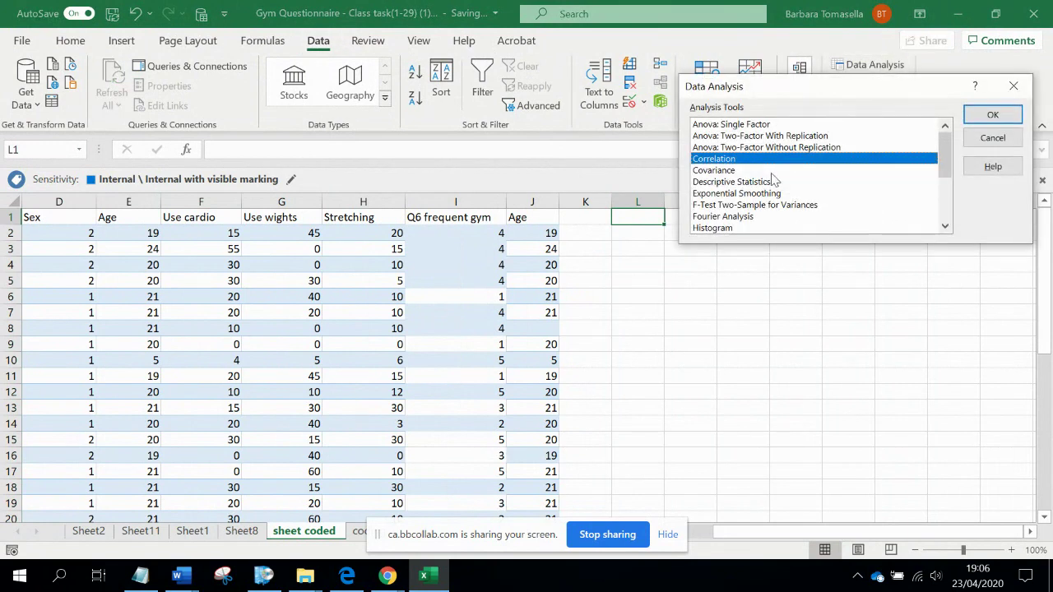
pyautogui.click(948, 198)
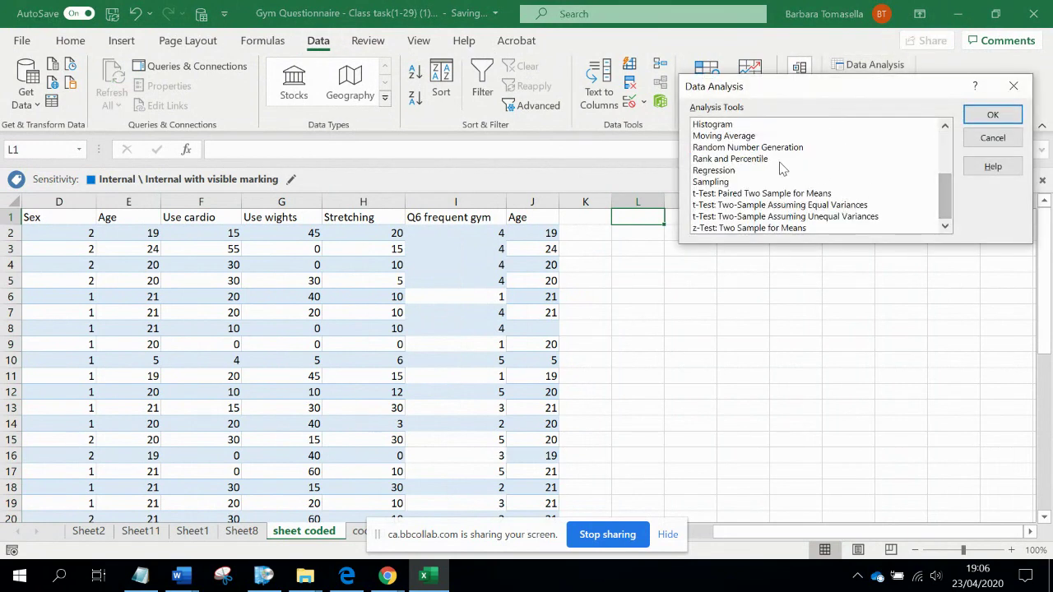
pyautogui.click(744, 171)
pyautogui.click(991, 115)
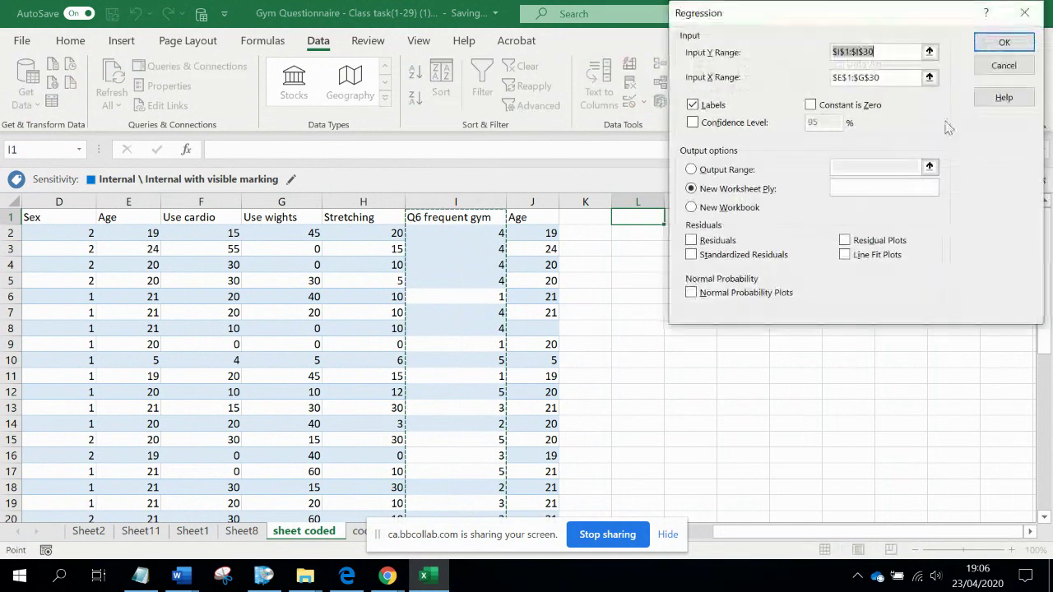
pyautogui.click(928, 52)
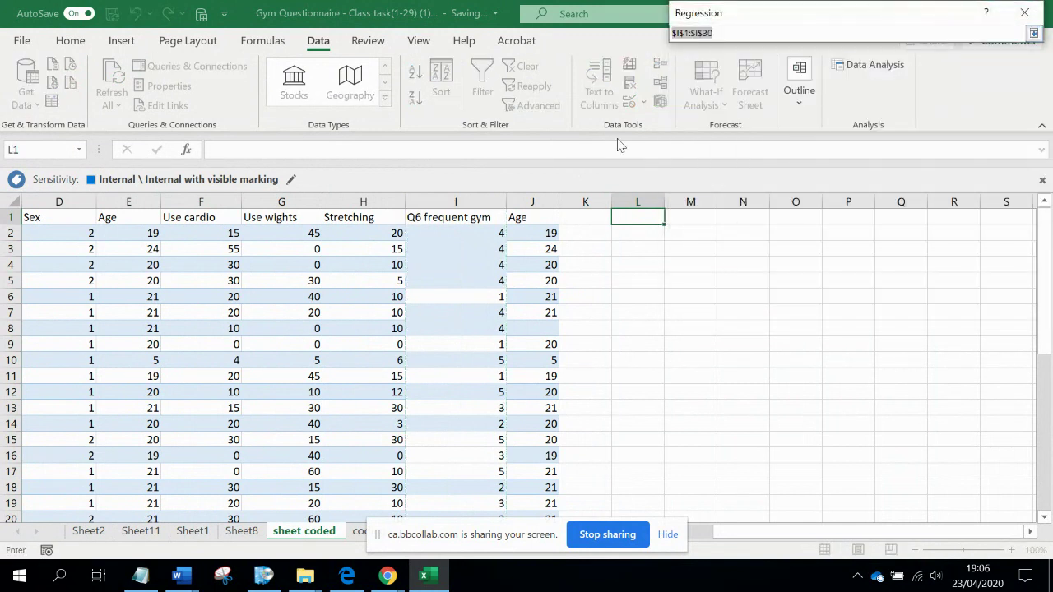
pyautogui.moveTo(447, 215); pyautogui.dragTo(482, 491)
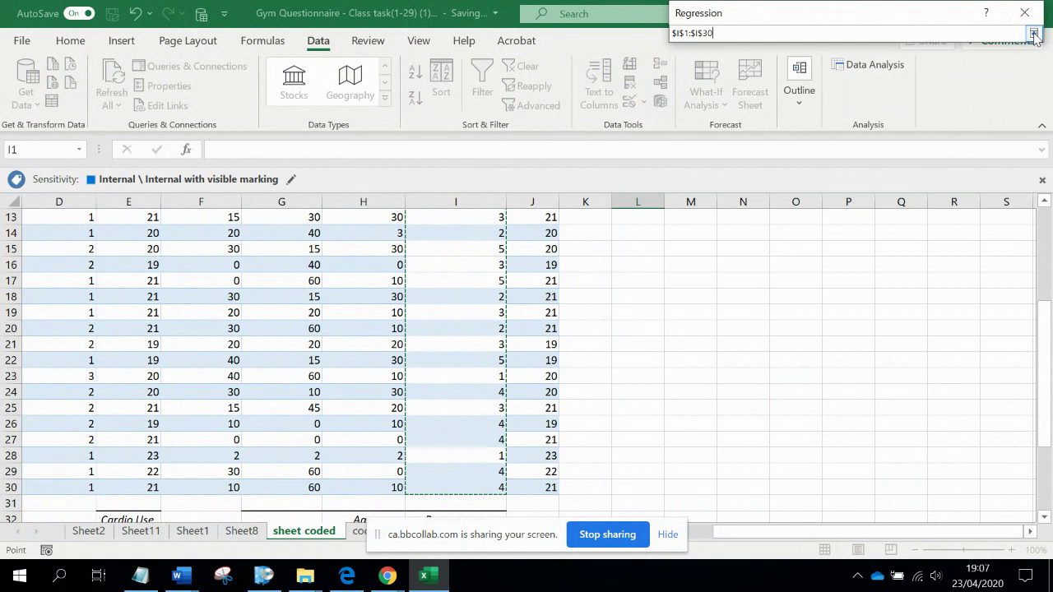
pyautogui.click(1034, 33)
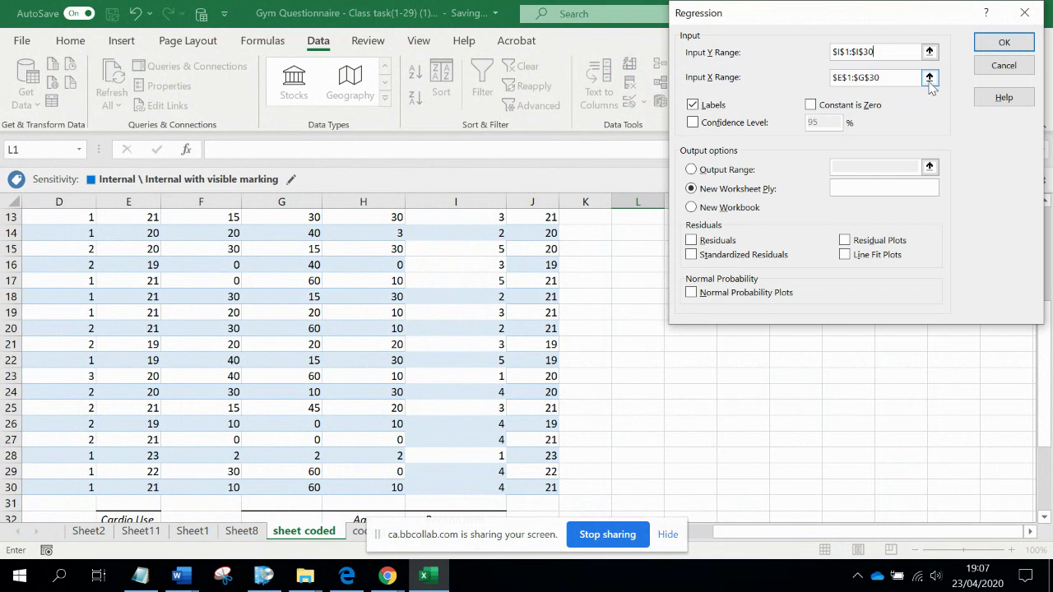
# - Set the regression's X range to the Age through Stretching columns, $E$1:$H$30, and run it with output on a new worksheet
pyautogui.press('Tab')
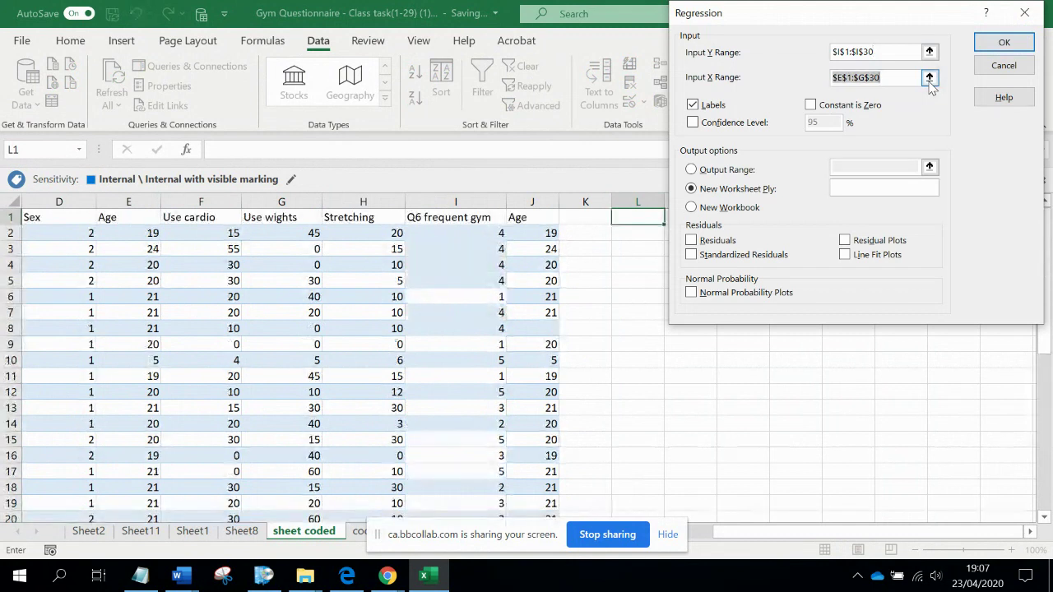
pyautogui.click(929, 78)
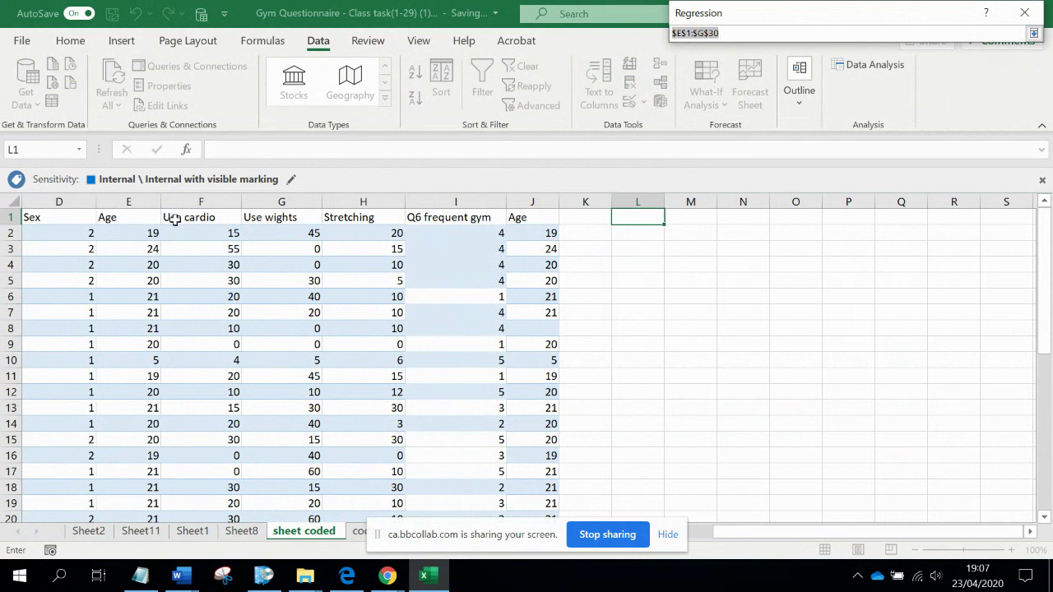
pyautogui.click(124, 216)
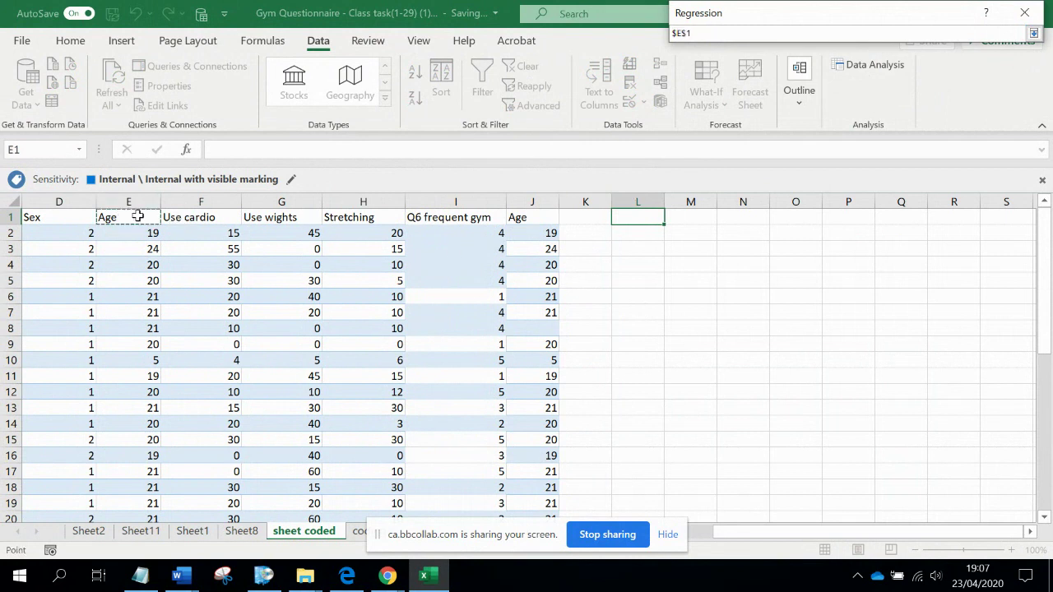
pyautogui.moveTo(153, 217); pyautogui.dragTo(396, 491)
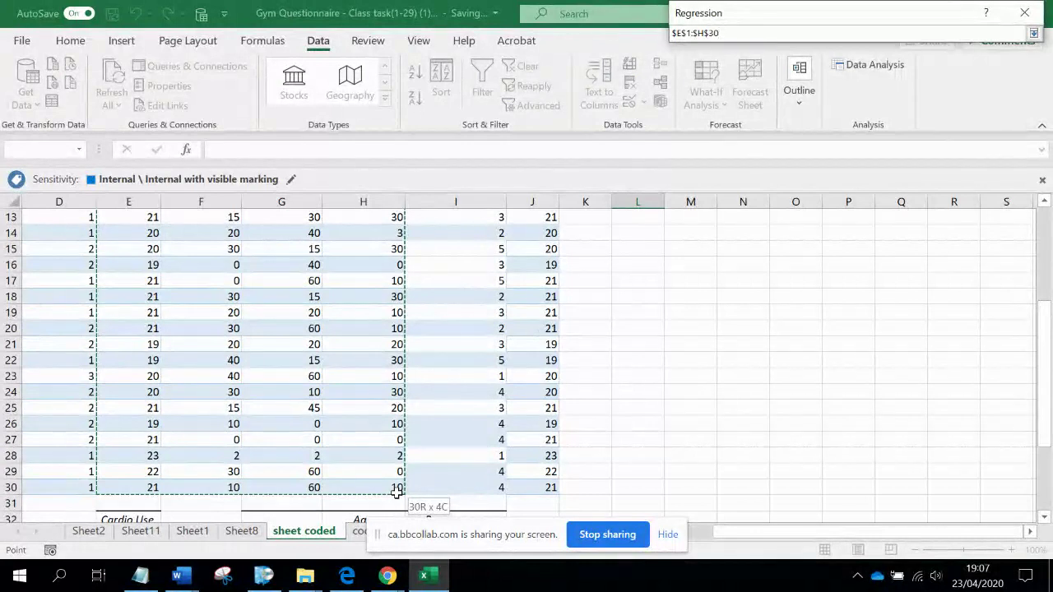
pyautogui.moveTo(395, 491); pyautogui.dragTo(396, 490)
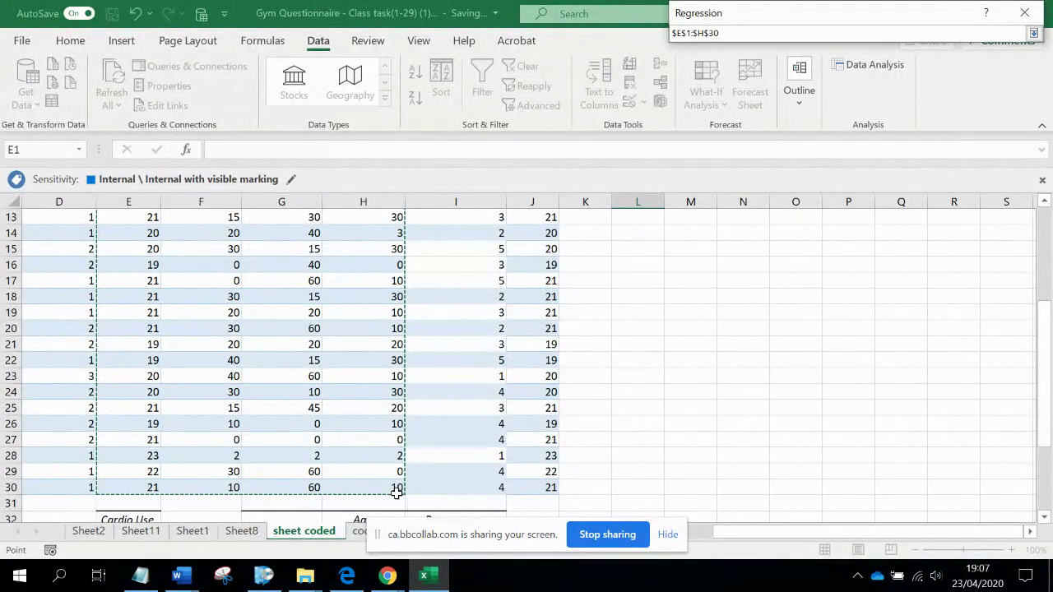
pyautogui.moveTo(1042, 399); pyautogui.dragTo(1049, 308)
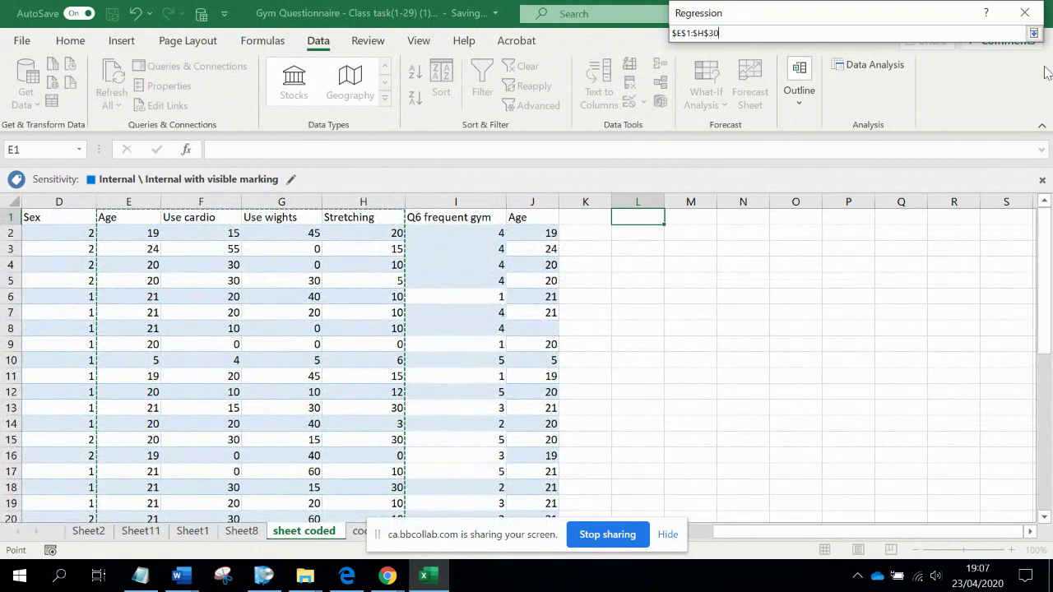
pyautogui.click(1034, 34)
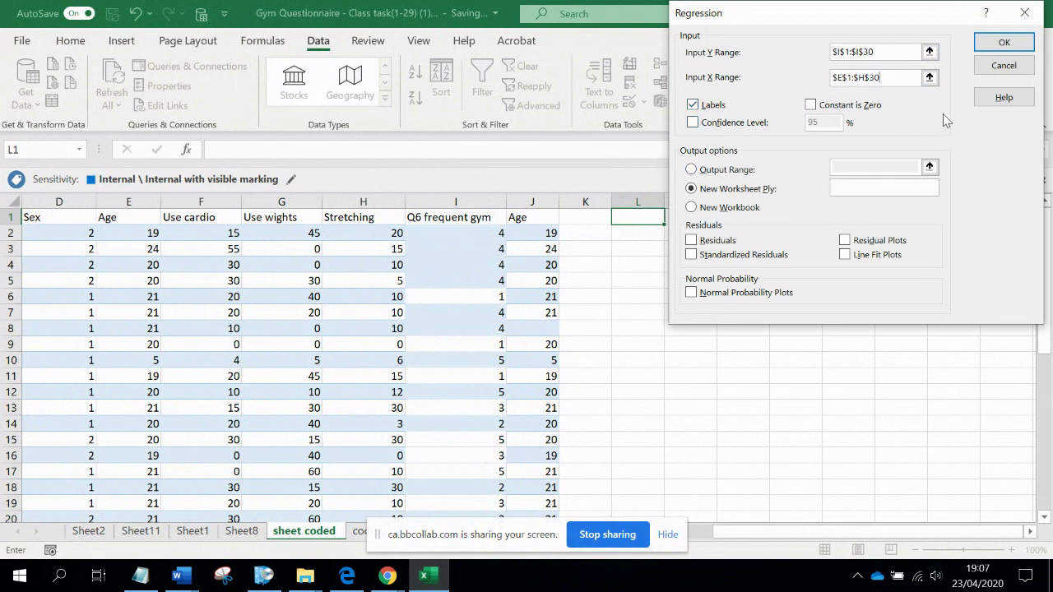
pyautogui.click(1003, 45)
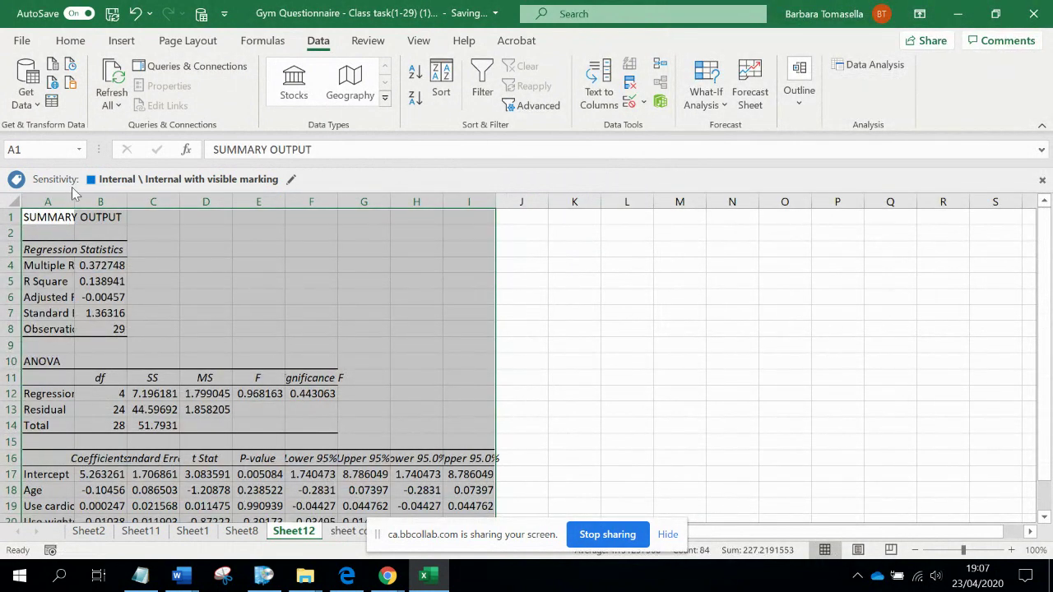
# - Widen columns A and B of the regression summary output and highlight the Observations and R Square rows in yellow
pyautogui.moveTo(74, 202); pyautogui.dragTo(267, 202)
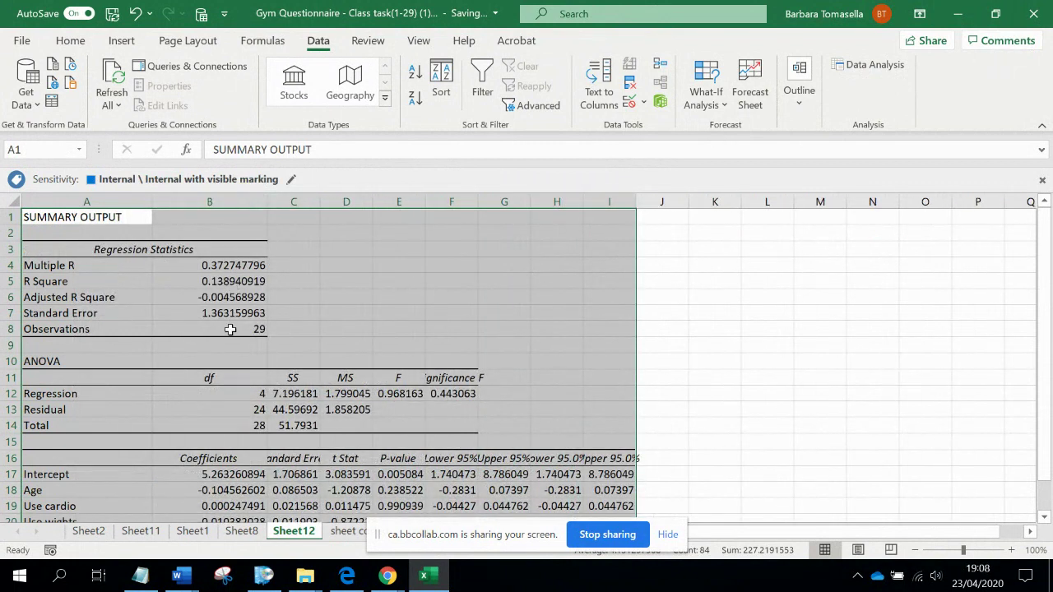
pyautogui.moveTo(230, 329); pyautogui.dragTo(132, 330)
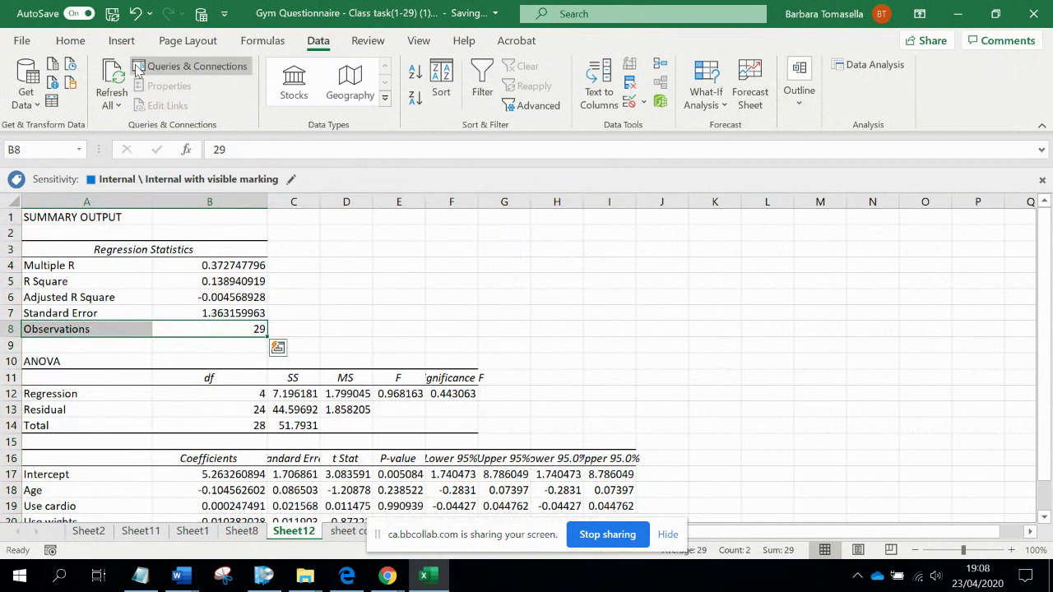
pyautogui.click(70, 40)
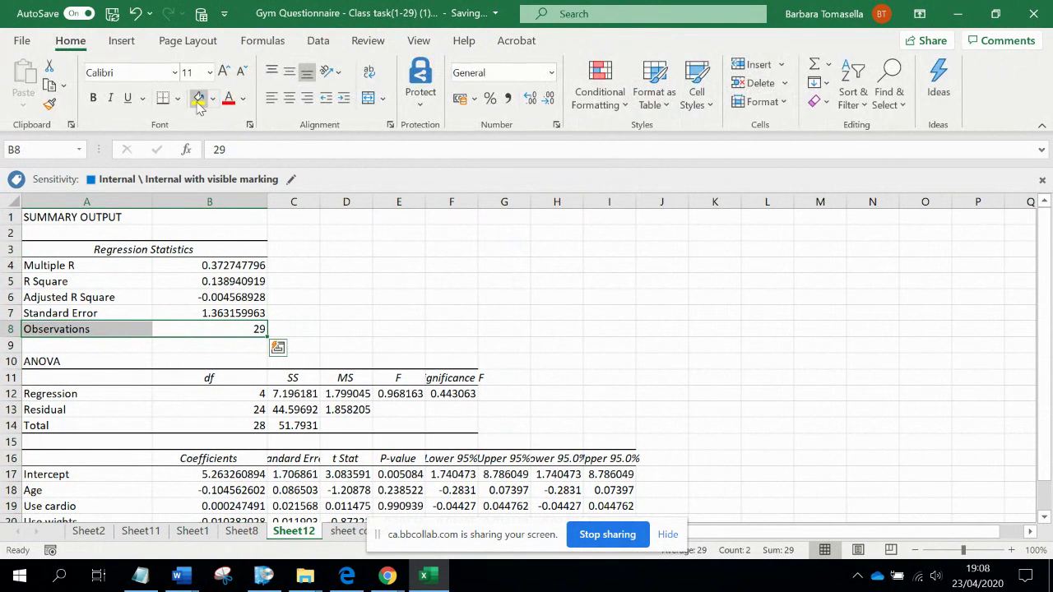
pyautogui.click(198, 98)
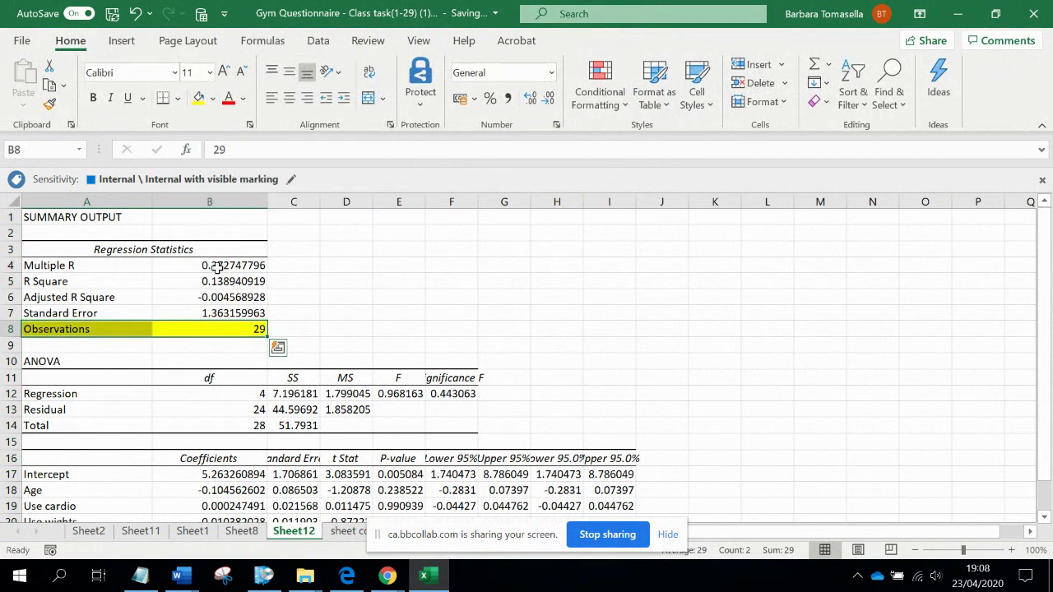
pyautogui.moveTo(221, 282); pyautogui.dragTo(139, 281)
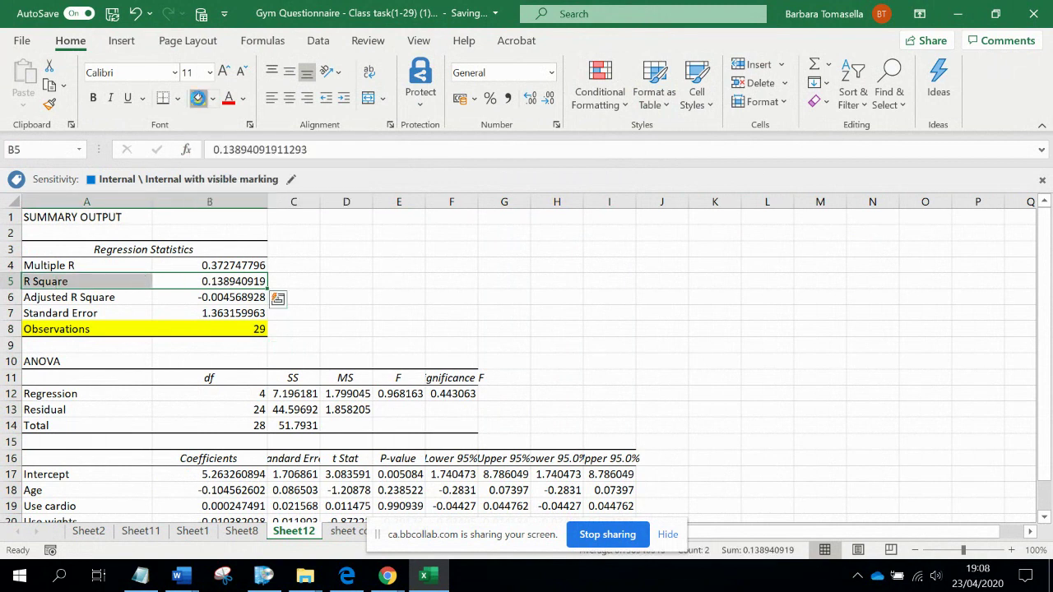
pyautogui.click(199, 100)
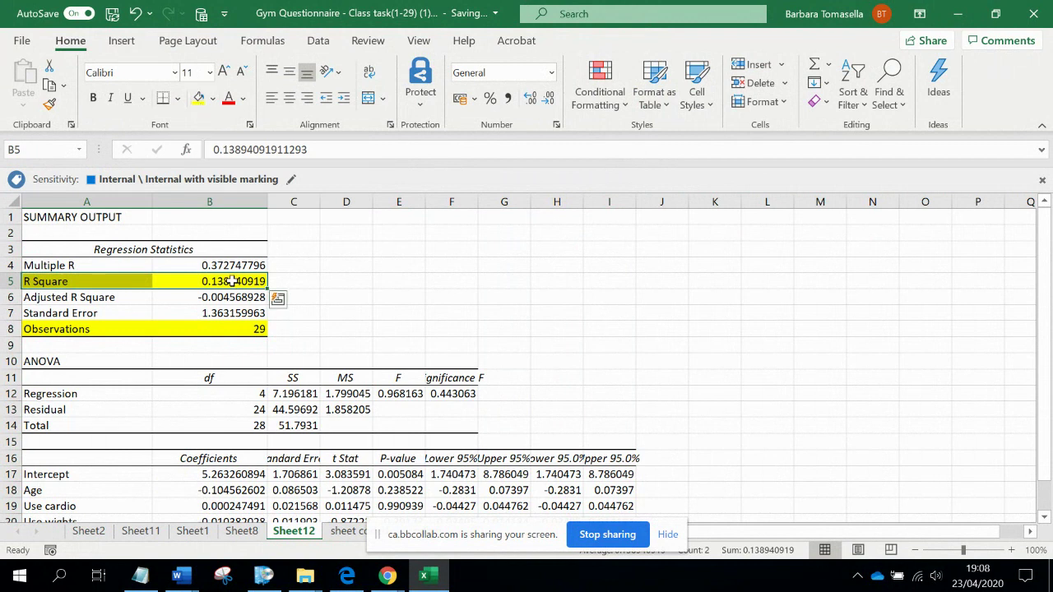
pyautogui.moveTo(265, 202); pyautogui.dragTo(305, 201)
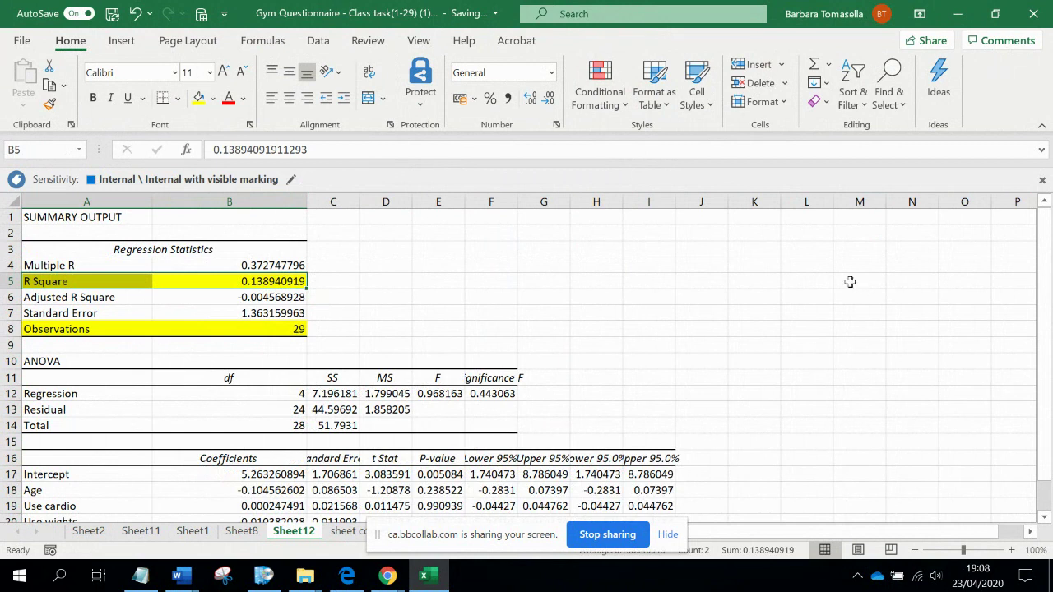
# - Widen column F to show the full Significance F heading and value in the ANOVA table
pyautogui.moveTo(1043, 378); pyautogui.dragTo(1050, 408)
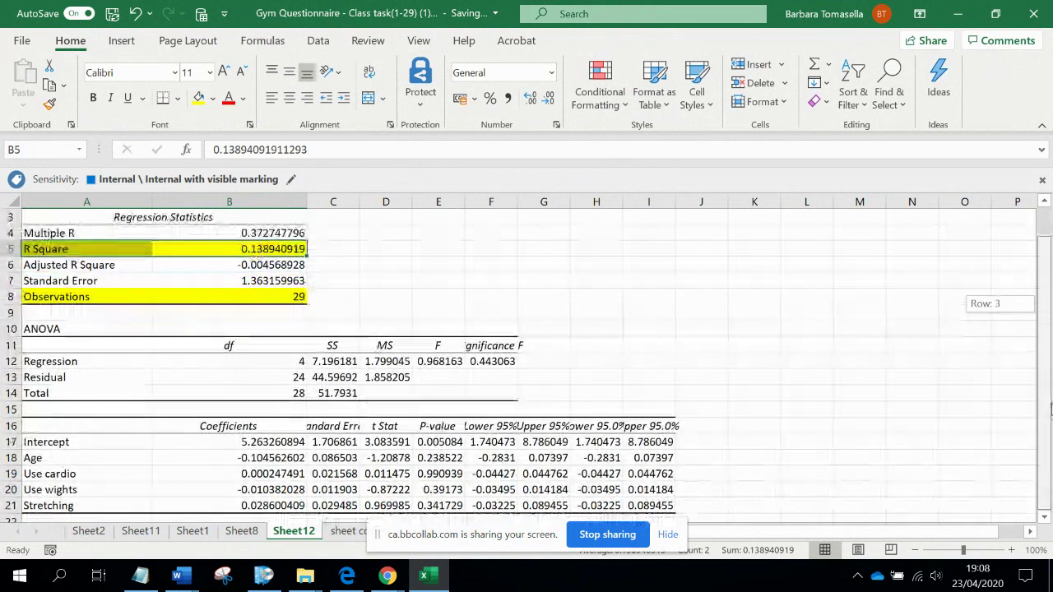
pyautogui.click(1042, 522)
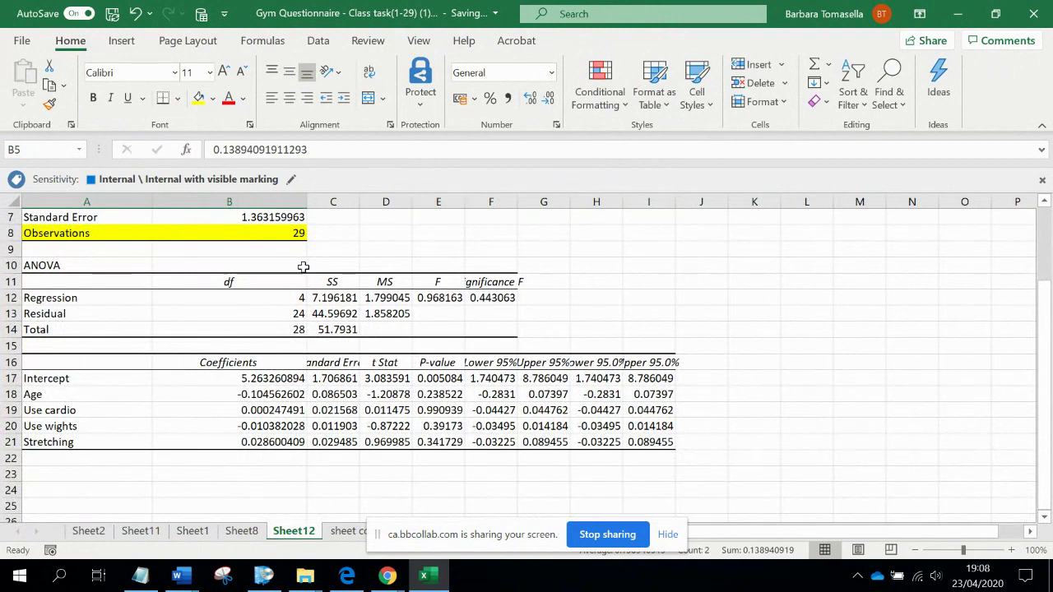
pyautogui.click(499, 298)
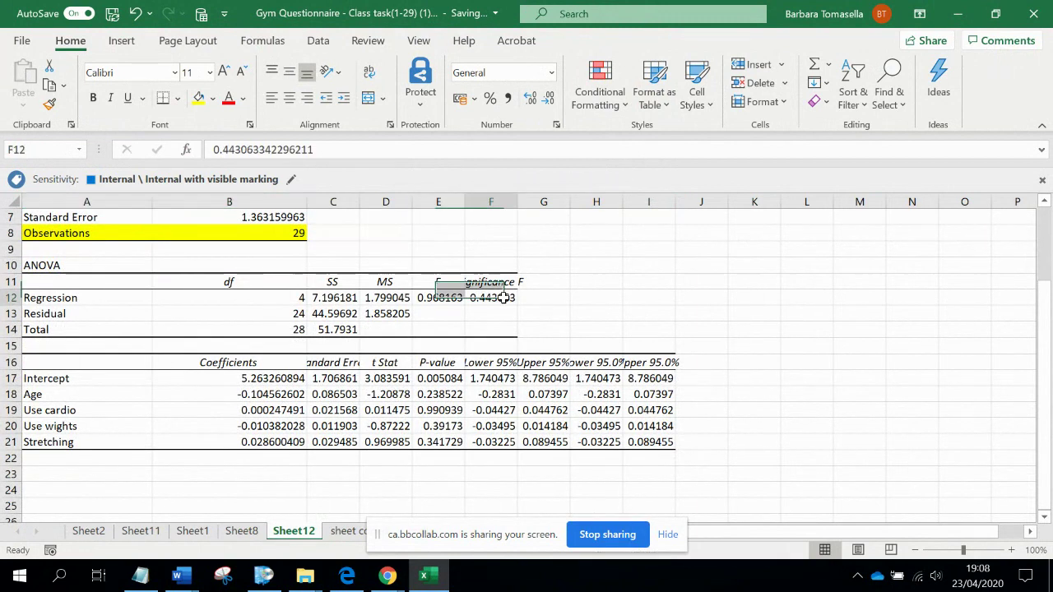
pyautogui.moveTo(519, 208); pyautogui.dragTo(587, 205)
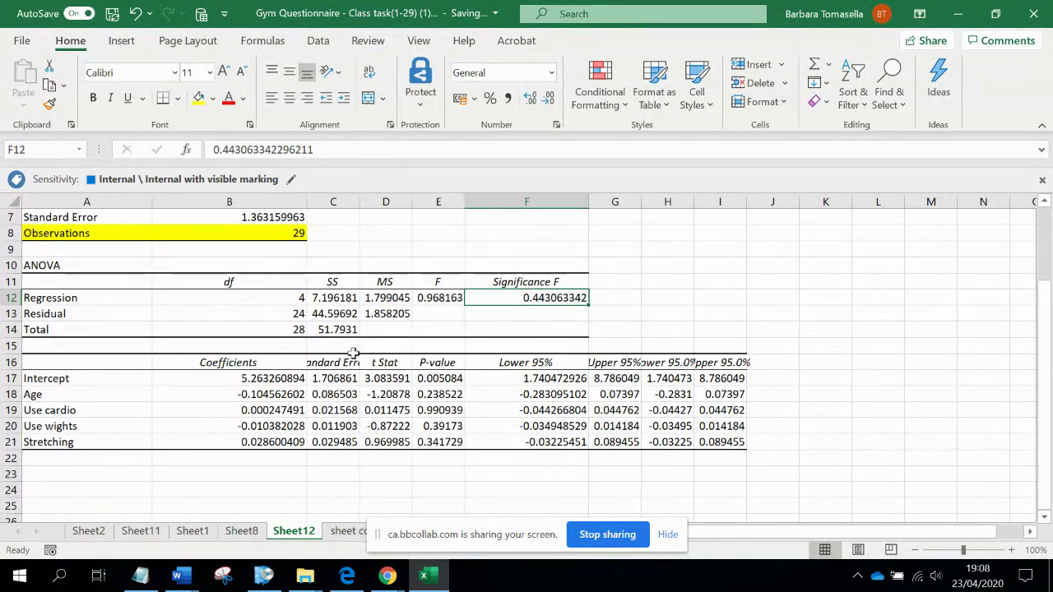
# - Examine the regression coefficients for Age through Stretching in B18:B21, then the Use cardio row
pyautogui.doubleClick(268, 394)
pyautogui.moveTo(259, 395); pyautogui.dragTo(234, 396)
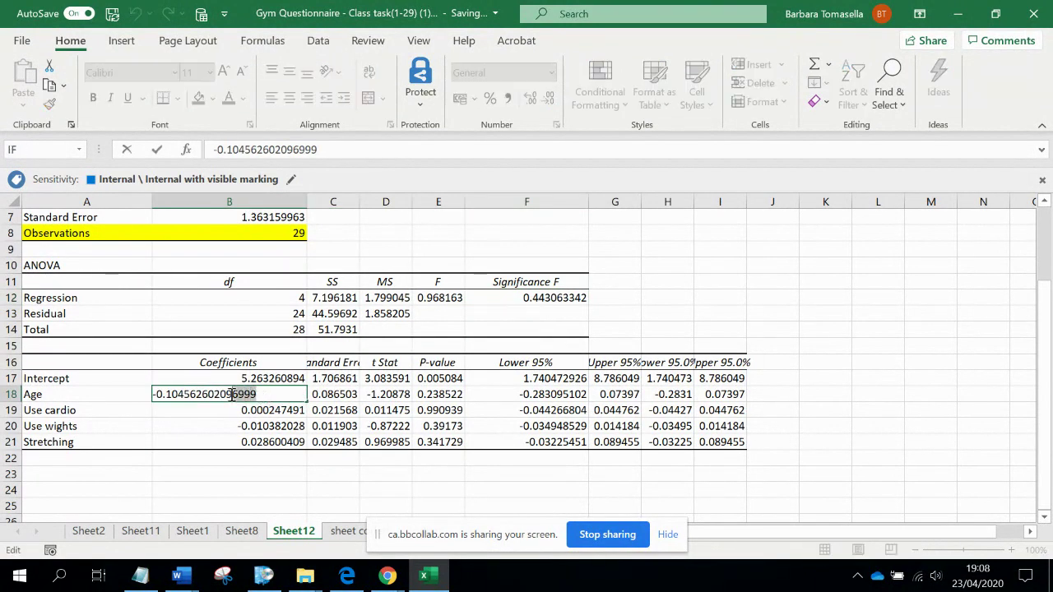
pyautogui.click(88, 394)
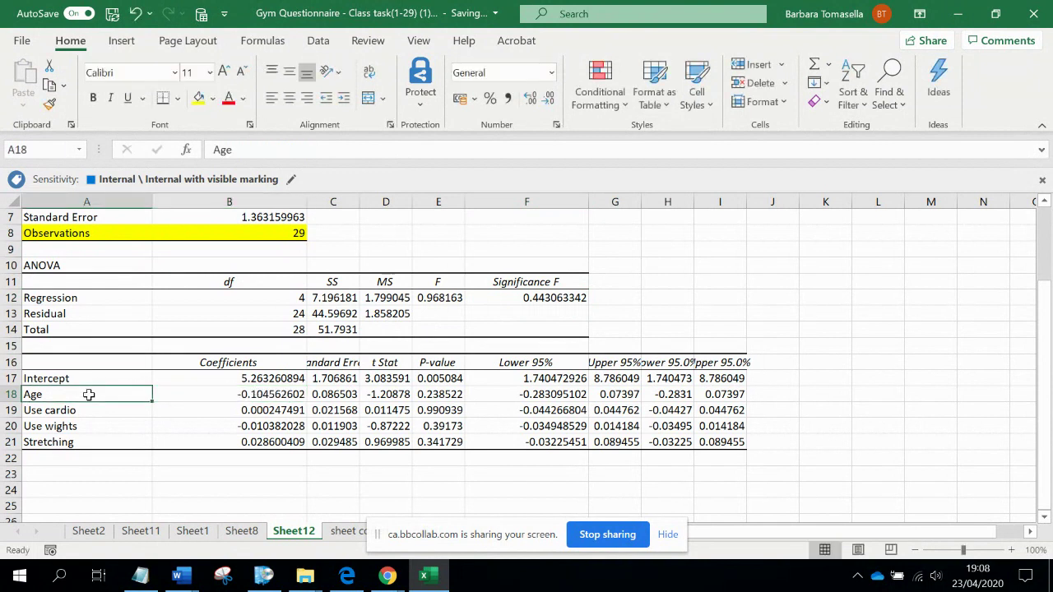
pyautogui.moveTo(211, 392); pyautogui.dragTo(233, 442)
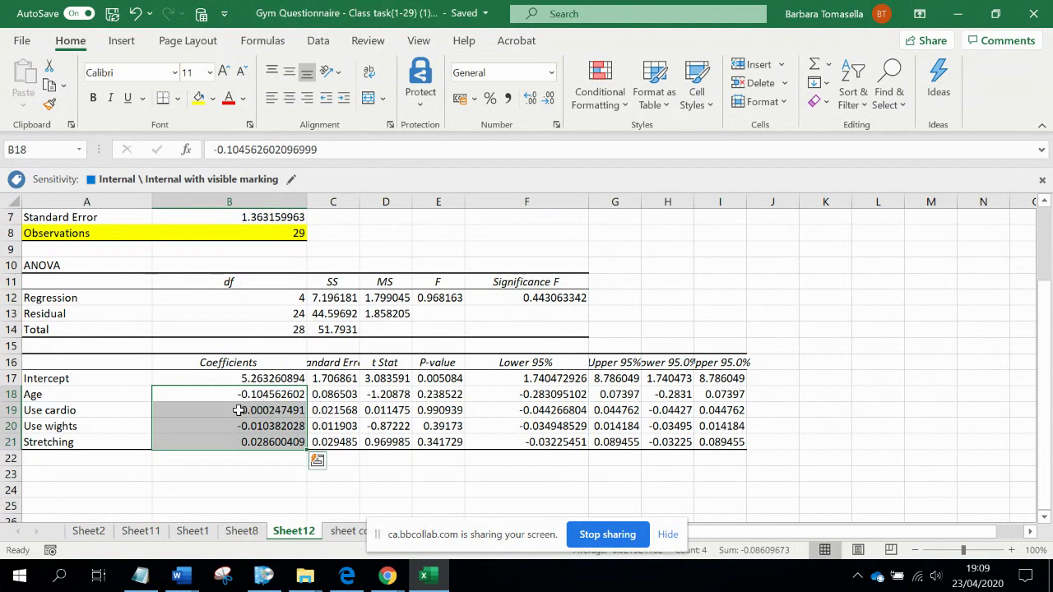
pyautogui.click(4, 409)
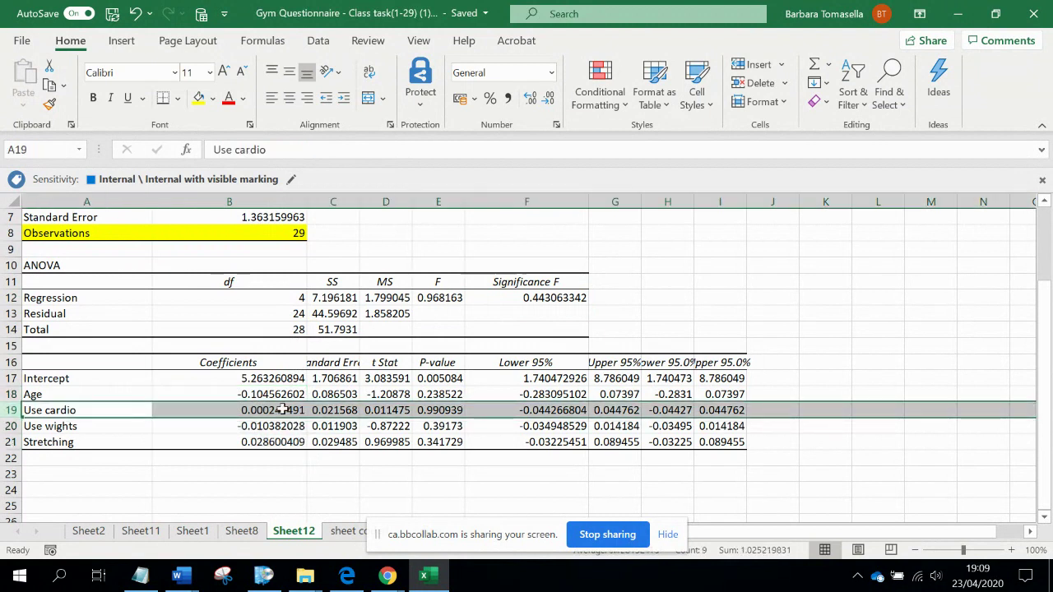
# - Delete the Use cardio column F from the sheet coded worksheet and select the empty cell L1
pyautogui.click(194, 531)
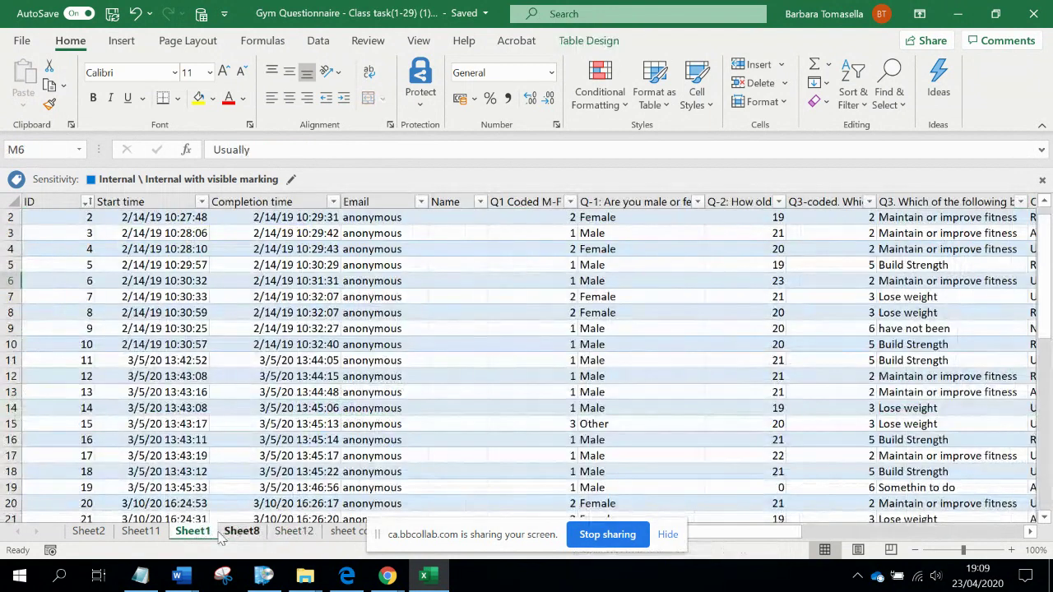
pyautogui.click(346, 531)
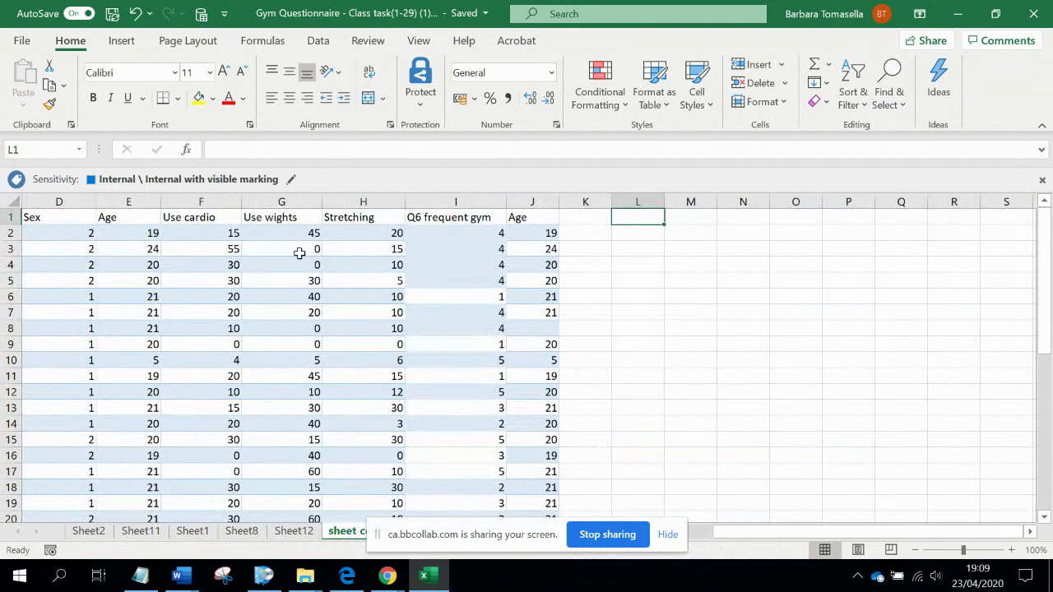
pyautogui.click(209, 197)
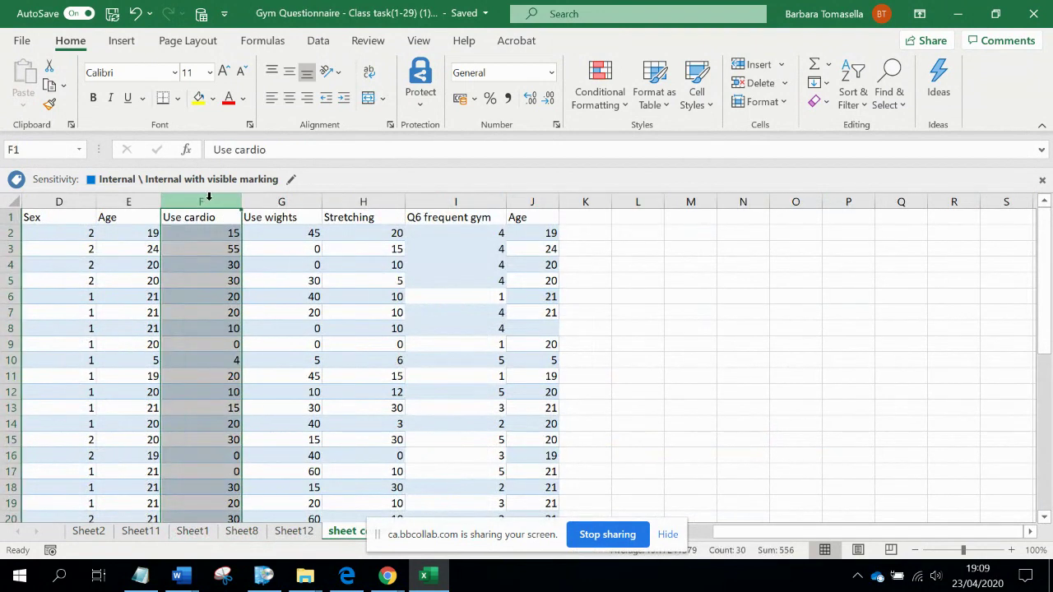
pyautogui.rightClick(209, 198)
pyautogui.click(273, 360)
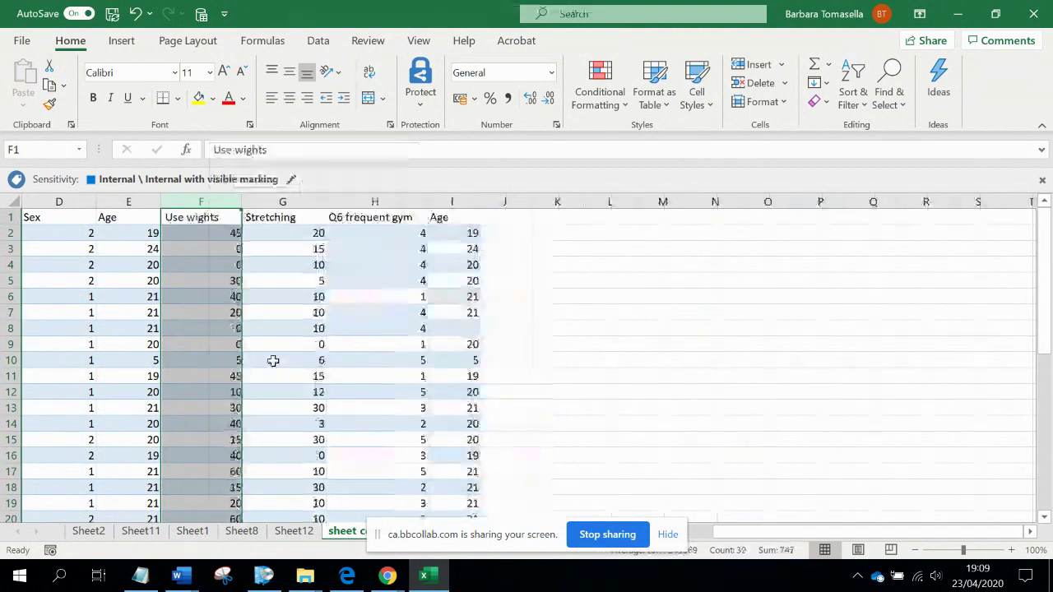
pyautogui.click(608, 230)
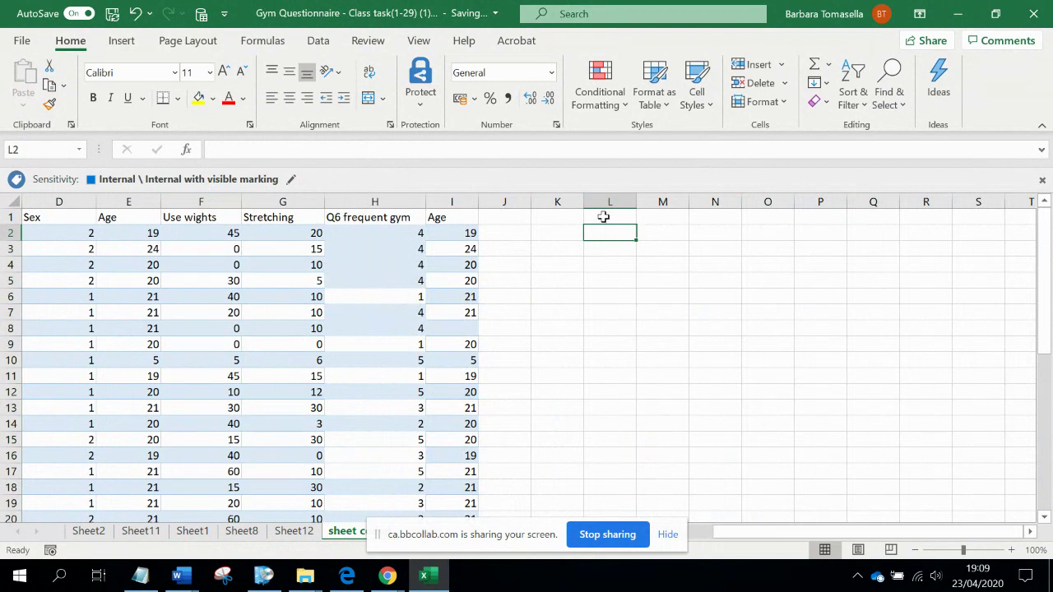
pyautogui.click(602, 216)
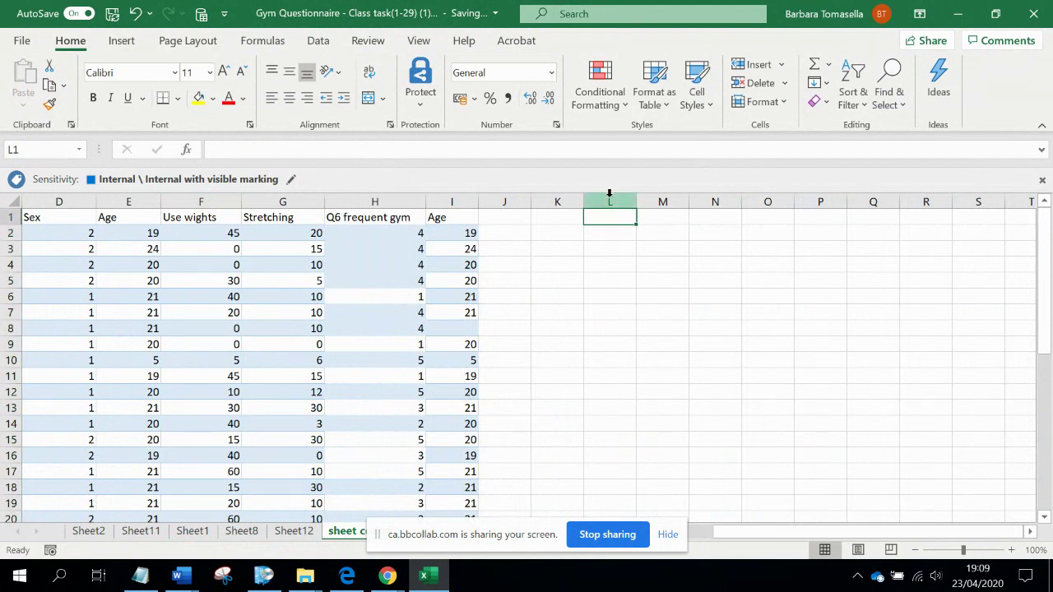
# - Start a new Regression analysis and set its Input Y Range to the Q6 frequent gym data in H1:H30
pyautogui.click(317, 41)
pyautogui.click(869, 64)
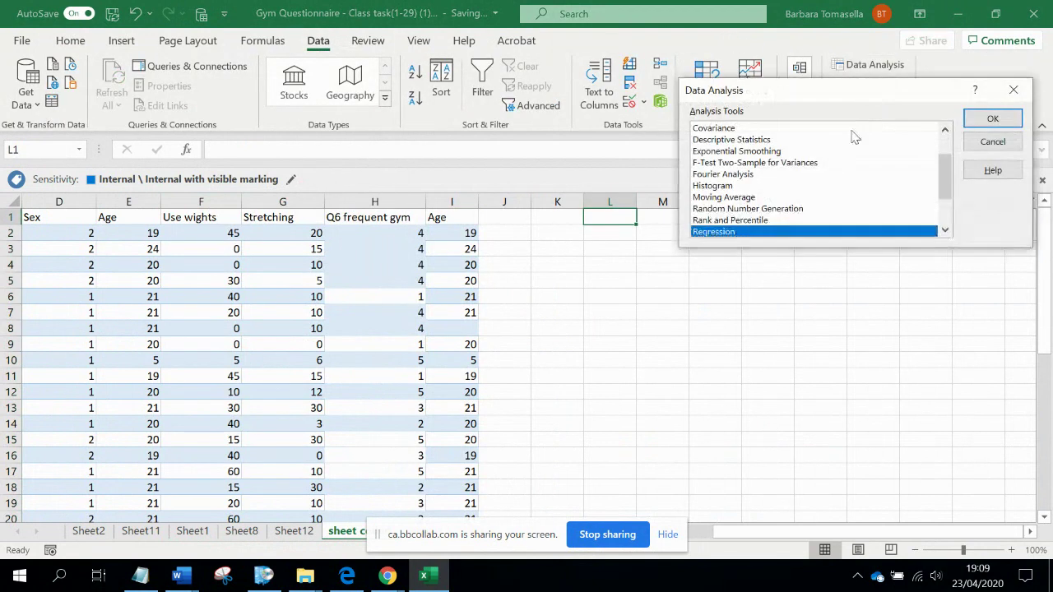
pyautogui.click(994, 119)
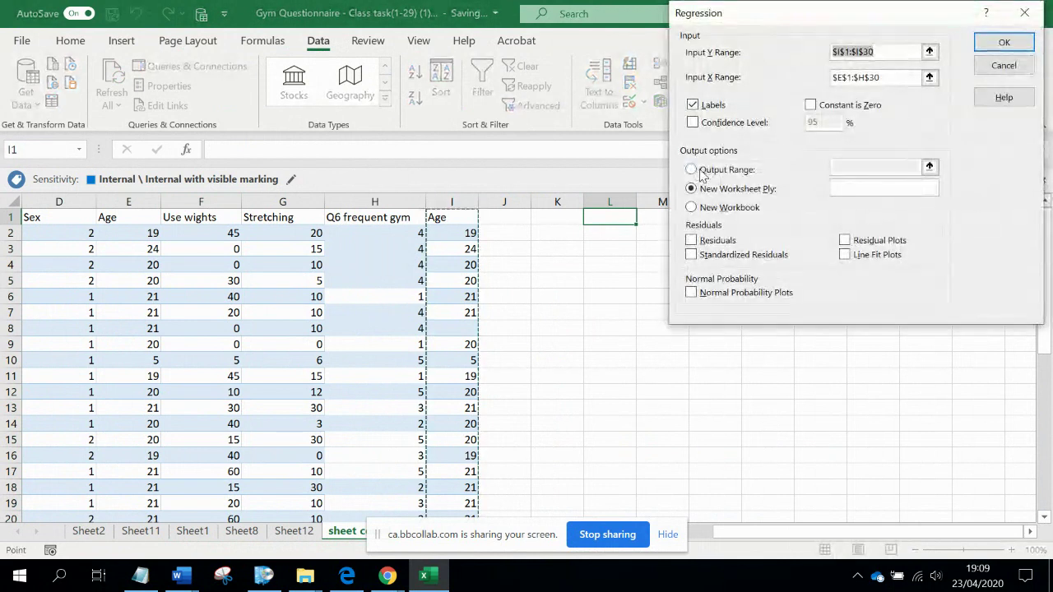
pyautogui.click(929, 51)
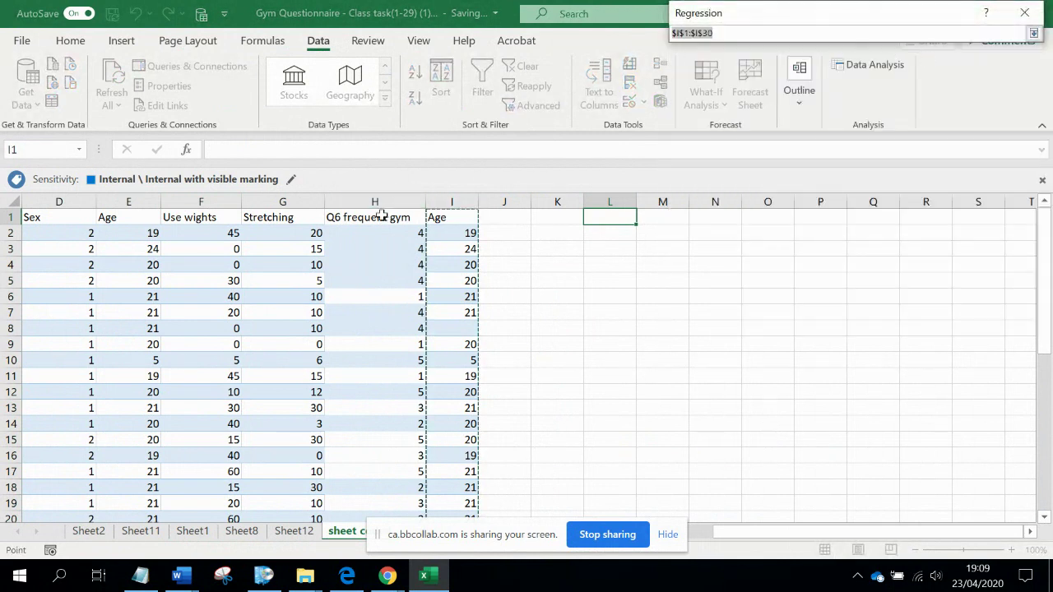
pyautogui.moveTo(380, 217); pyautogui.dragTo(423, 486)
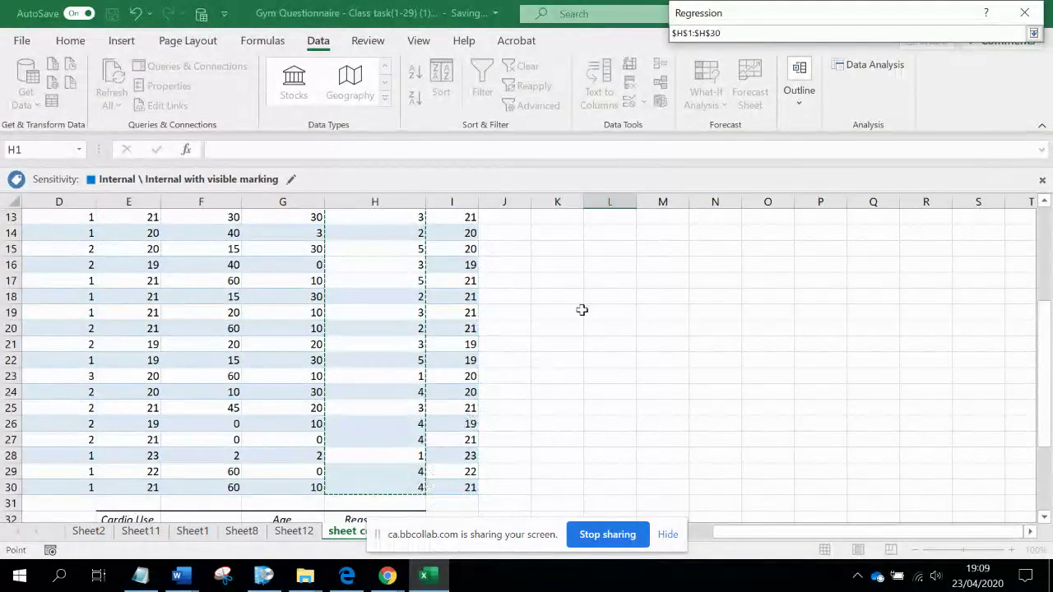
pyautogui.click(1032, 33)
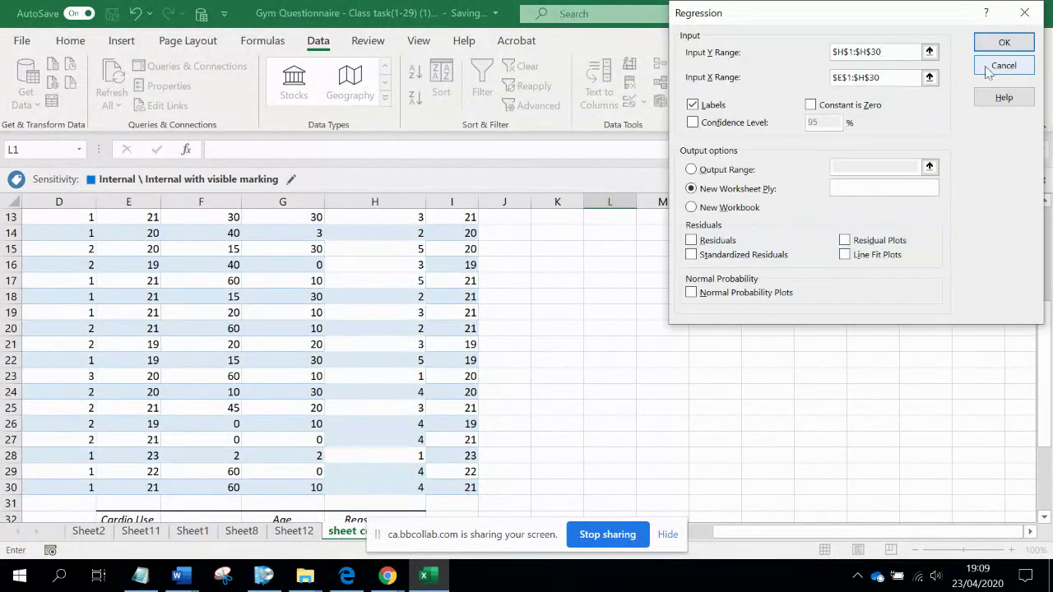
# - Set the regression's Input X Range to Age, Use wights and Stretching in E1:G30 and output the results to a new worksheet
pyautogui.click(930, 77)
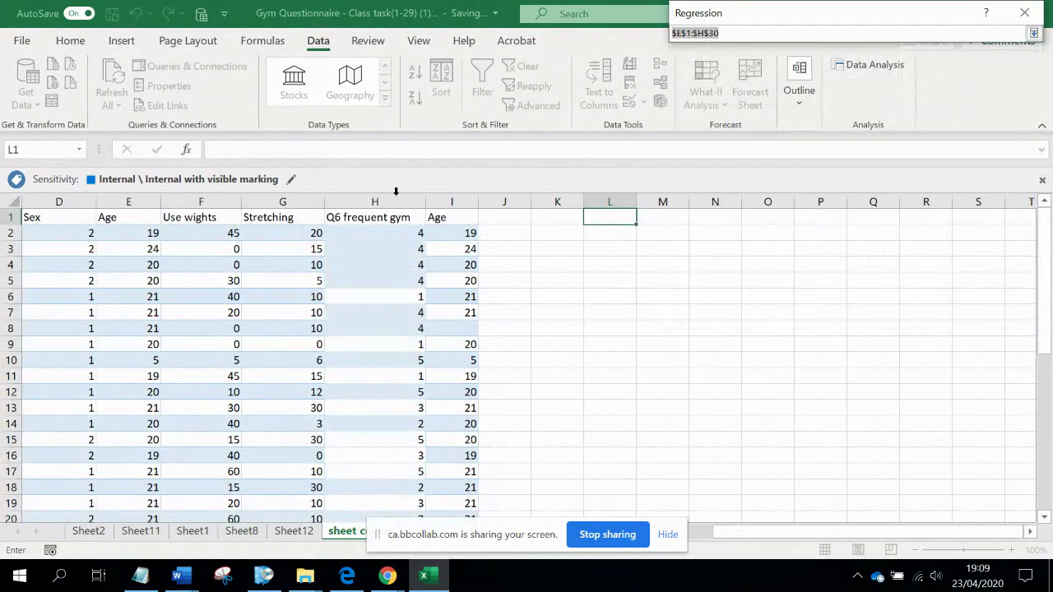
pyautogui.moveTo(143, 221); pyautogui.dragTo(158, 486)
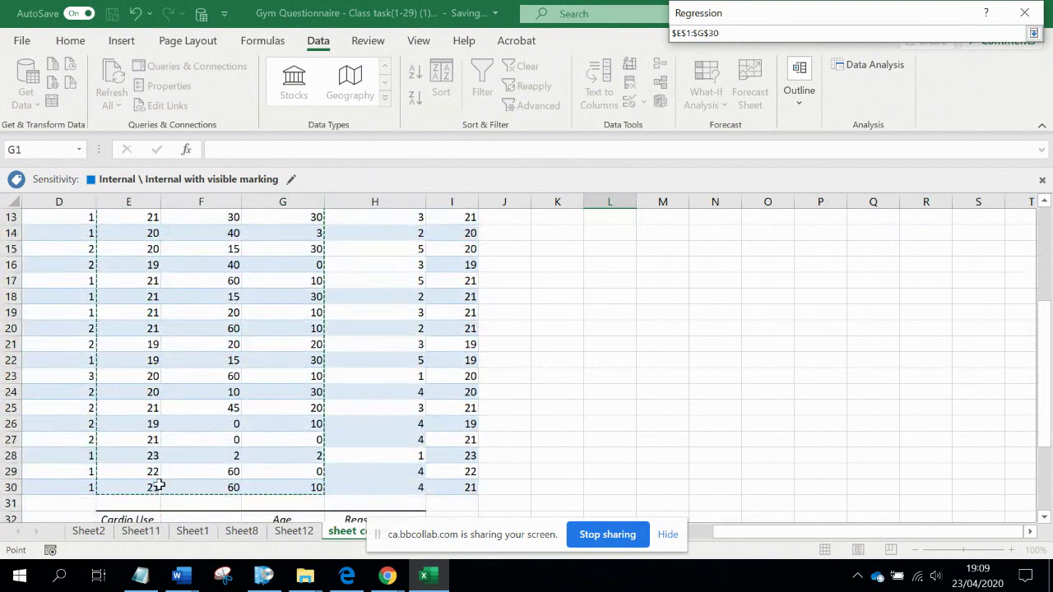
pyautogui.click(1033, 33)
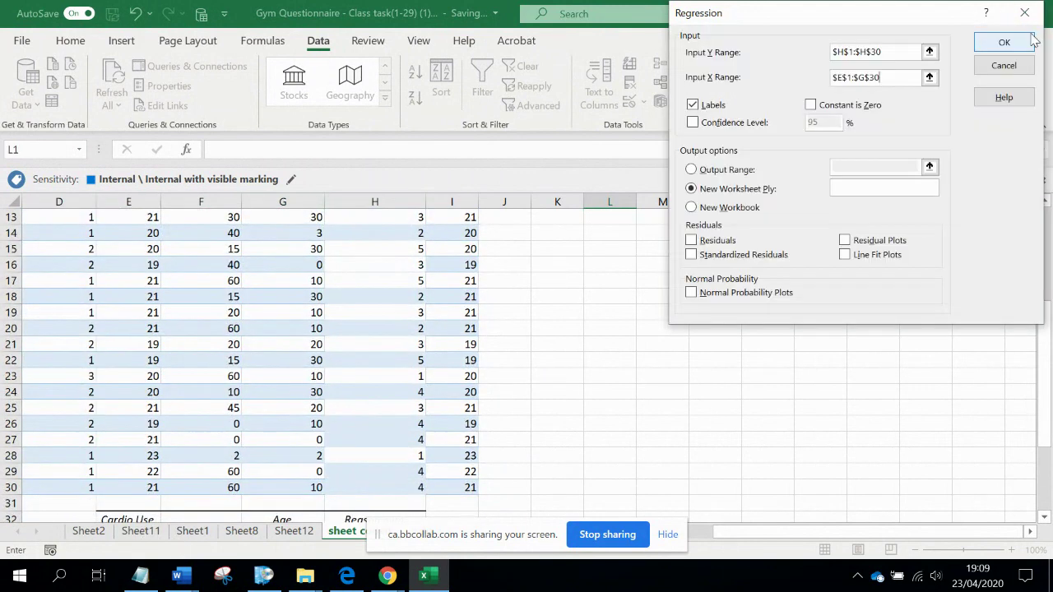
pyautogui.click(1028, 42)
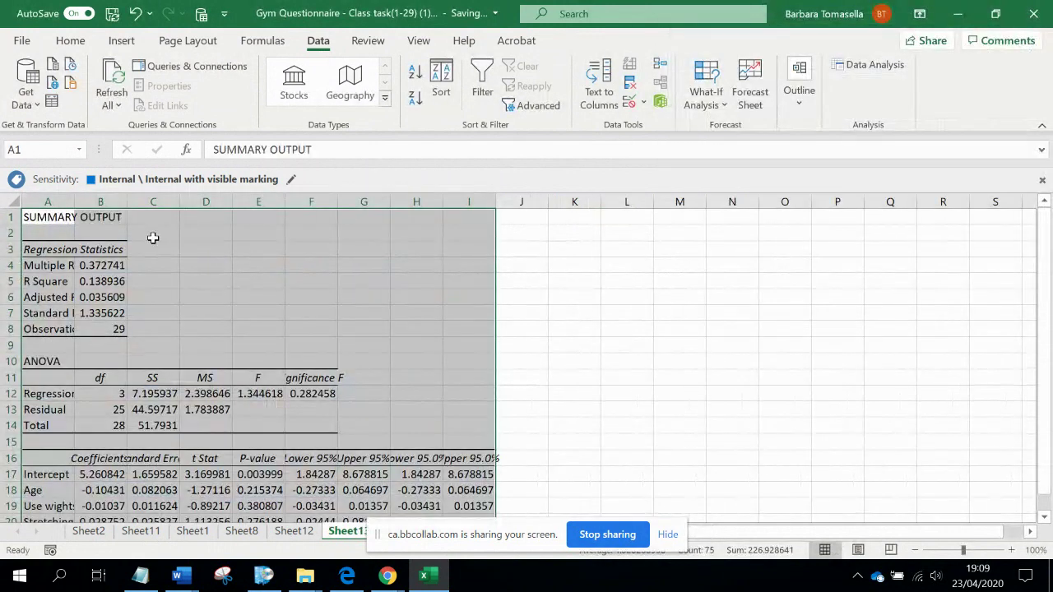
# - Widen column B of the new regression output and examine the R Square, Significance F and Age coefficient values
pyautogui.moveTo(127, 202); pyautogui.dragTo(227, 210)
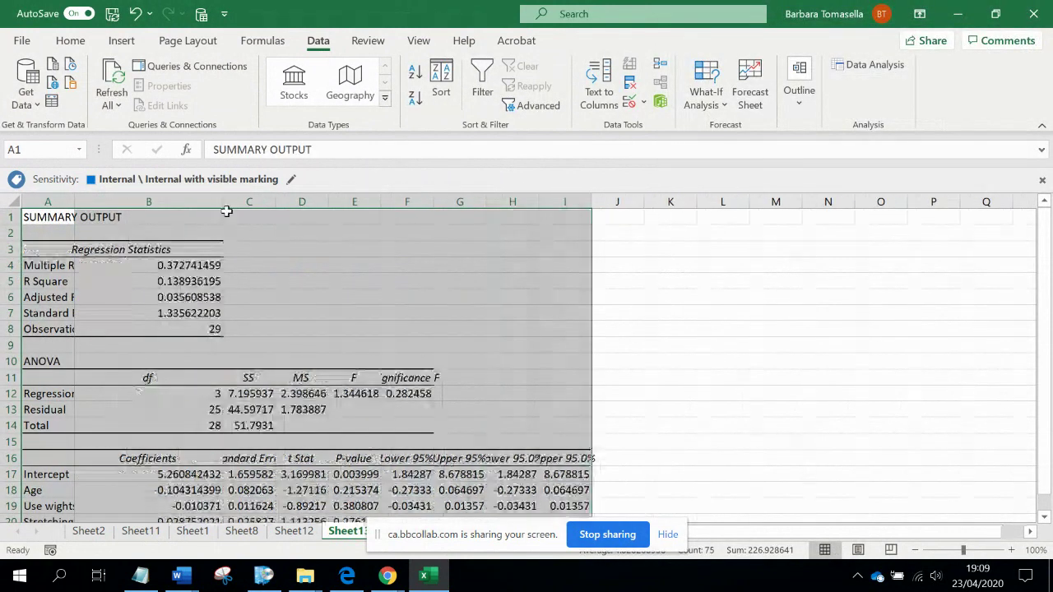
pyautogui.click(209, 281)
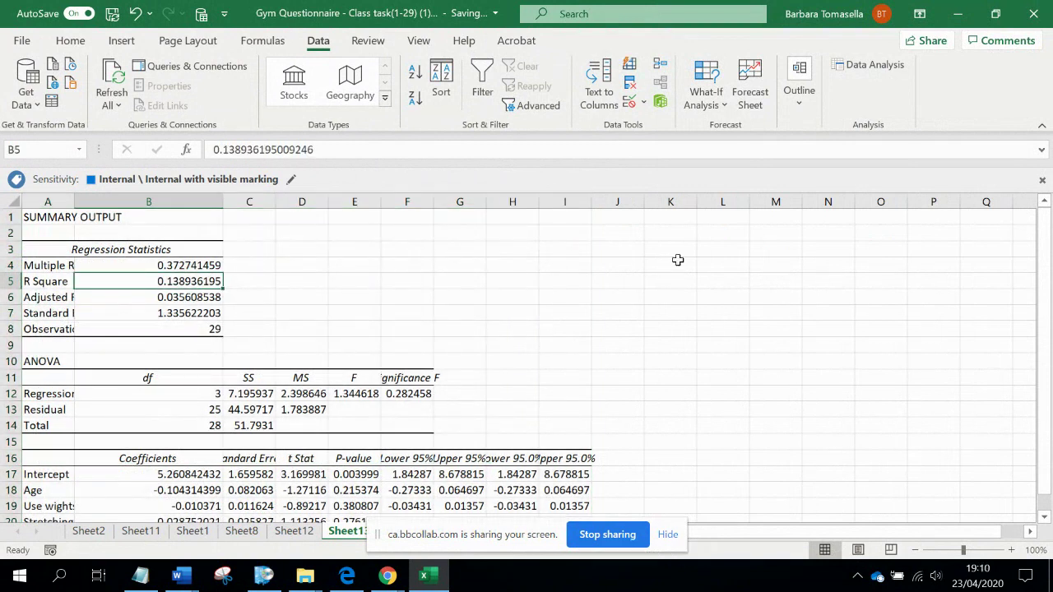
pyautogui.moveTo(1046, 256); pyautogui.dragTo(1046, 271)
pyautogui.click(430, 377)
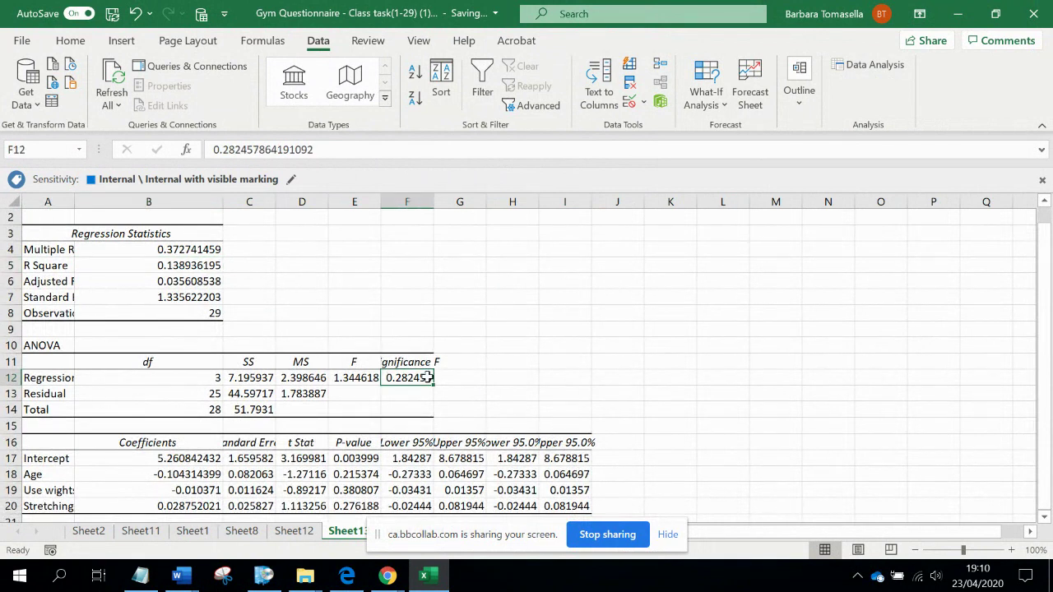
pyautogui.click(188, 475)
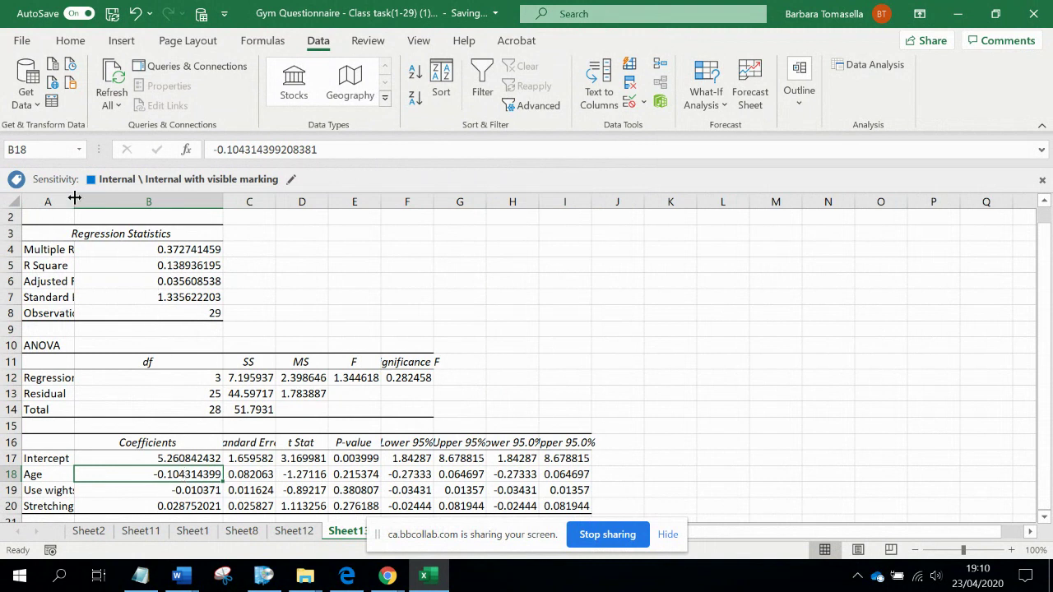
# - Widen column A to show the full row labels and highlight the R Square row A5:B5 in yellow
pyautogui.moveTo(74, 202); pyautogui.dragTo(156, 205)
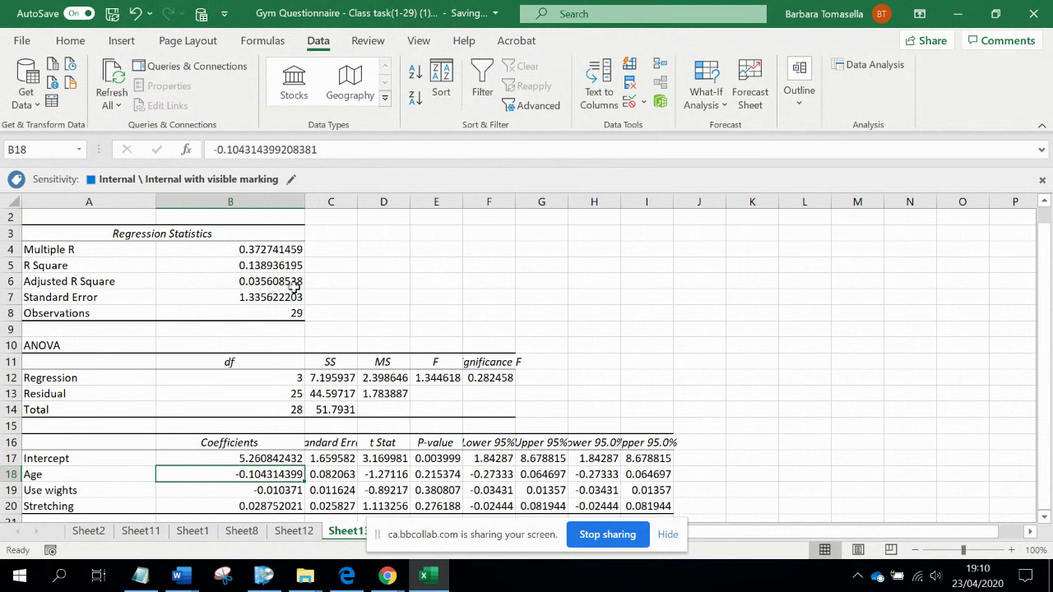
pyautogui.moveTo(278, 265); pyautogui.dragTo(132, 261)
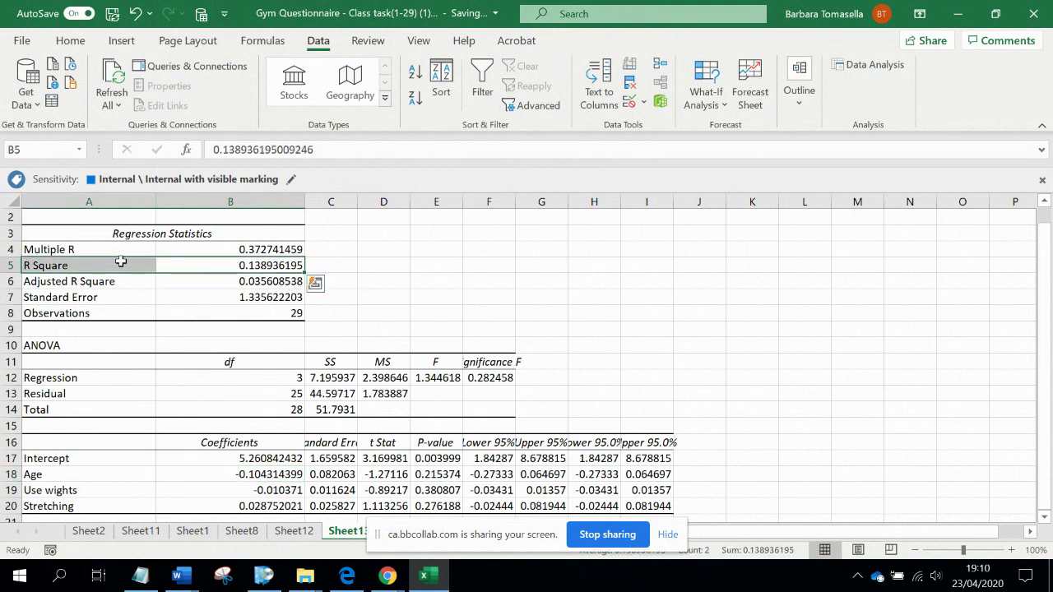
pyautogui.rightClick(178, 264)
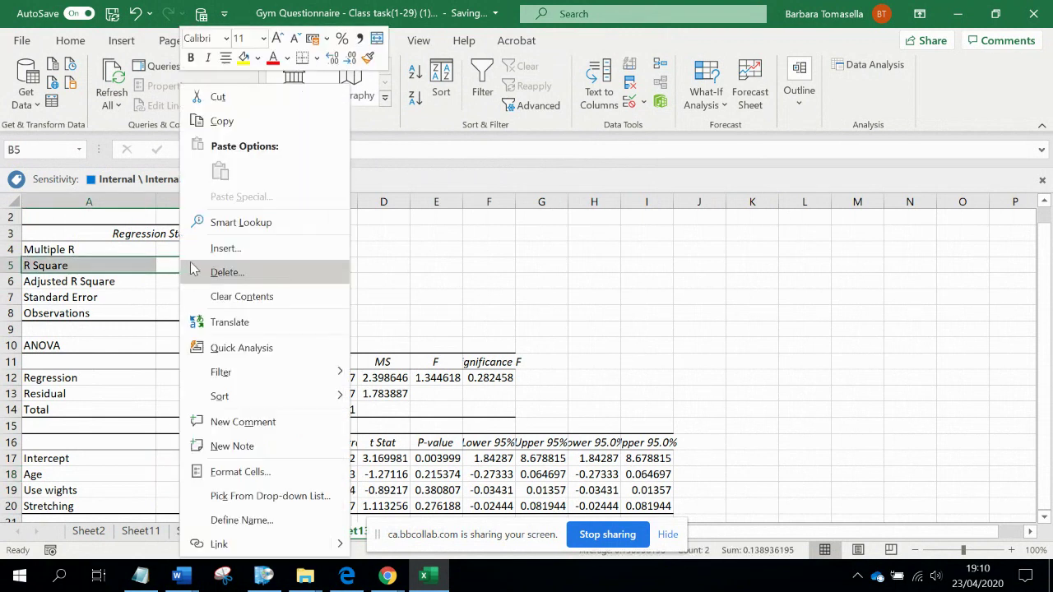
pyautogui.click(244, 58)
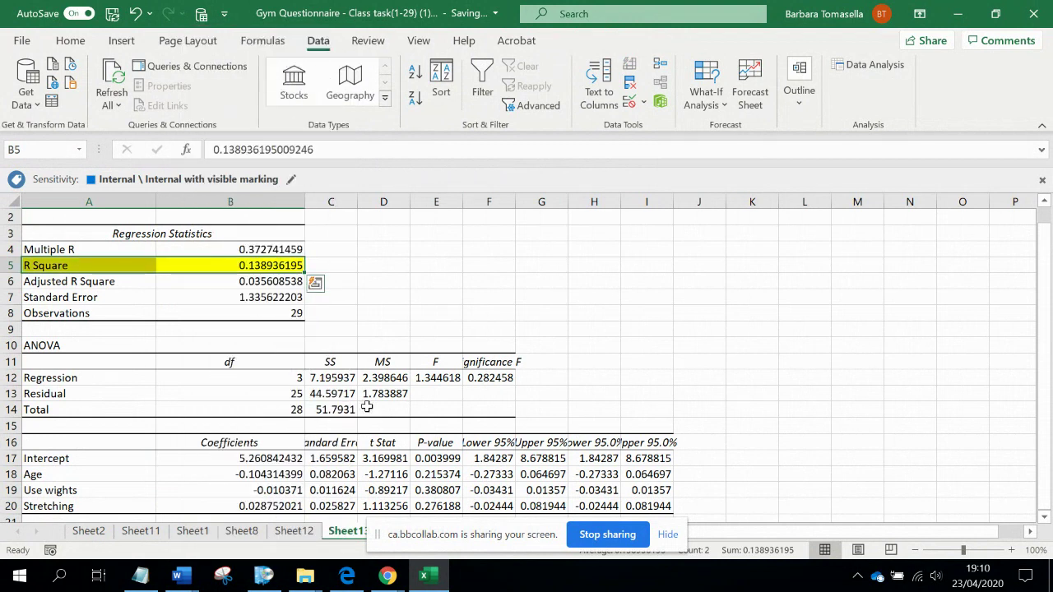
# - Switch to the Marketing Research session of Blackboard Collaborate in Chrome and open the session menu
pyautogui.moveTo(387, 576)
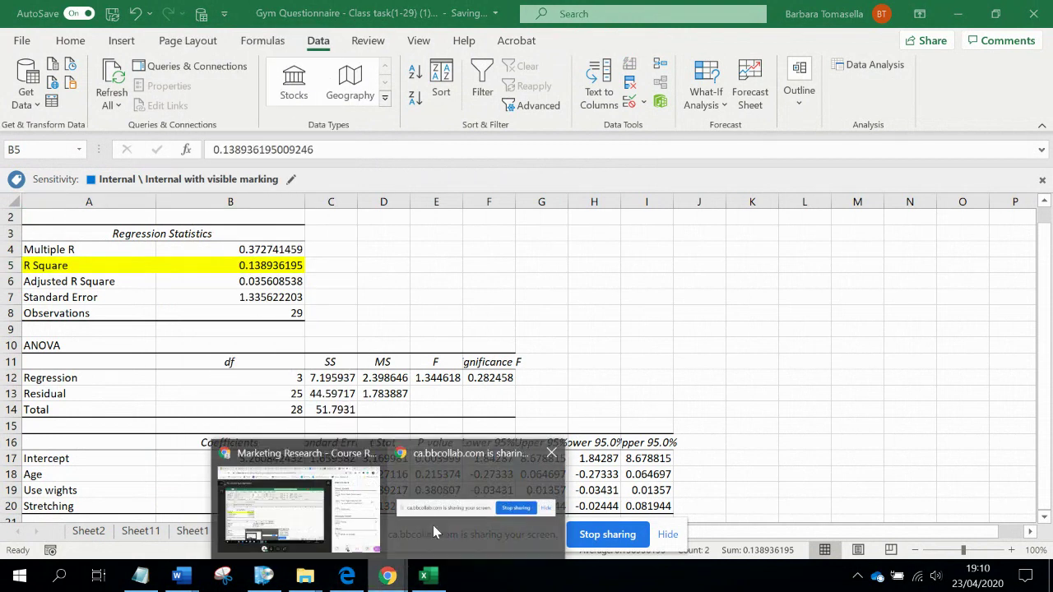
pyautogui.moveTo(419, 535)
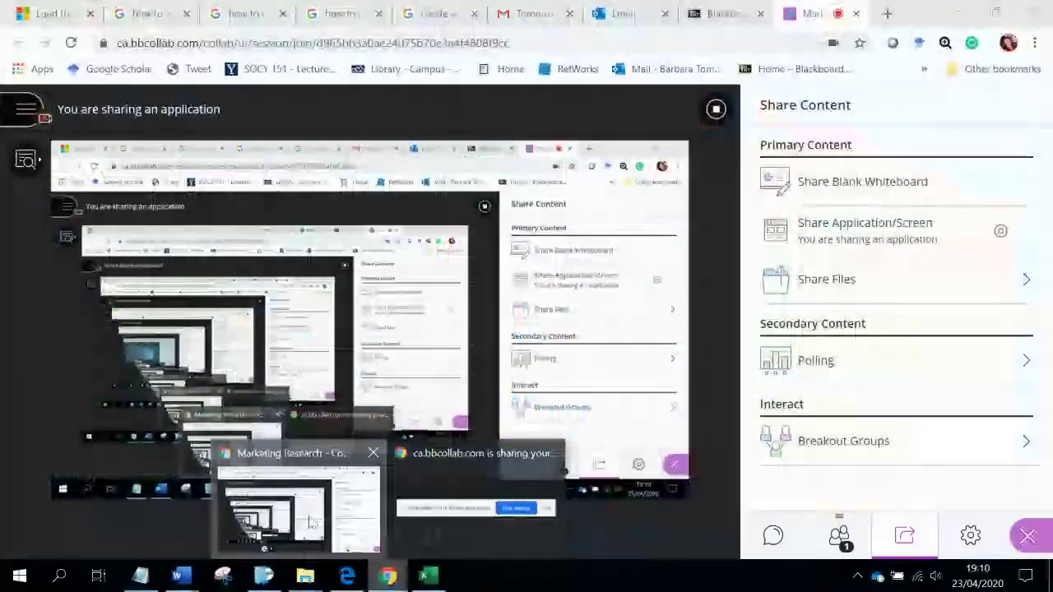
pyautogui.click(354, 527)
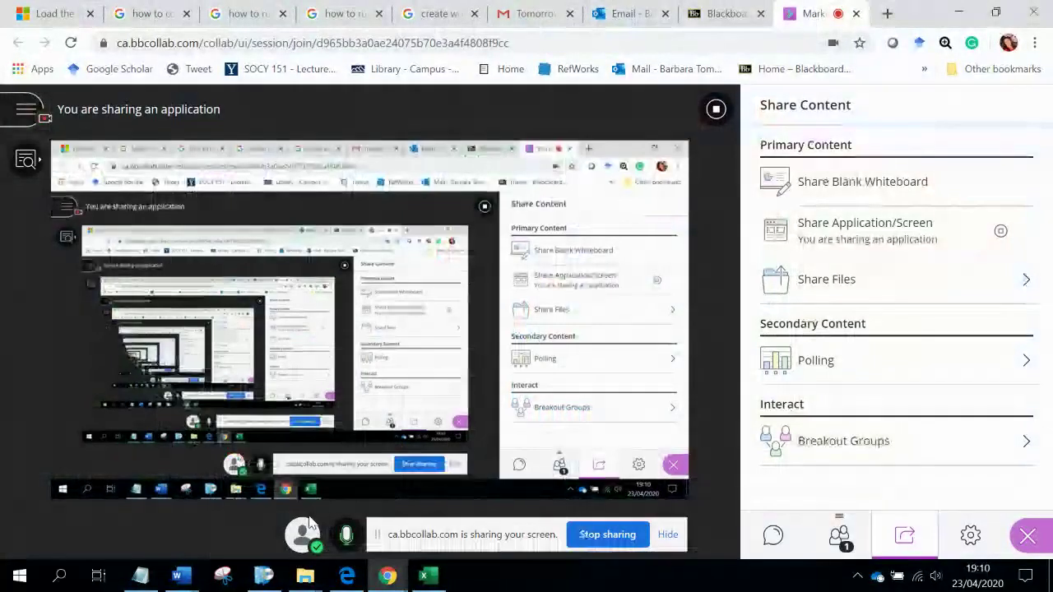
pyautogui.click(26, 115)
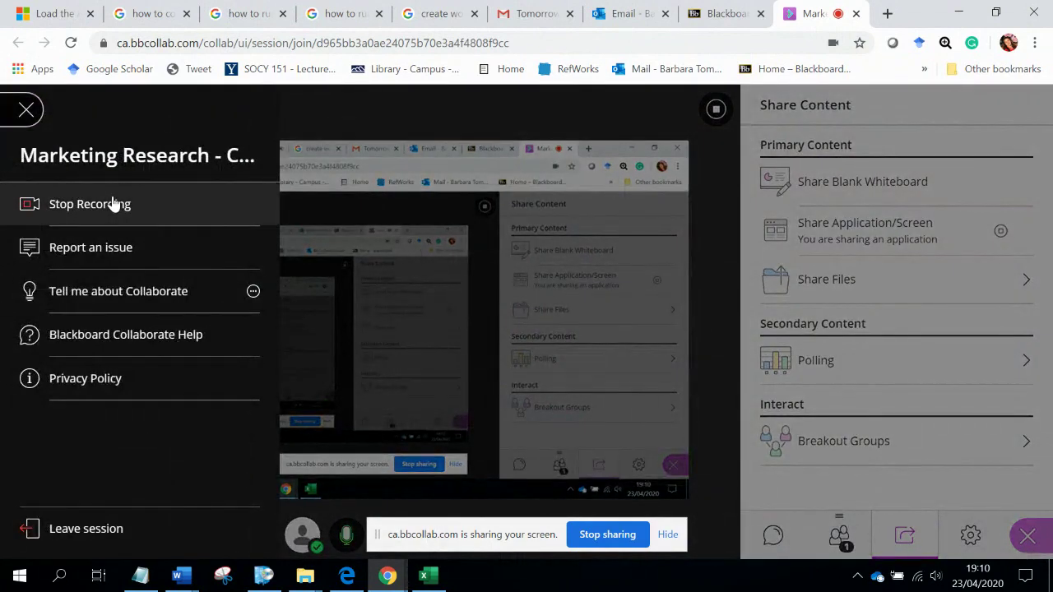